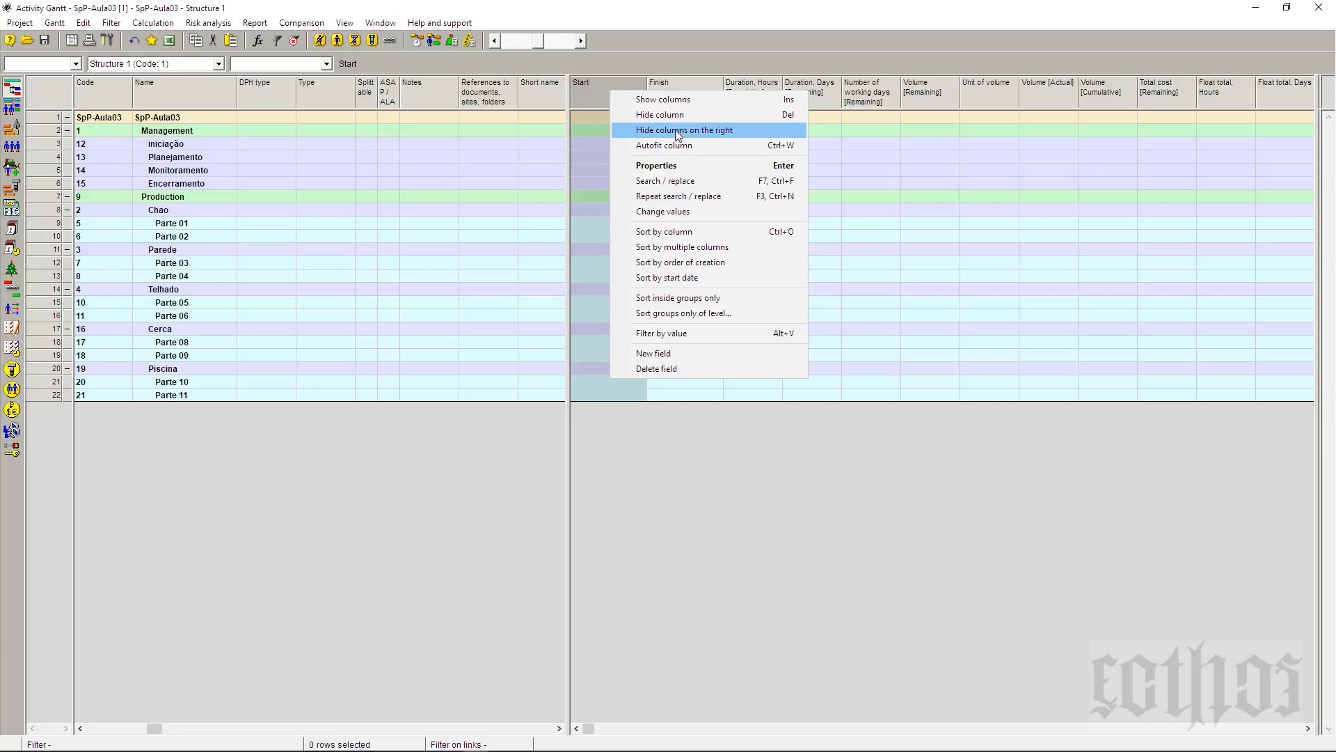
- Hide all columns after Name in the Gantt table, including DPH type and everything from Start onward
click(675, 129)
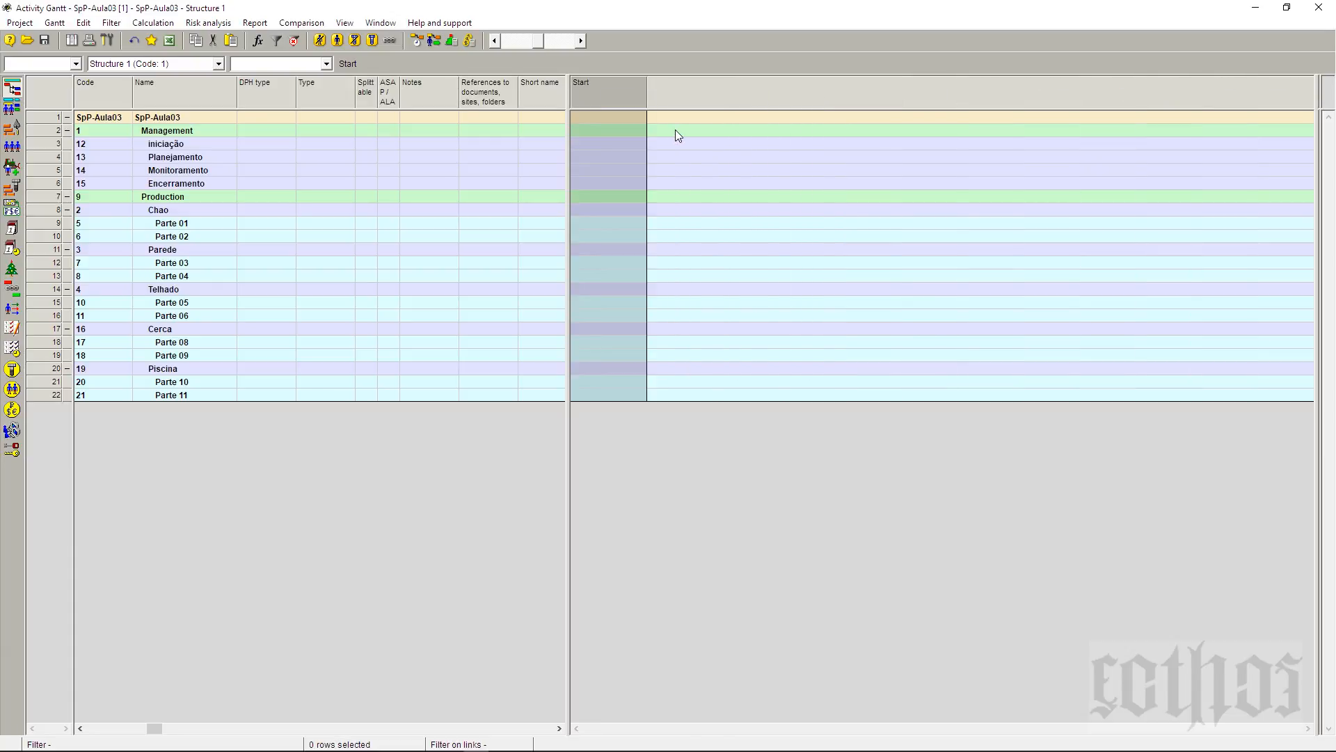
click(261, 93)
right_click(261, 93)
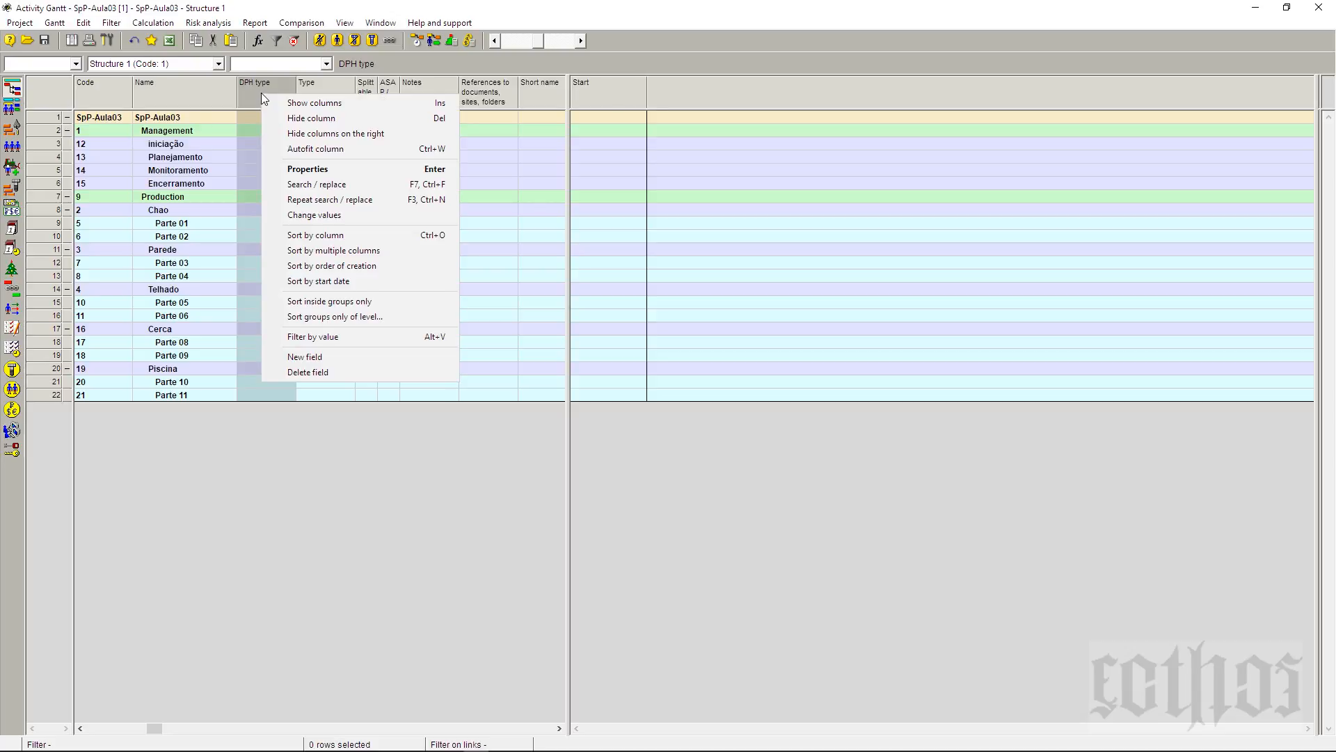
click(302, 133)
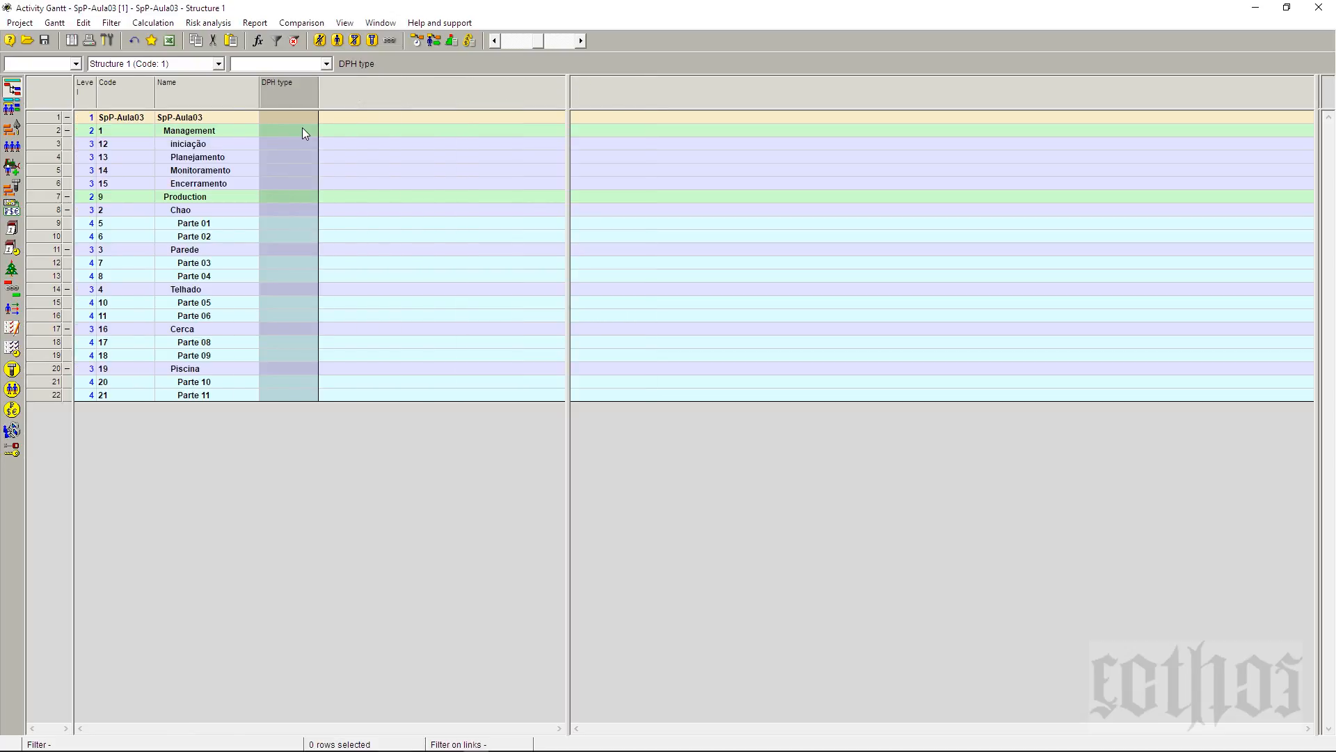
right_click(294, 91)
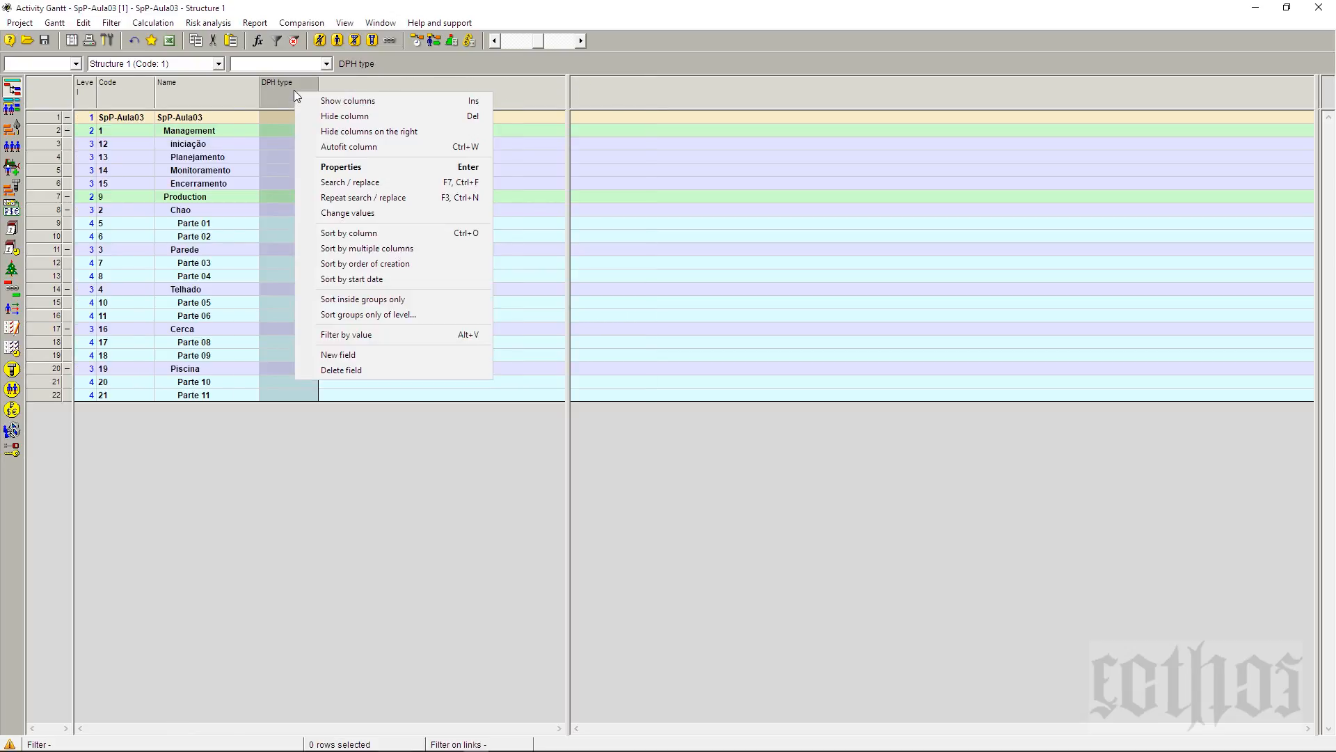
click(324, 117)
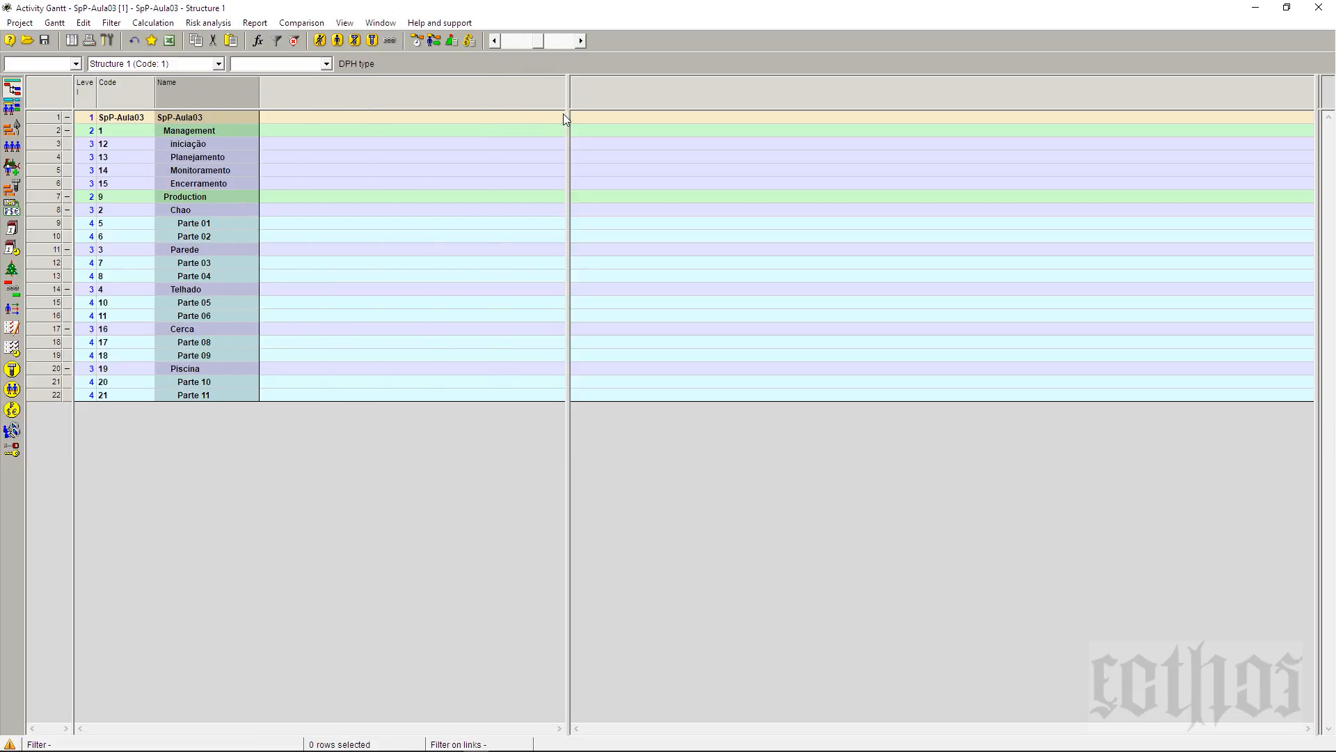
- Insert the Code WBS column between the Code and Name columns
click(94, 98)
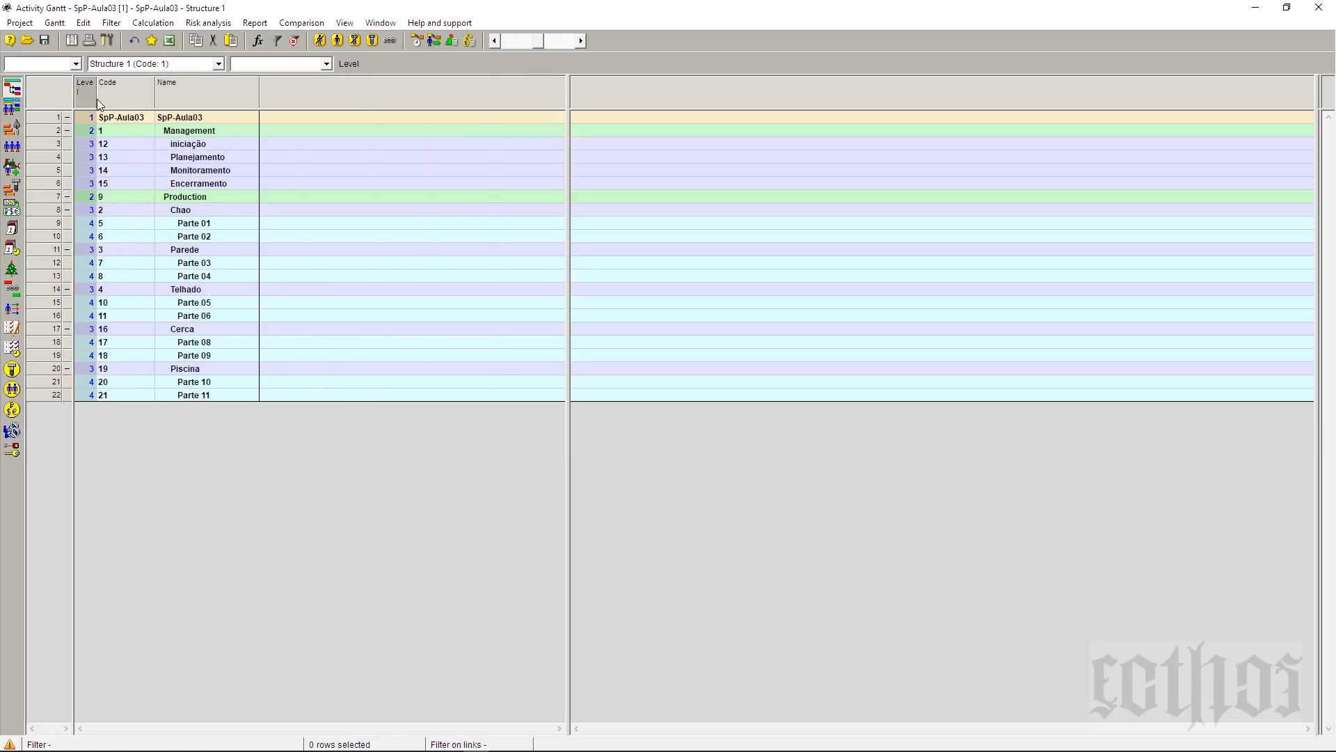
click(134, 96)
click(220, 94)
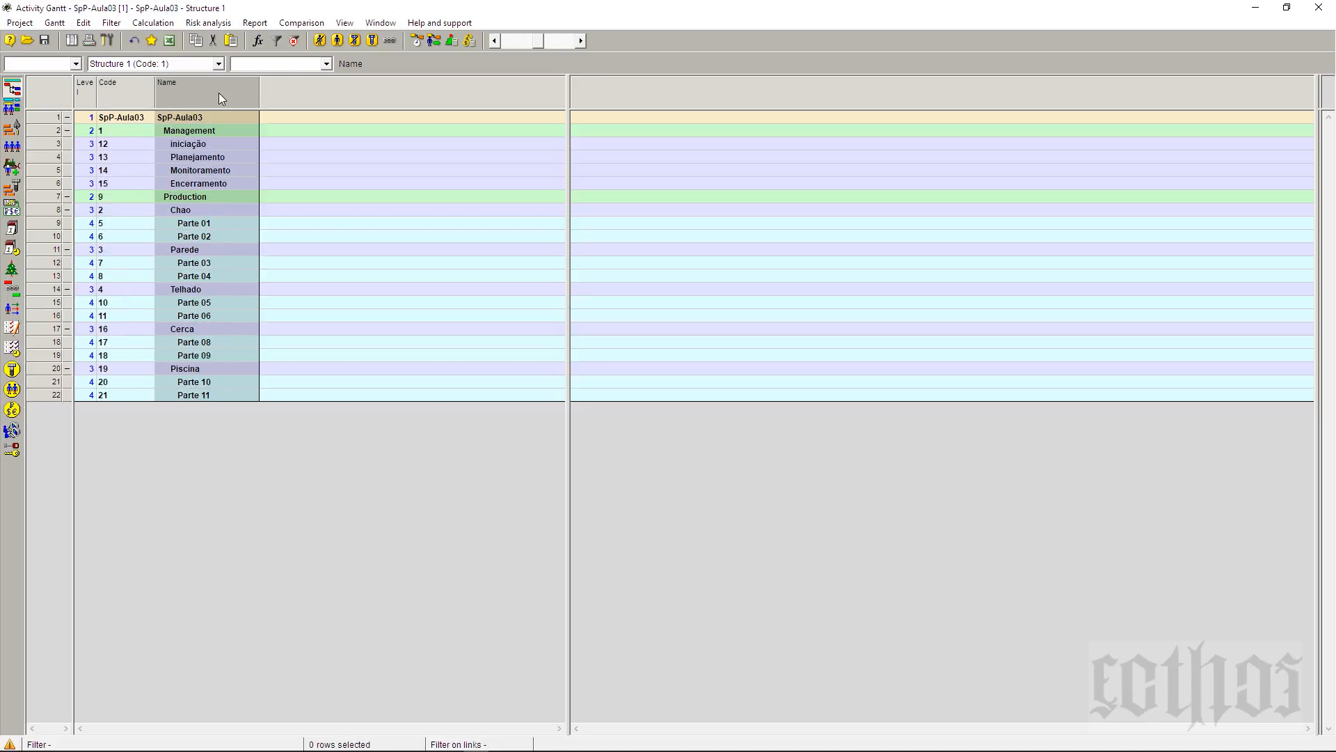
right_click(221, 95)
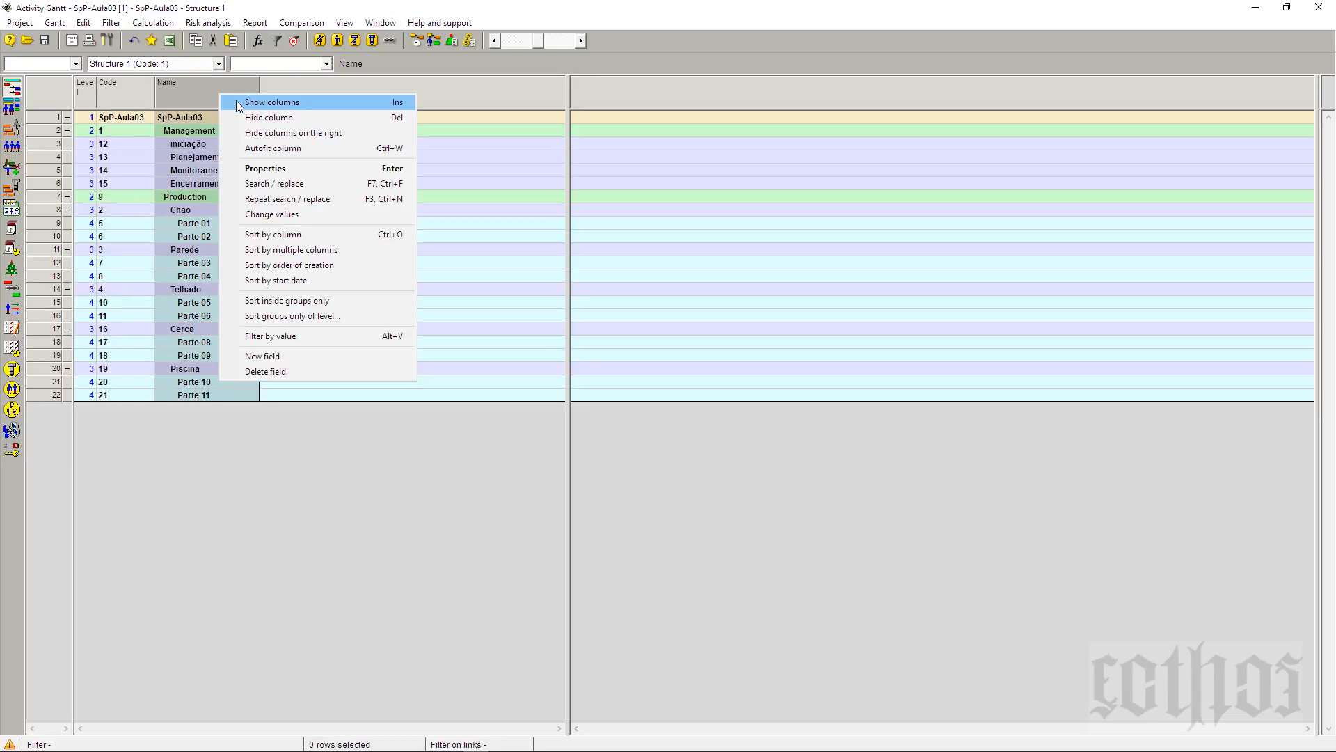
click(236, 103)
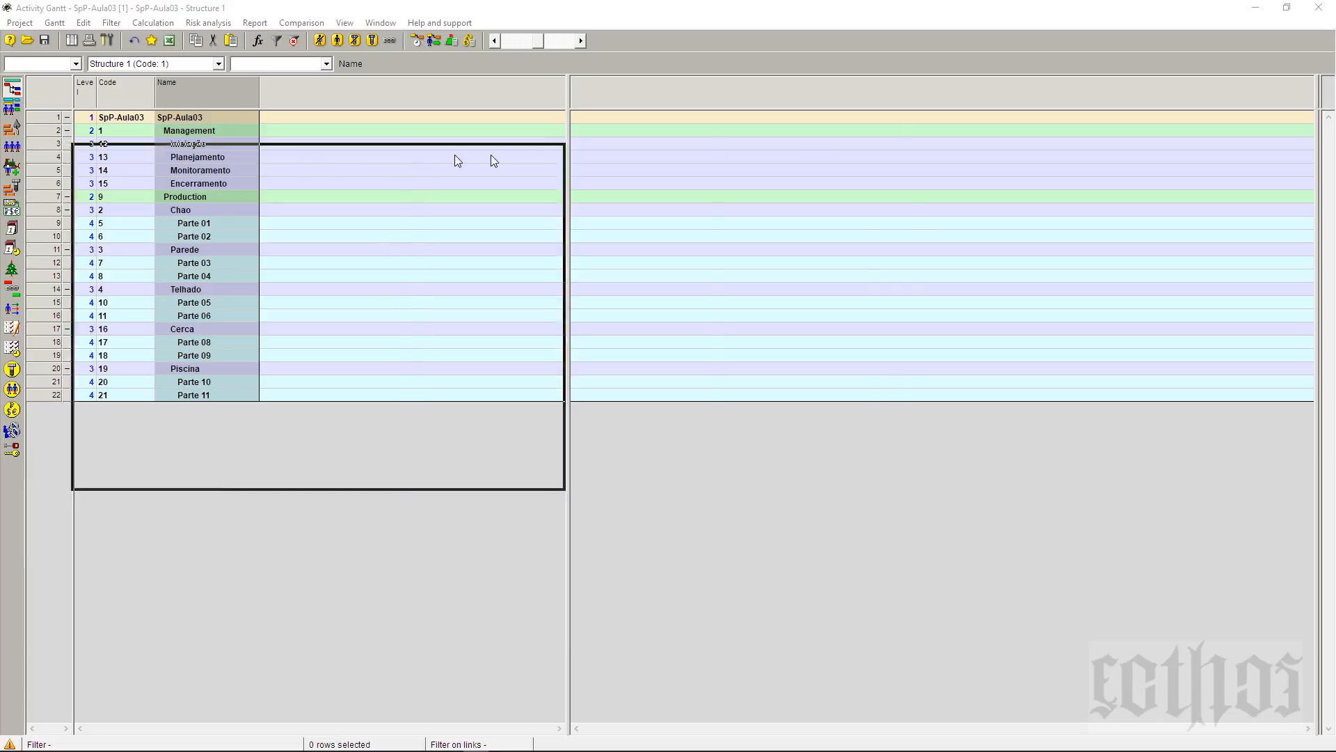
click(729, 198)
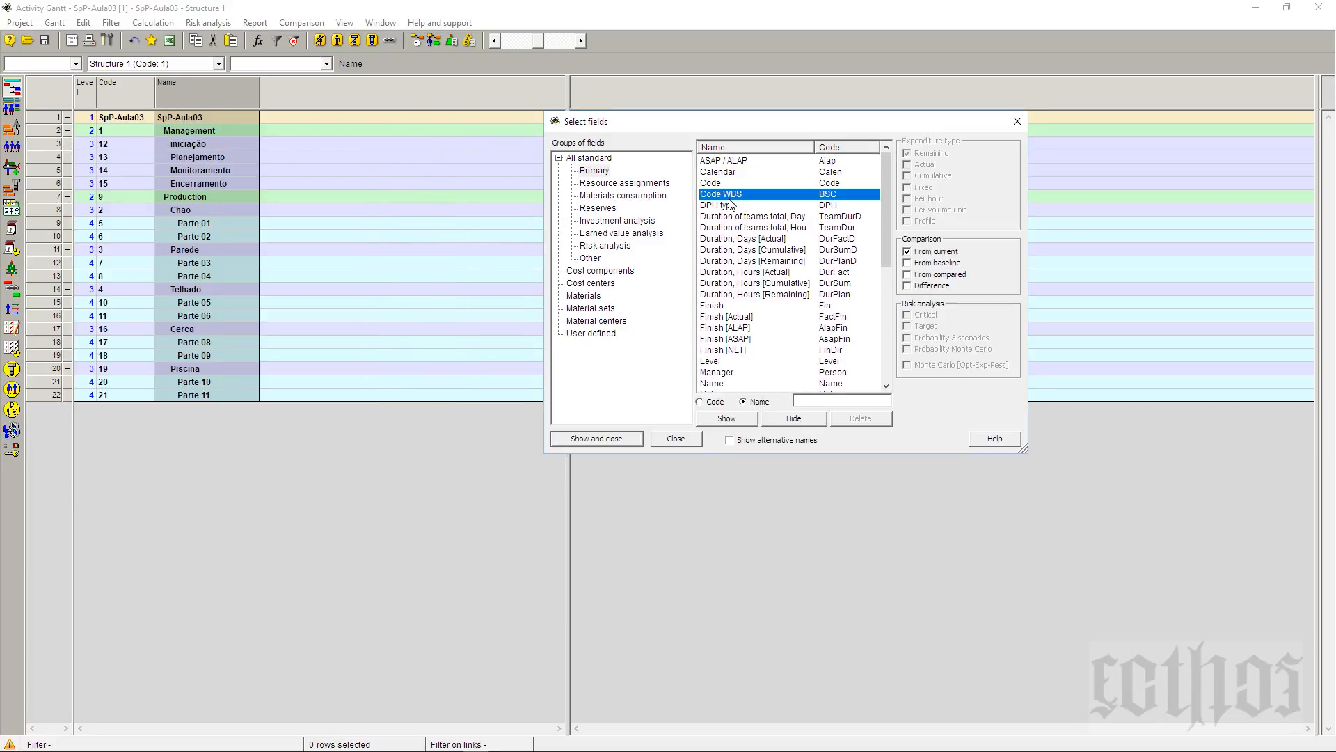
click(630, 437)
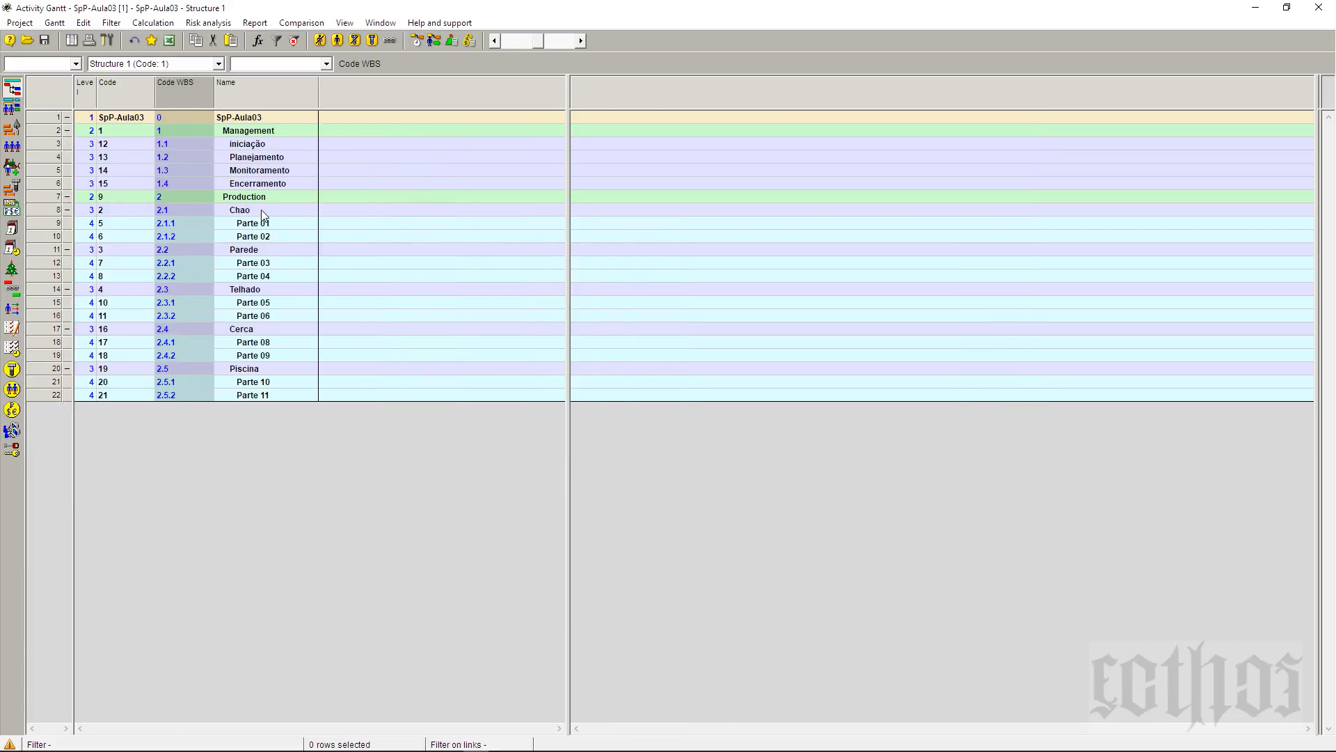
- Hide the Code and Level columns so only Code WBS and Name remain
click(123, 94)
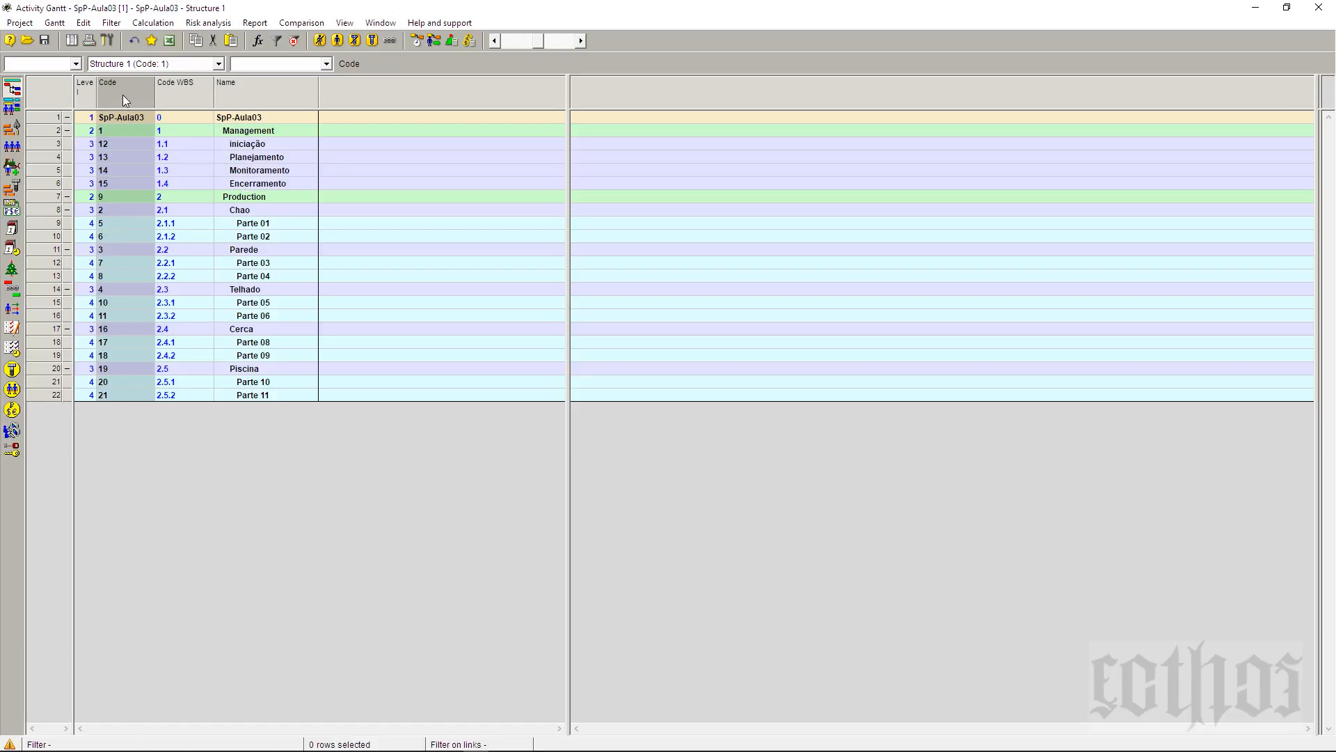
key(Delete)
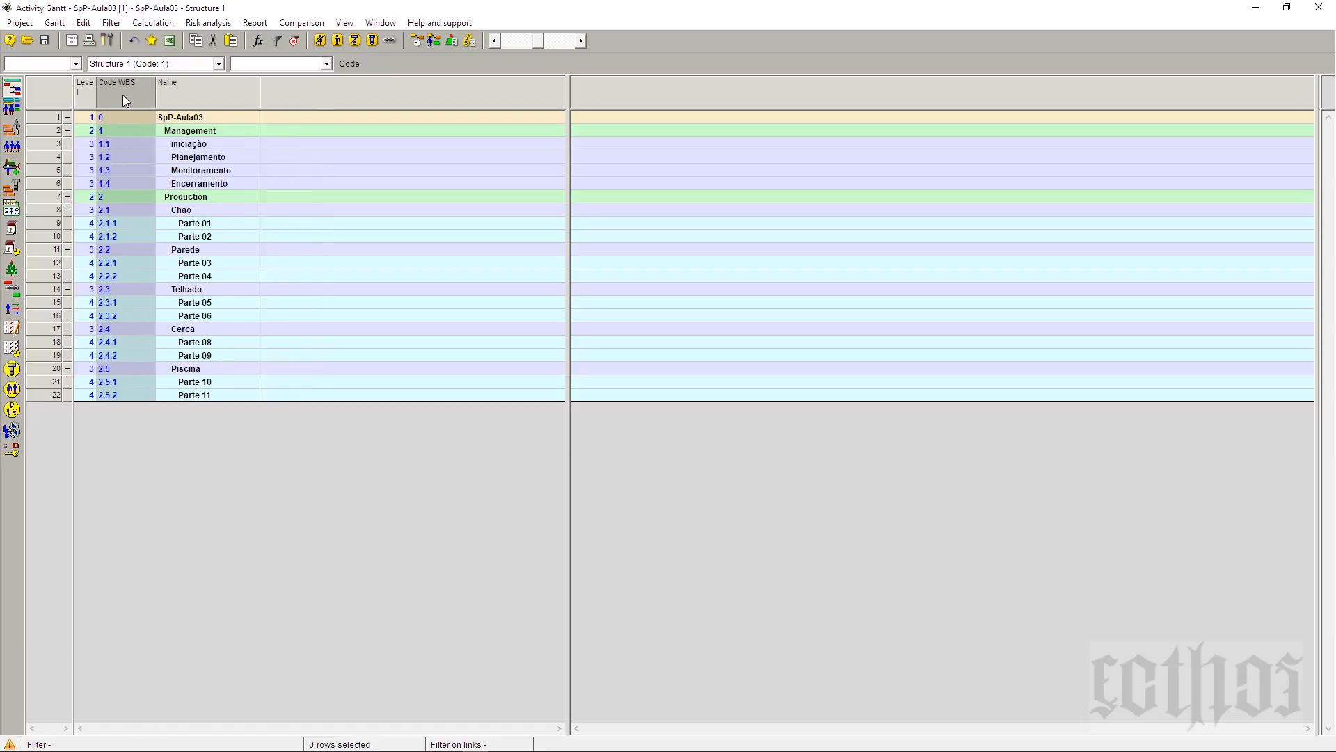
click(81, 95)
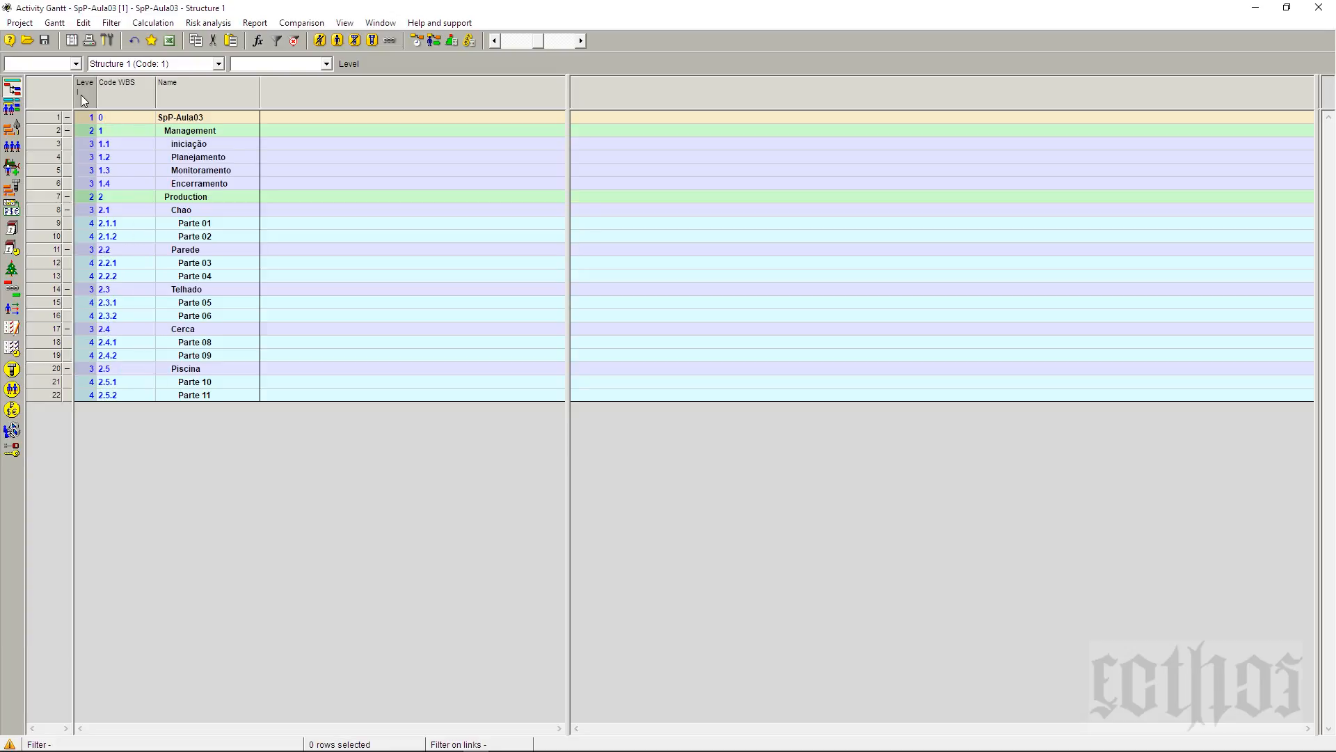
key(Delete)
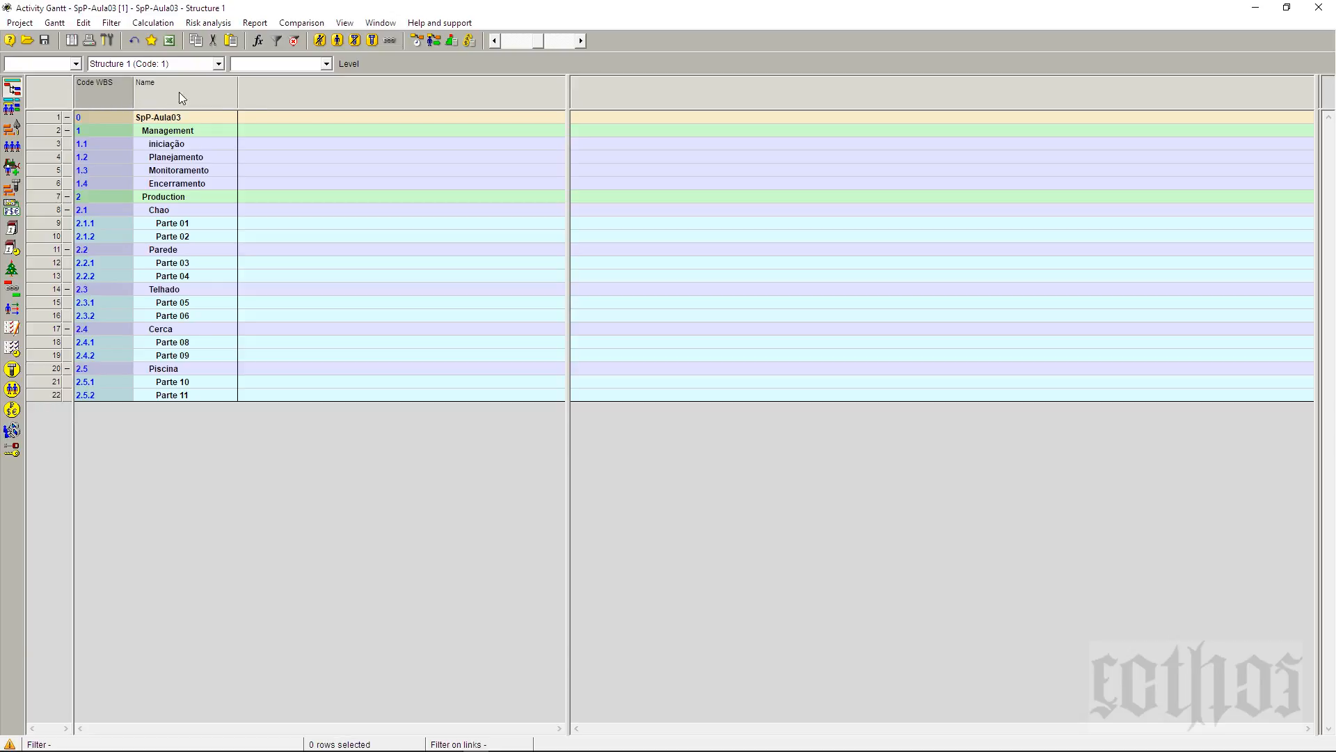
- Show the Manager and Notes fields as columns after the Name column
right_click(271, 95)
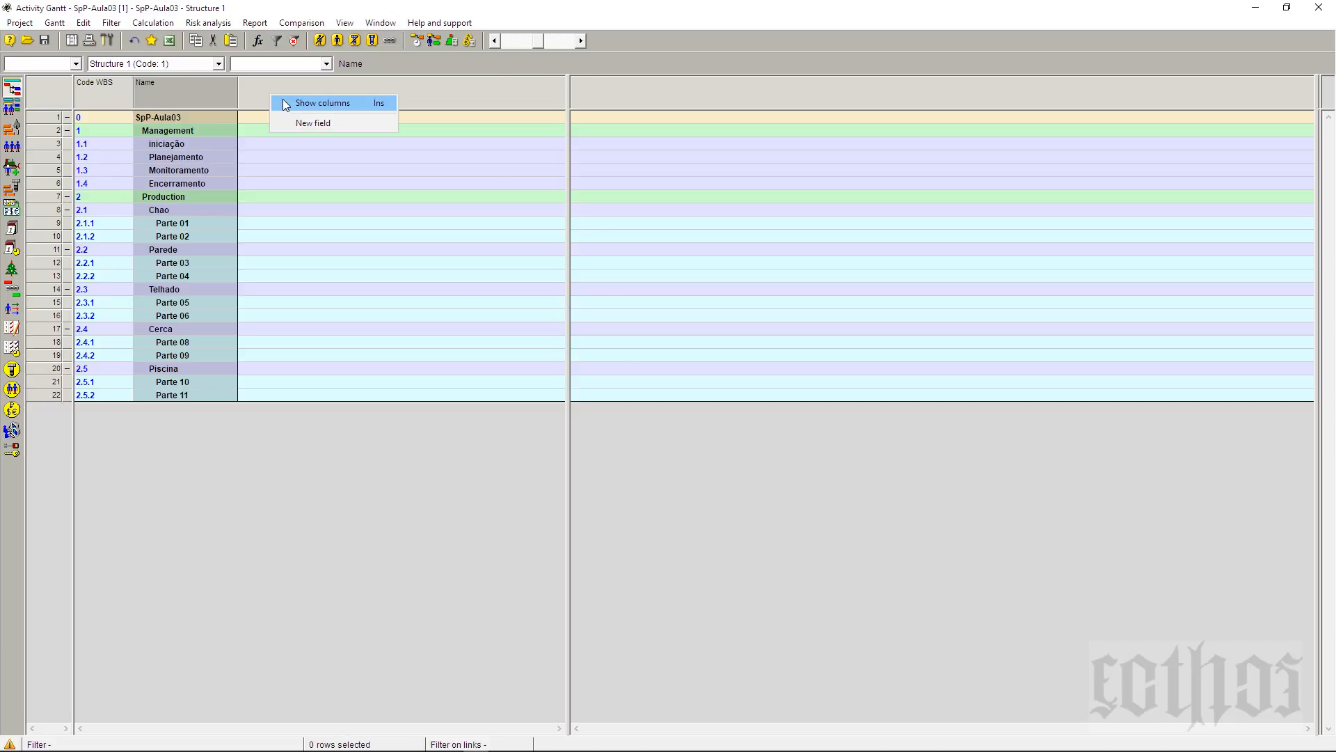
click(285, 103)
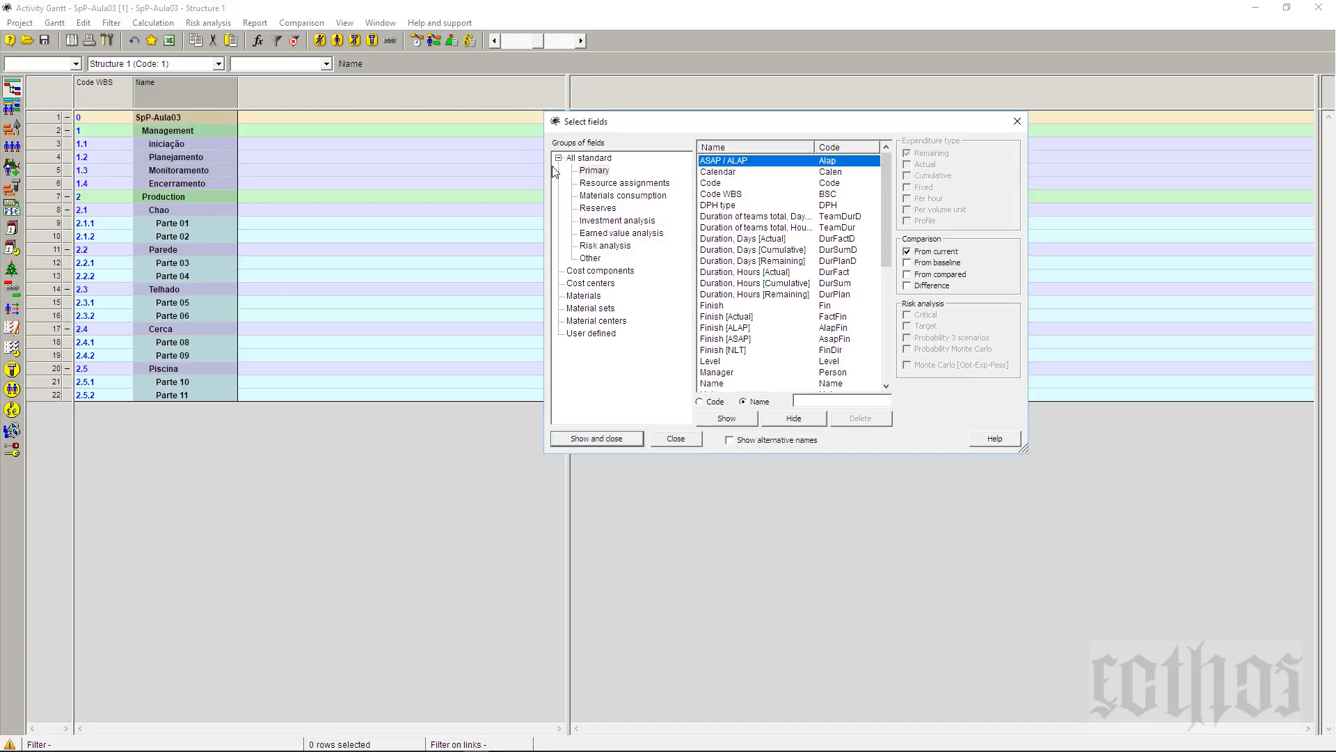
click(738, 374)
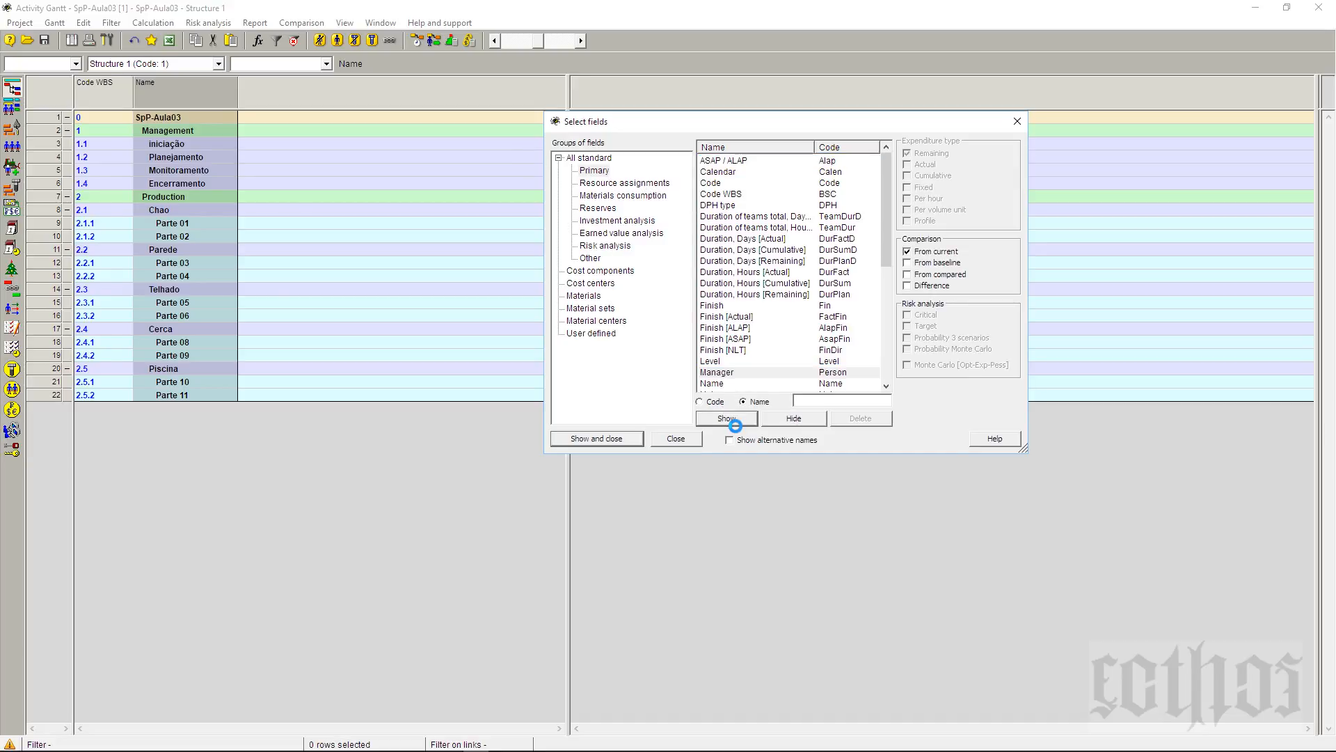
click(726, 417)
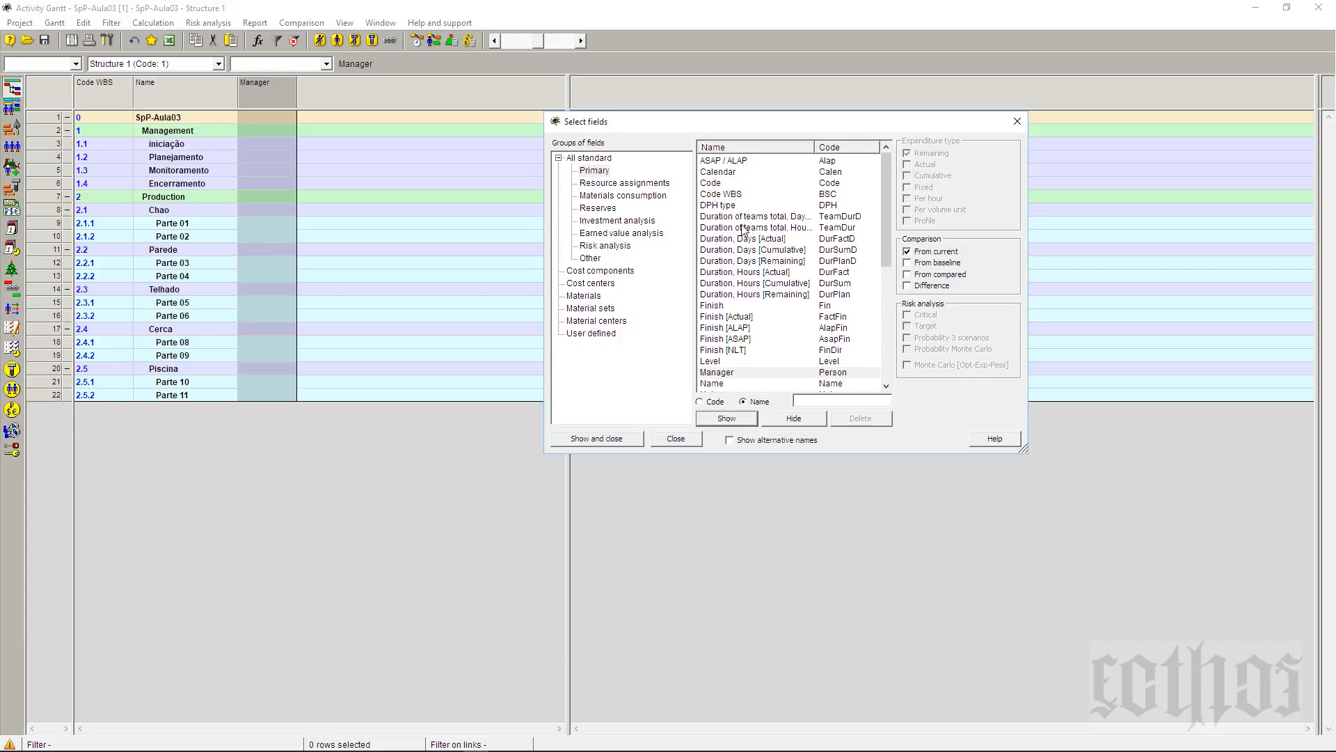
click(728, 239)
key(n)
key(o)
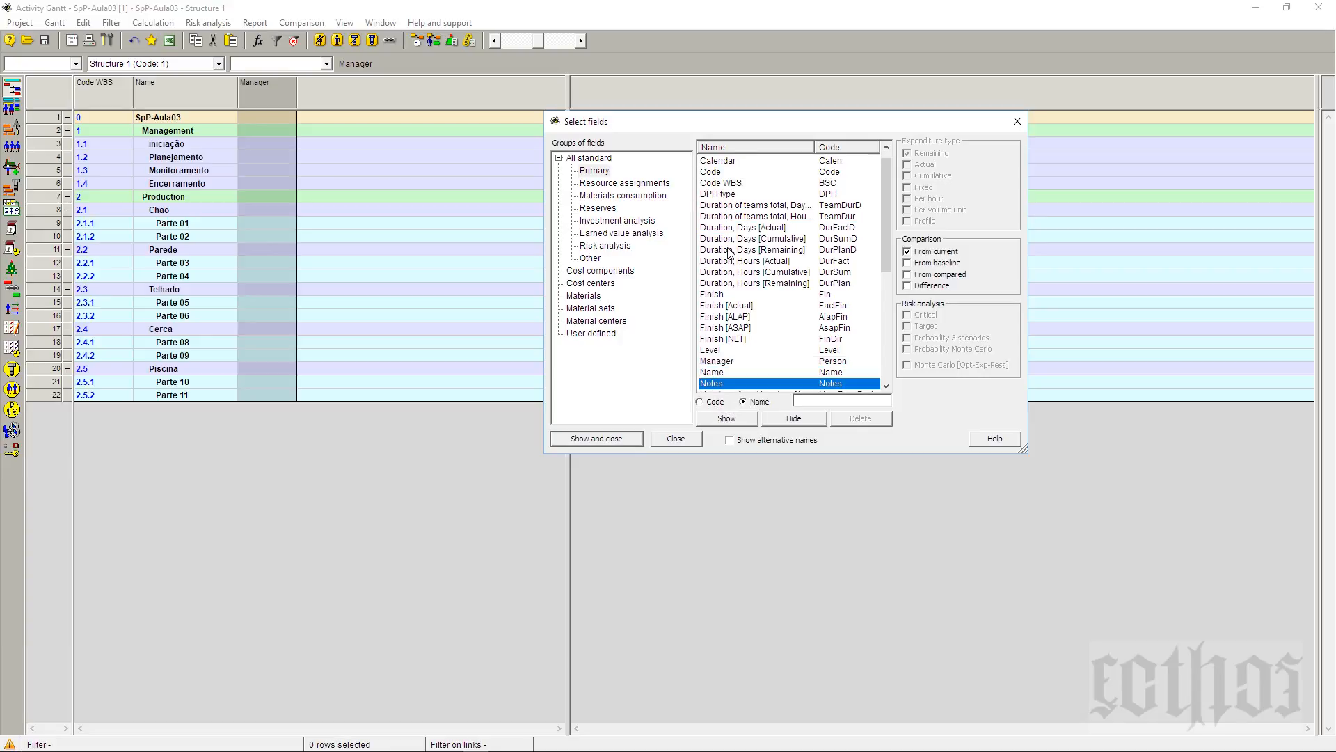
click(726, 418)
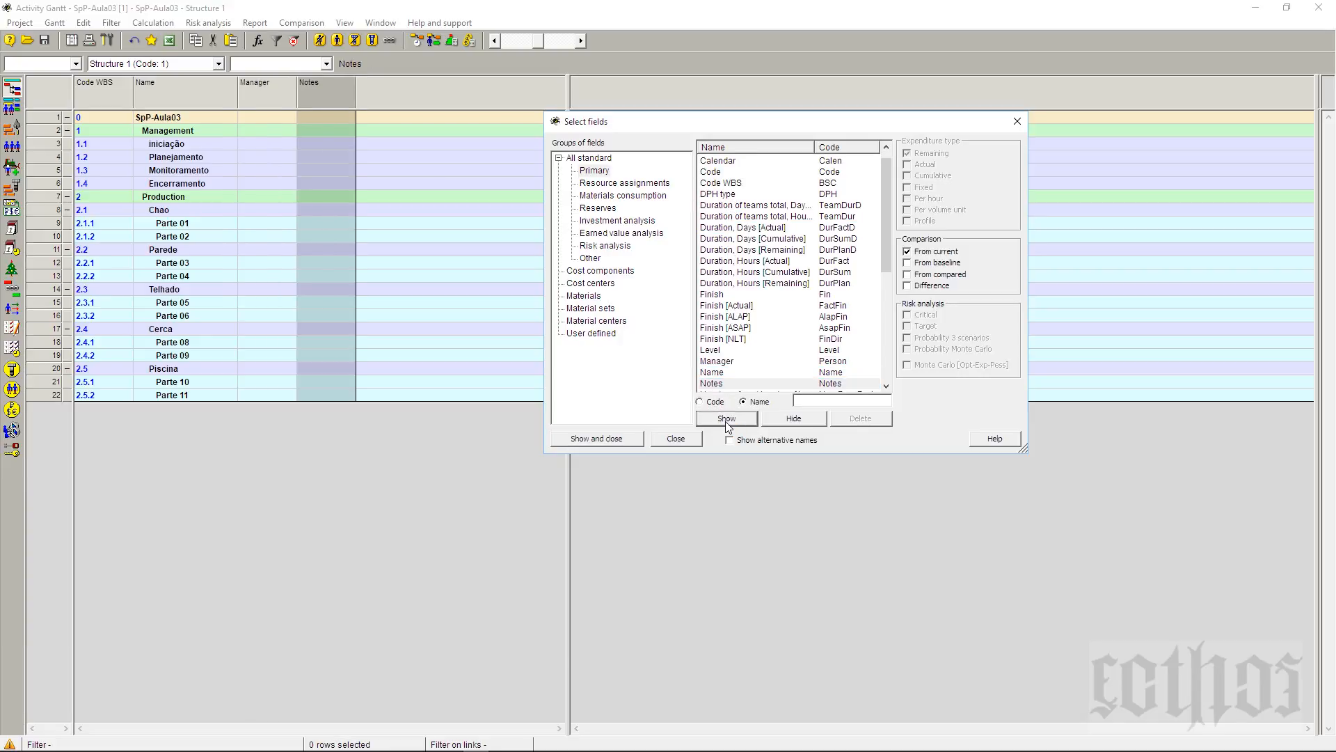
click(597, 438)
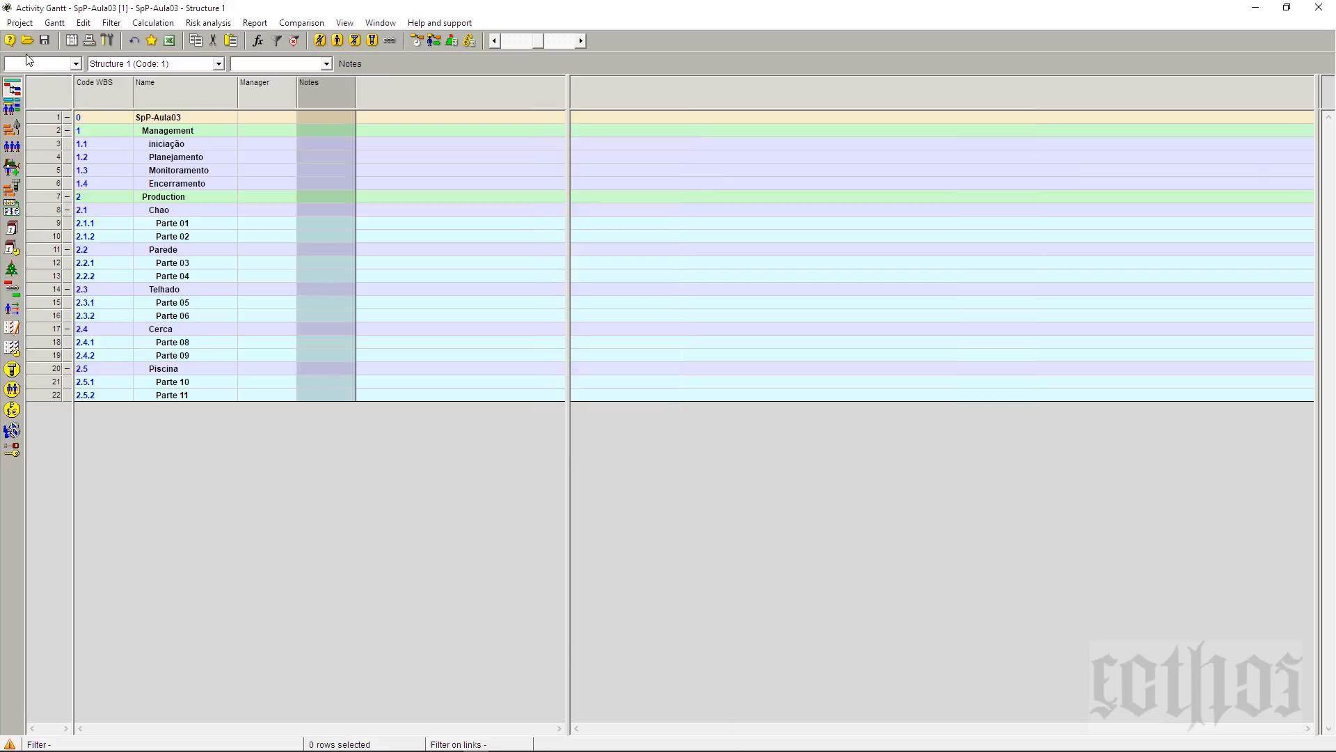
- In the properties of Structure 1, set the code to 1cod001 and the name to Estrutura Analita do Projeto
click(25, 26)
click(33, 37)
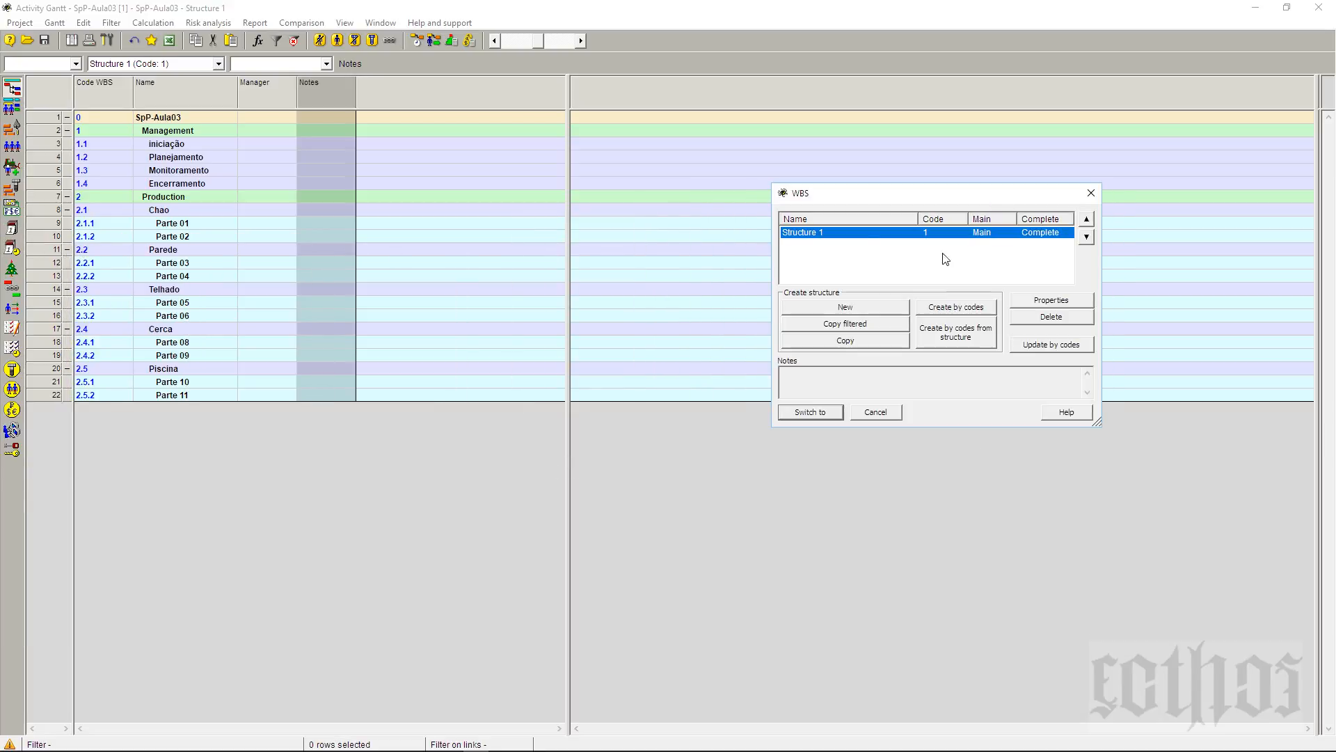
click(1076, 303)
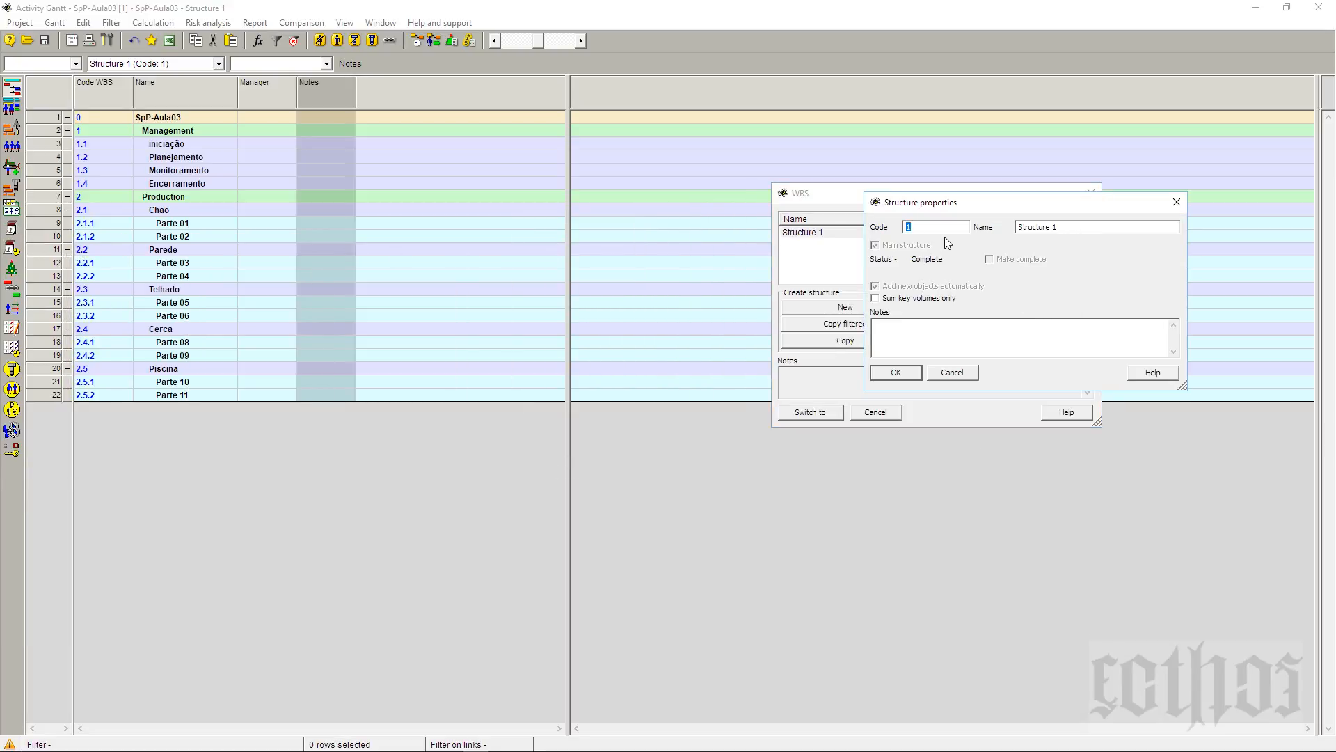
click(945, 229)
text(cod001)
drag(1079, 229, 1002, 228)
text(Estrutura Analita do Trabalho)
key(ctrl+shift+Left)
text(Projeto)
click(1014, 341)
click(908, 373)
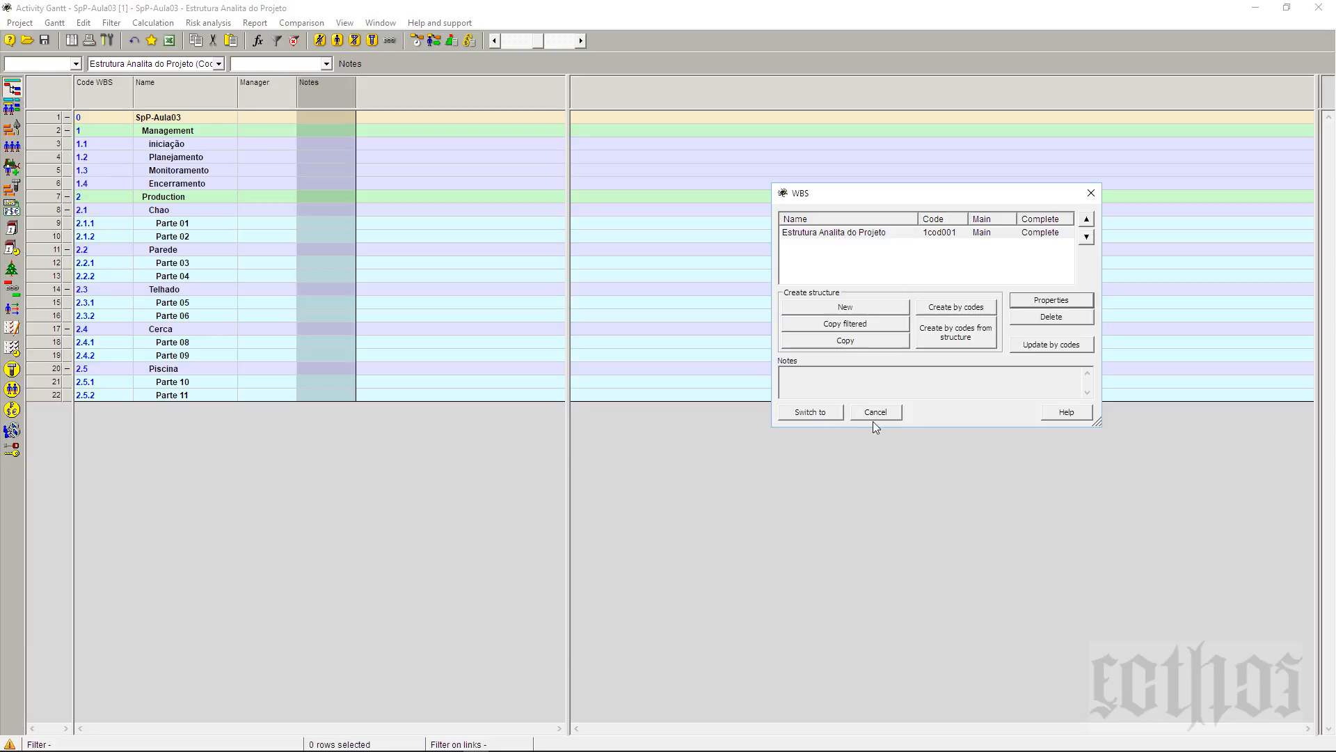
click(893, 417)
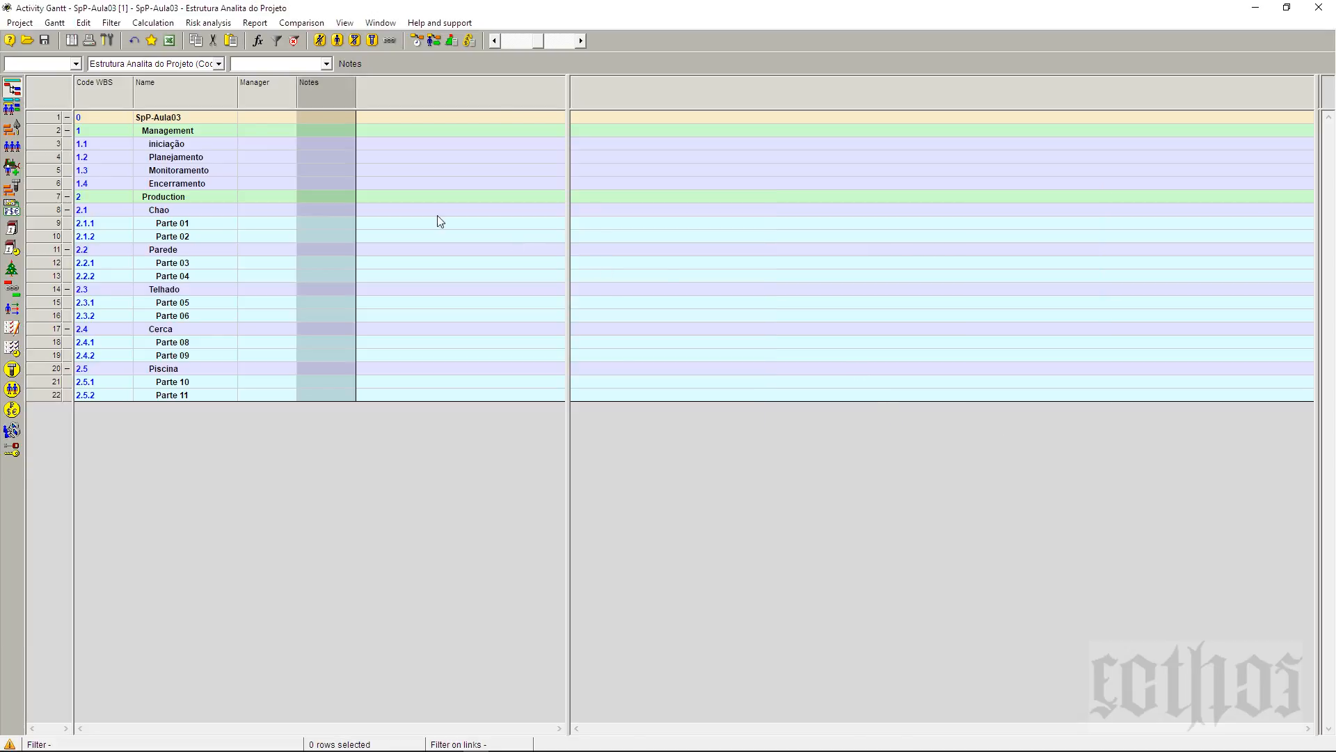
- Check the list of available structures and narrow the table pane so its divider sits just after the Notes column
click(219, 64)
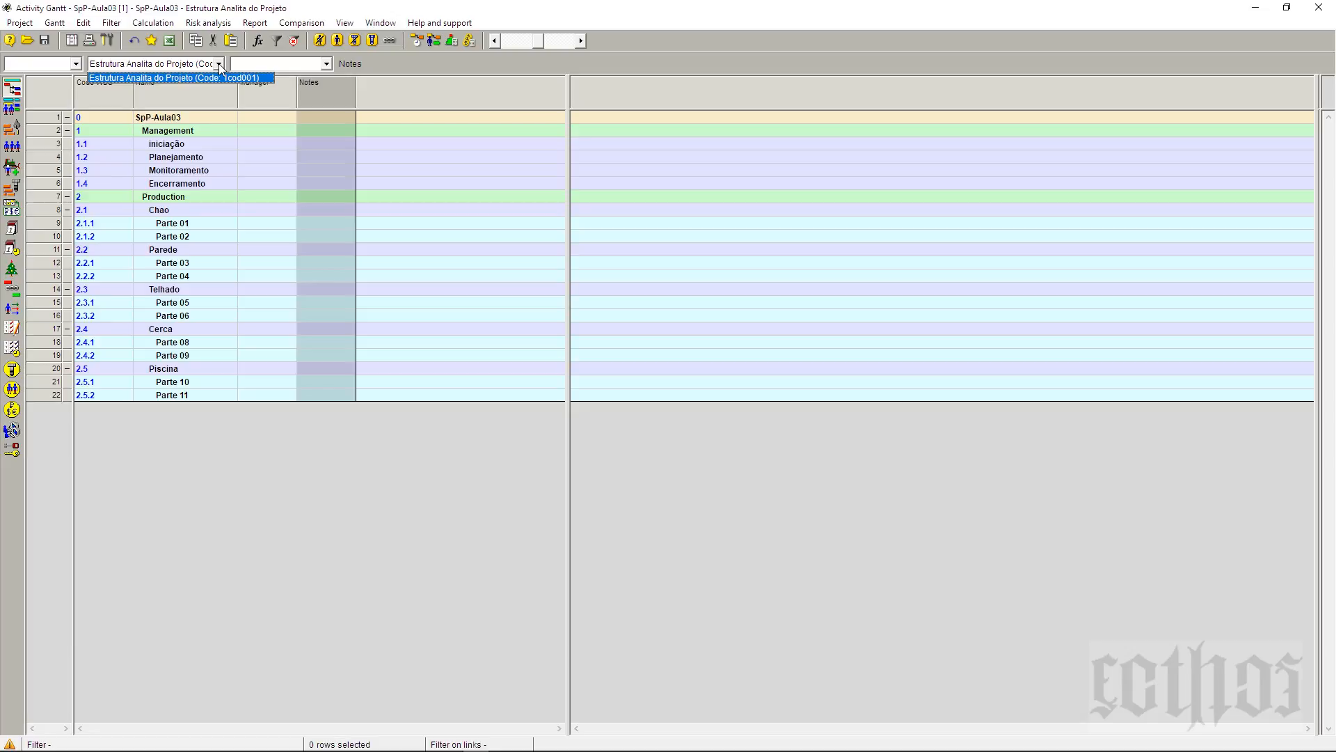
click(240, 169)
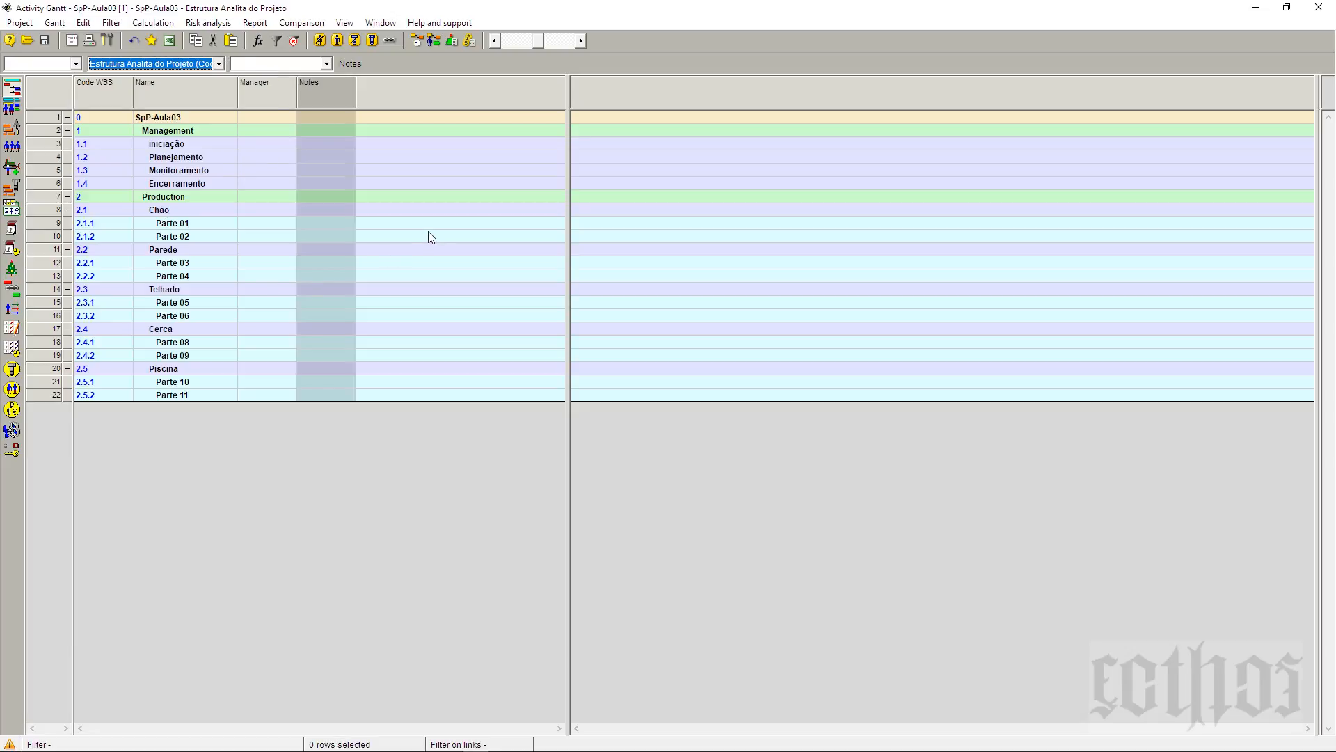
drag(577, 174, 366, 298)
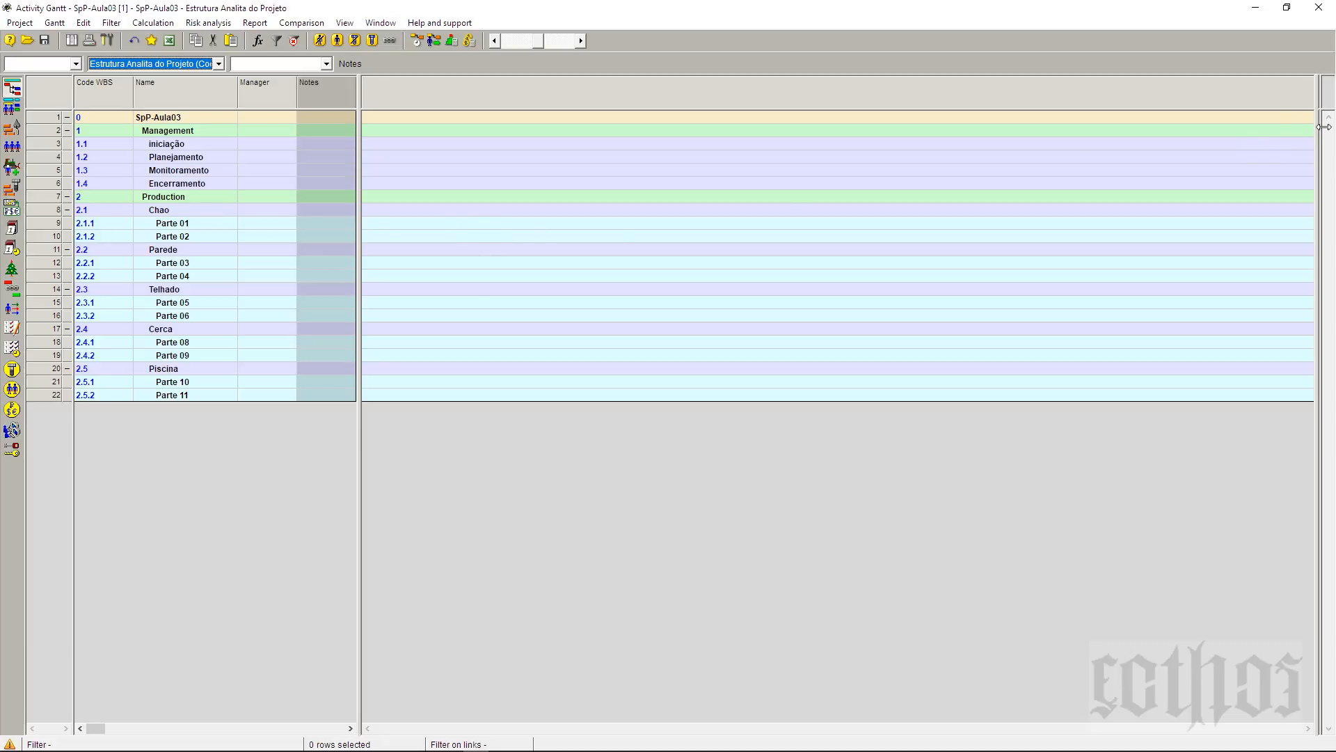
drag(1324, 126, 1334, 188)
- Save the current Gantt layout in the project as a new layout named 001 - EAP
click(55, 23)
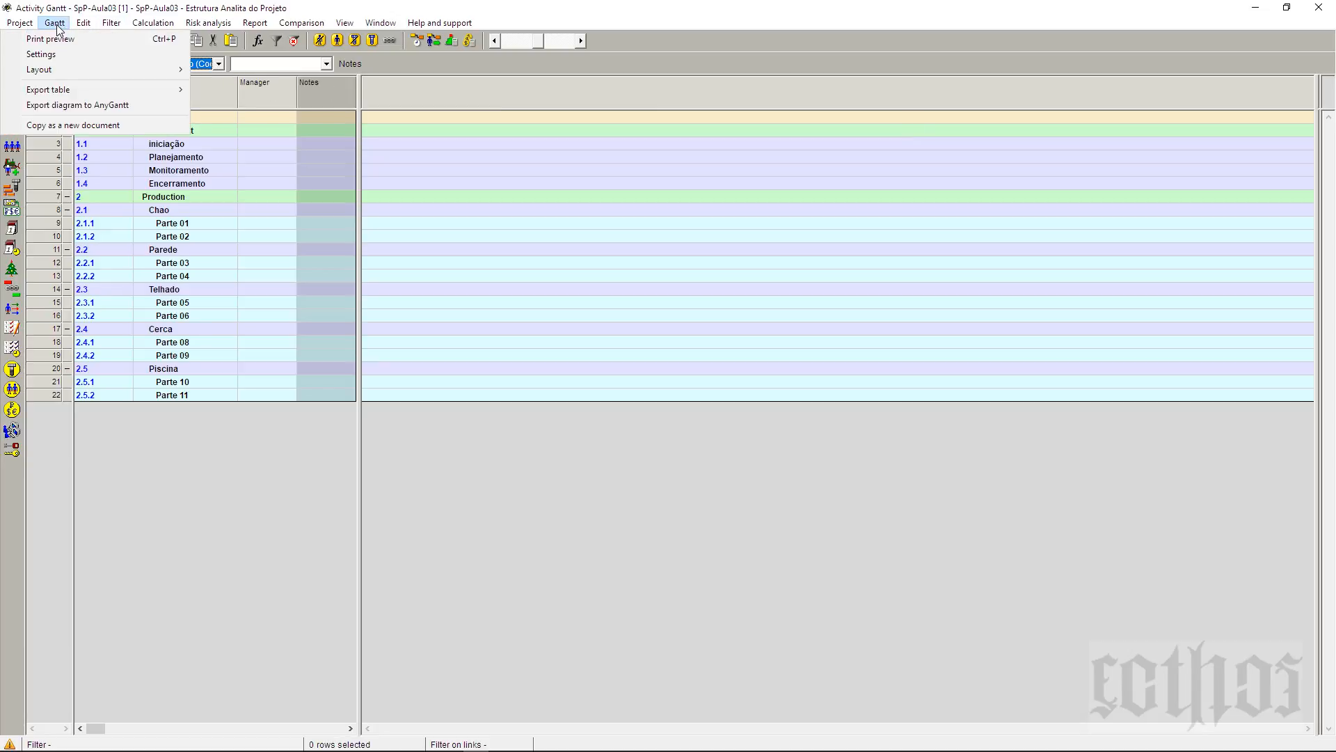
mouse_move(55, 70)
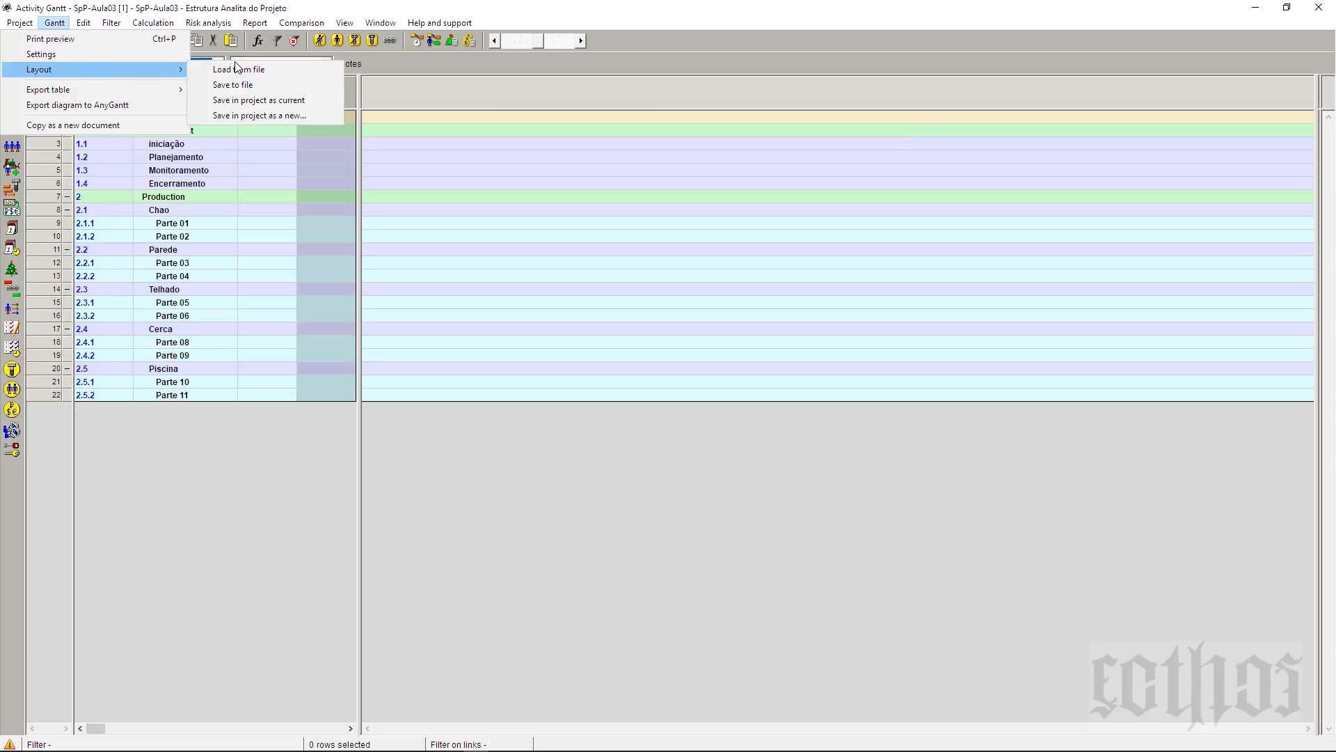
click(250, 114)
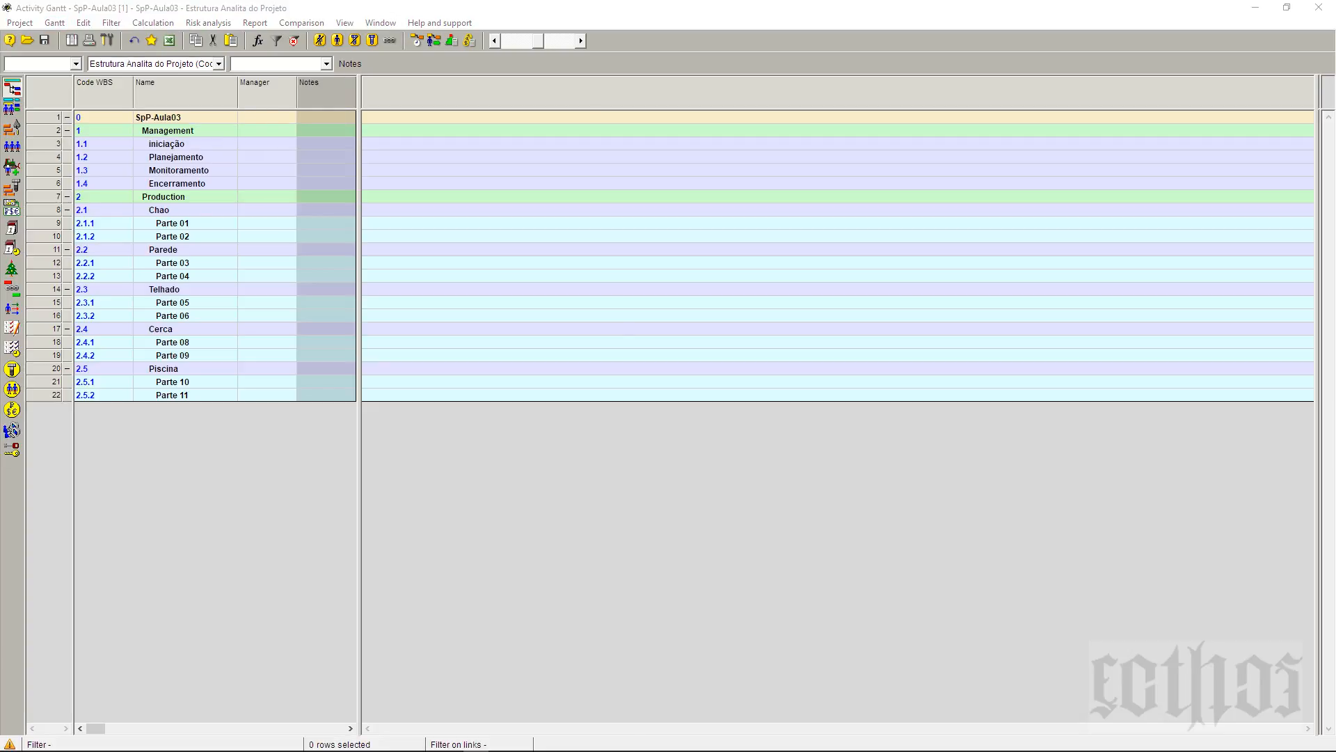
text(001)
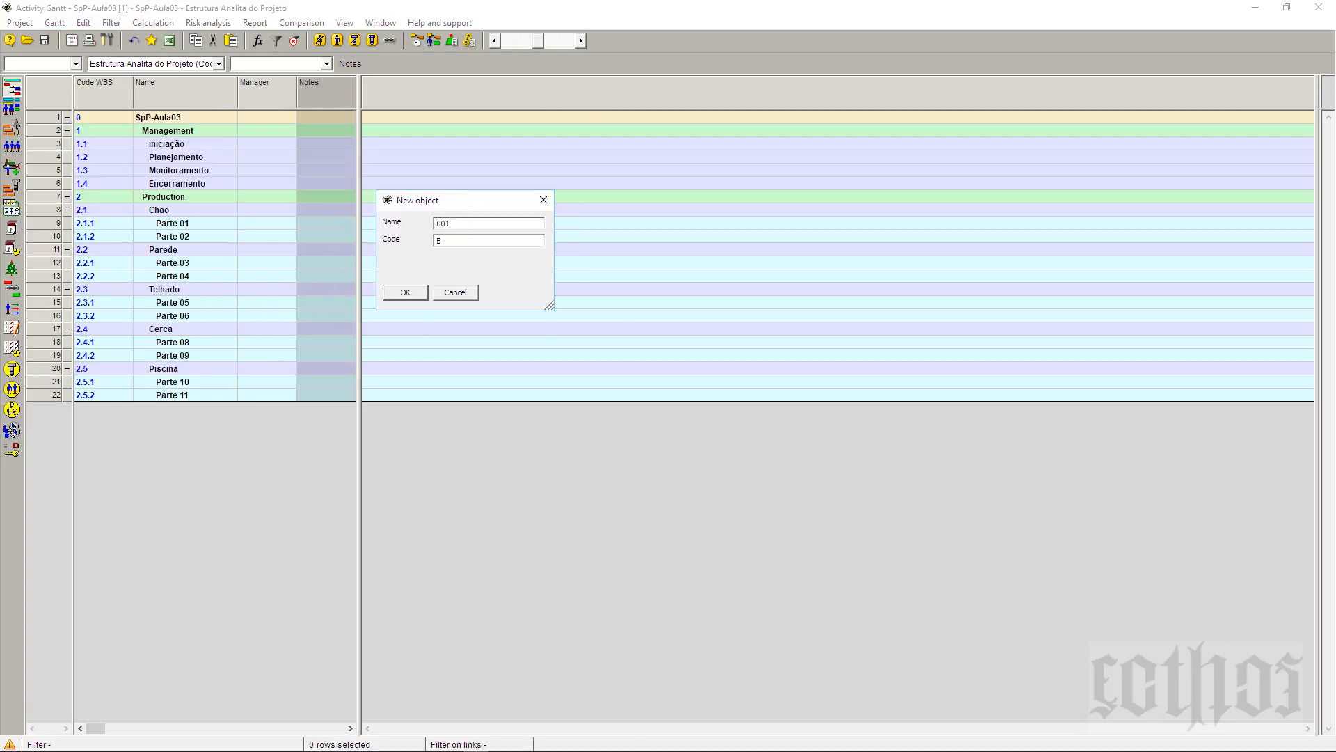
text( - EAP)
click(407, 297)
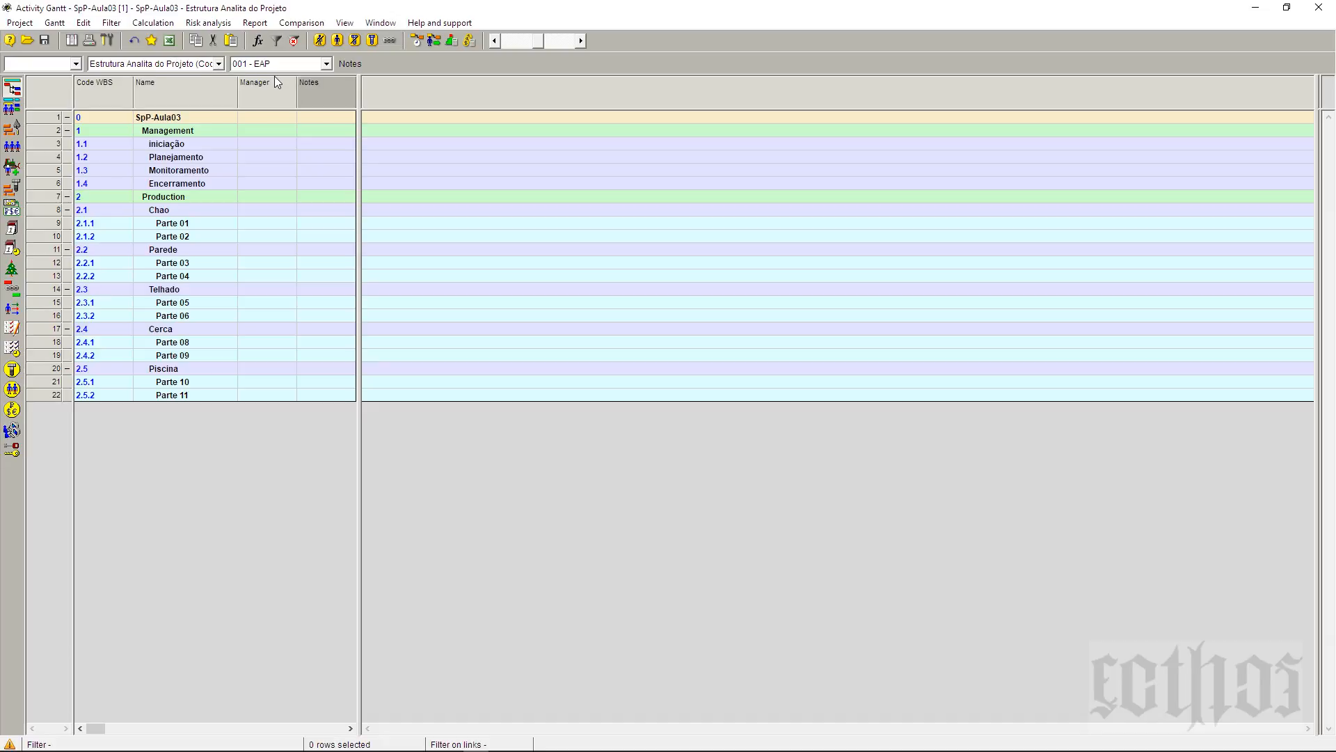
- View the structure at 2 level and 3 level, and expand it fully to Activities
click(74, 64)
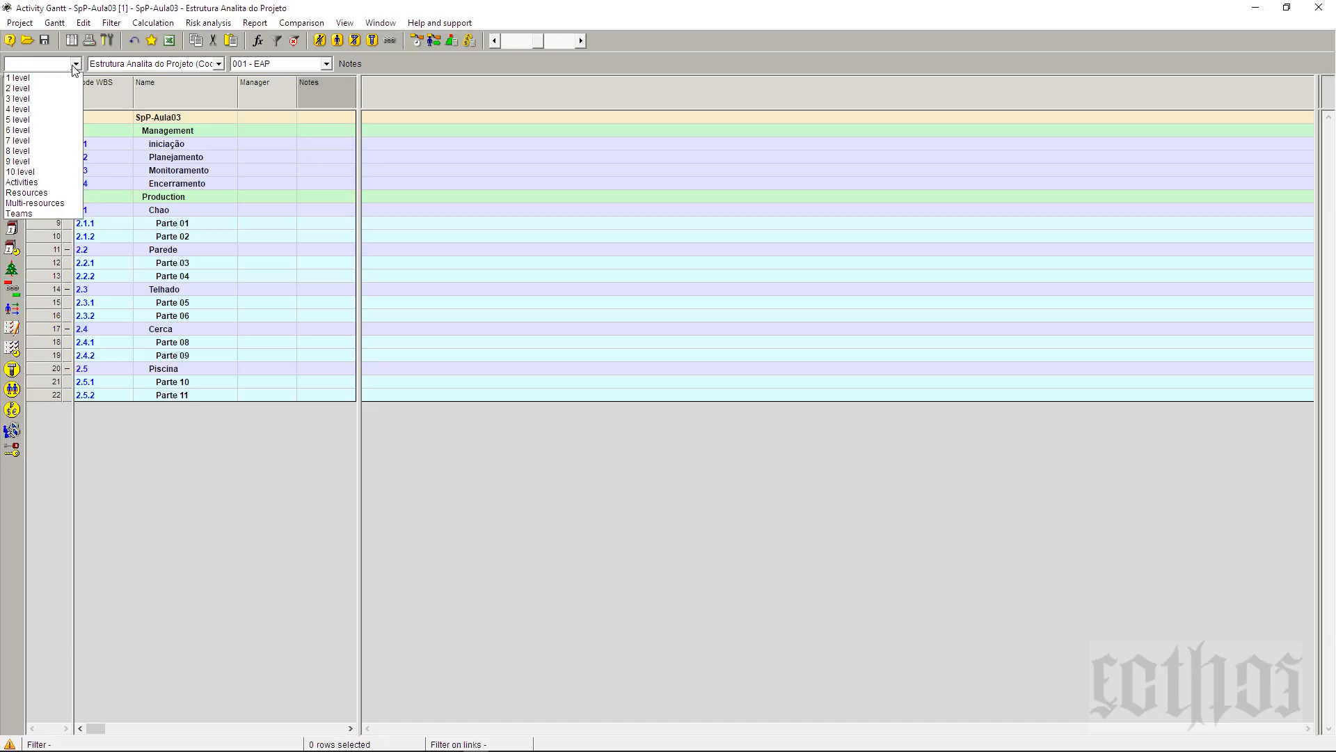
click(223, 180)
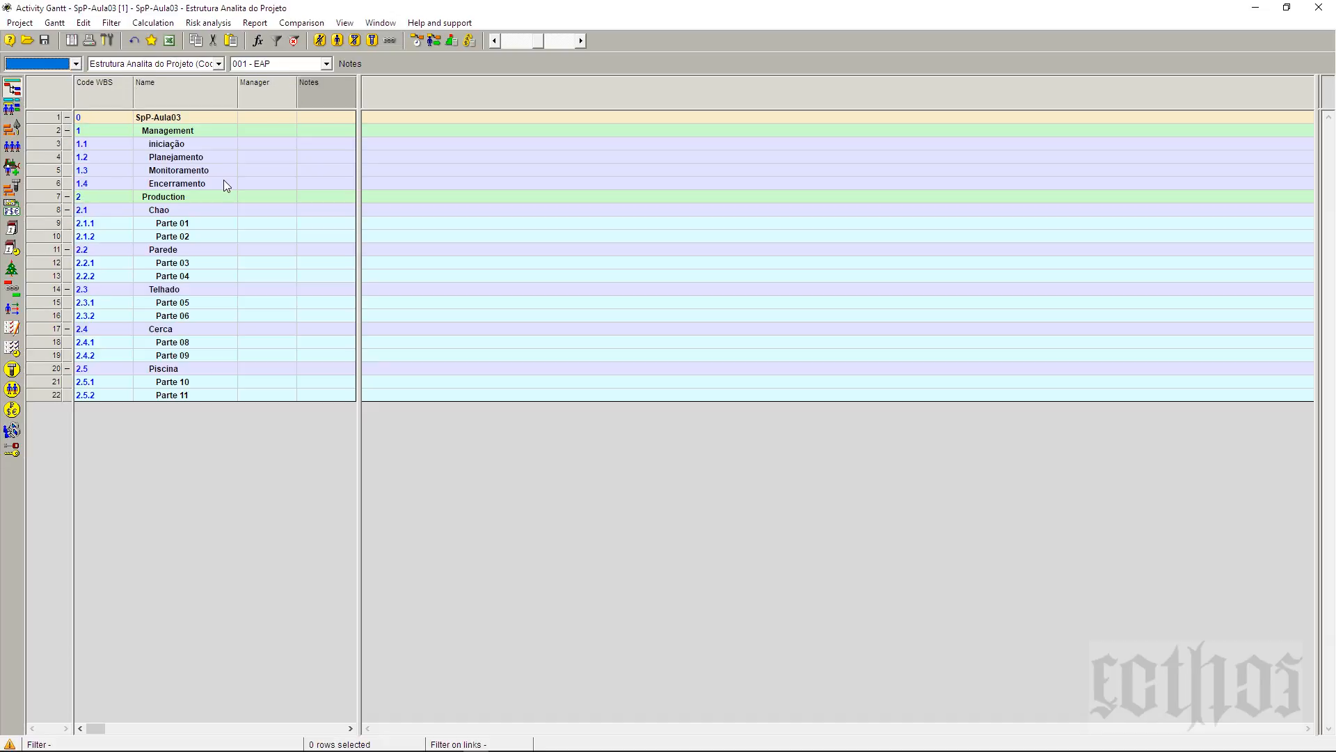
click(74, 64)
click(70, 88)
click(75, 64)
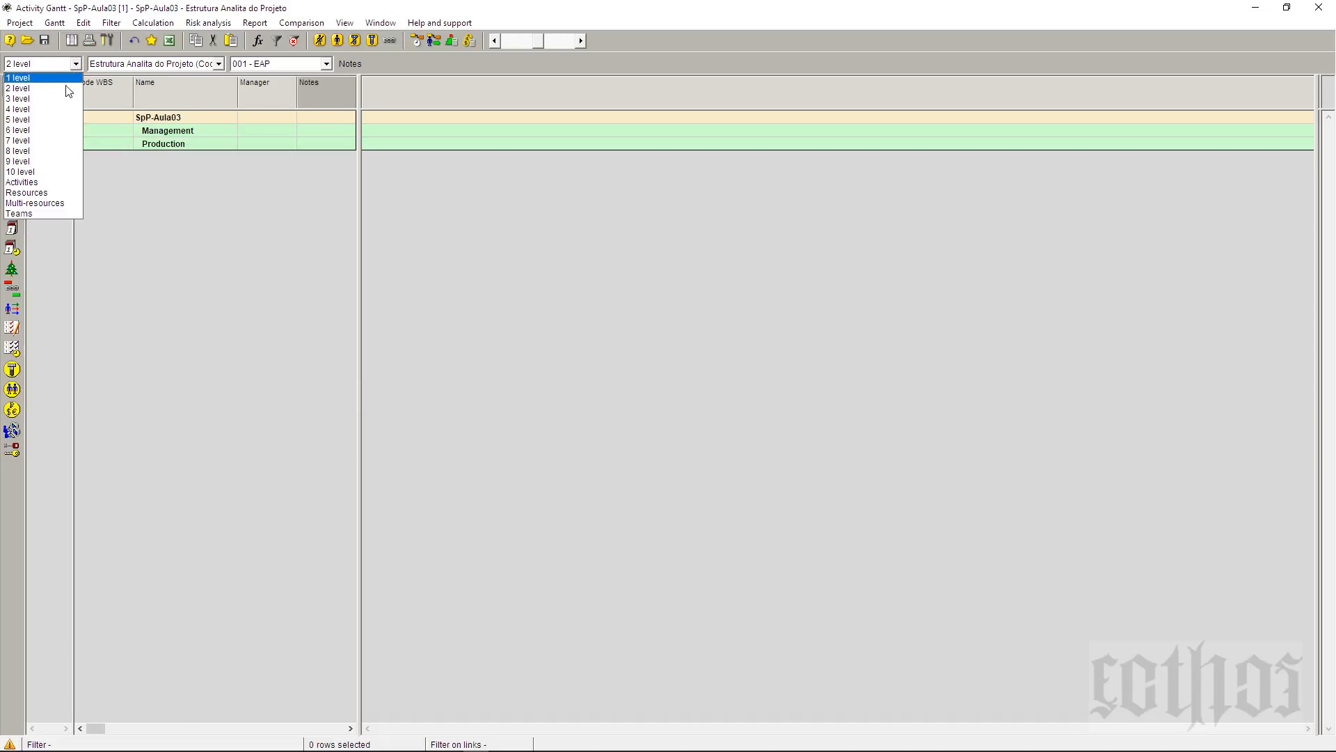
click(64, 98)
click(76, 64)
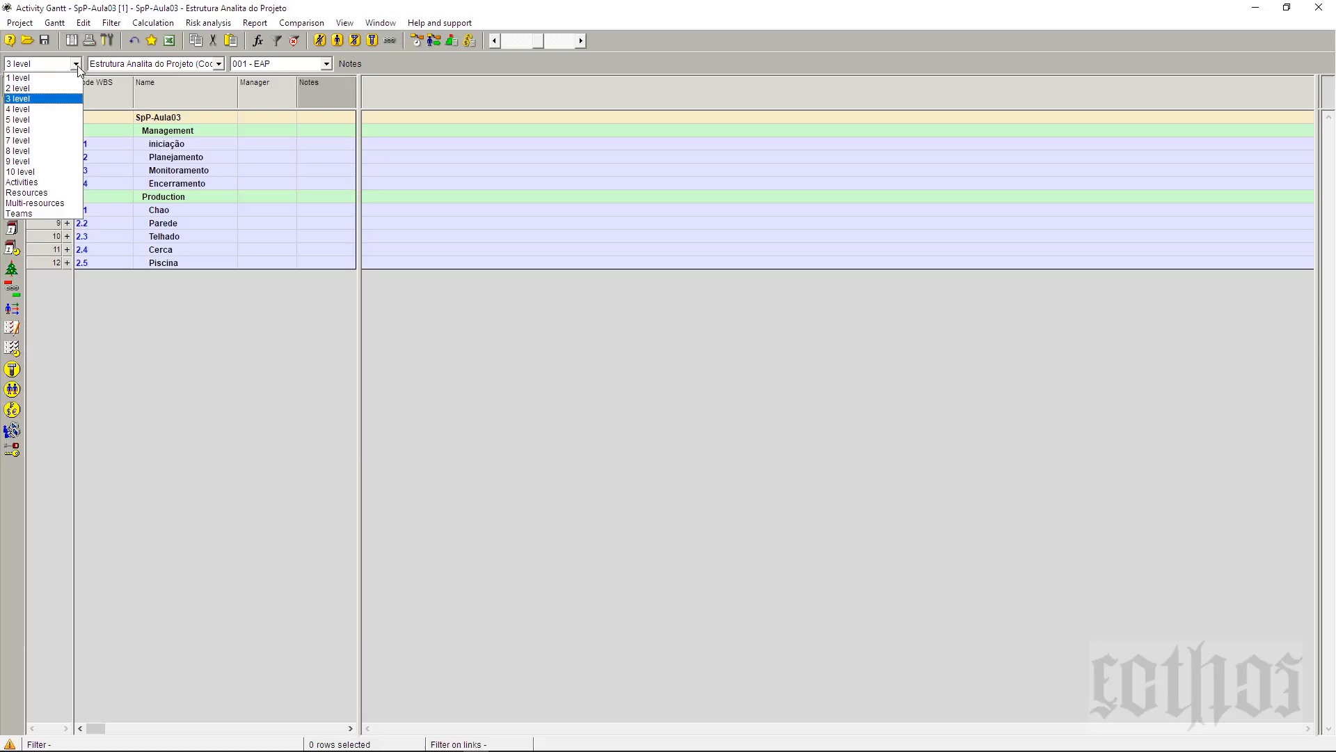
click(76, 183)
click(286, 197)
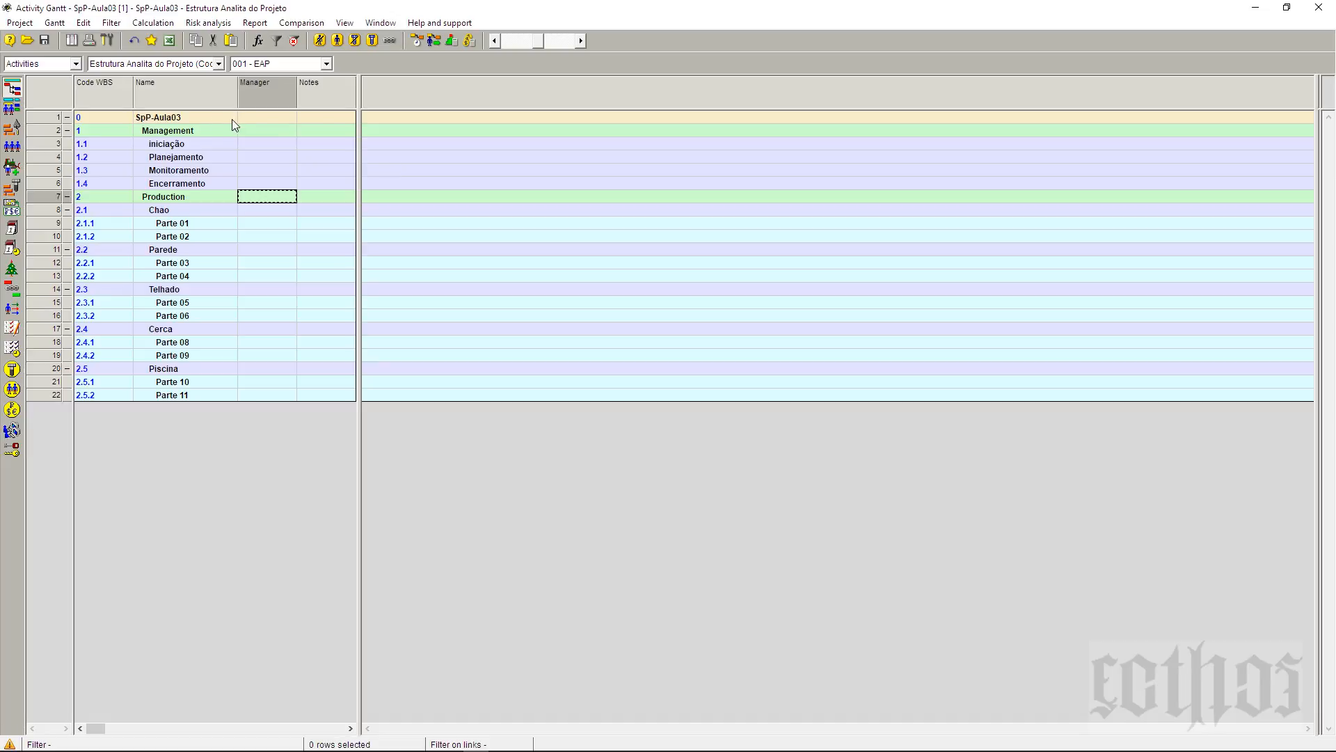
click(192, 132)
click(199, 172)
click(215, 236)
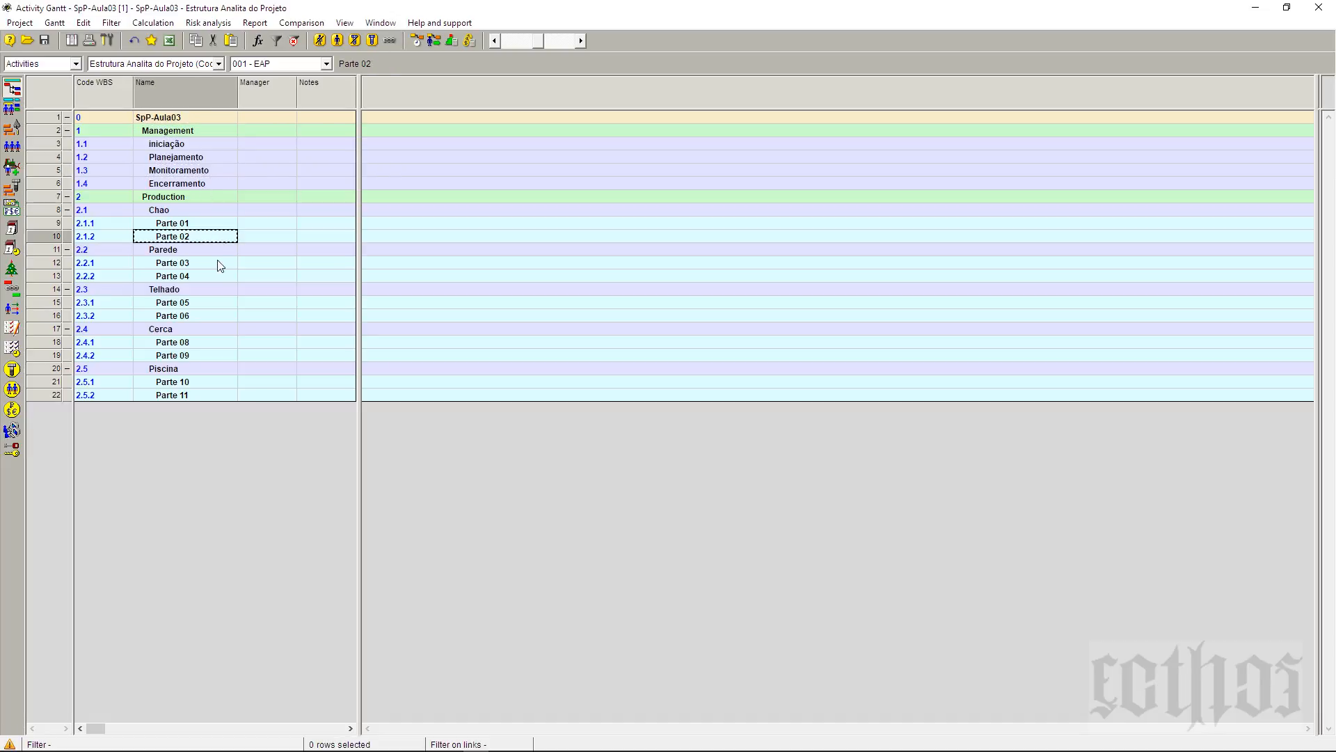
click(218, 276)
click(220, 315)
click(221, 342)
click(224, 382)
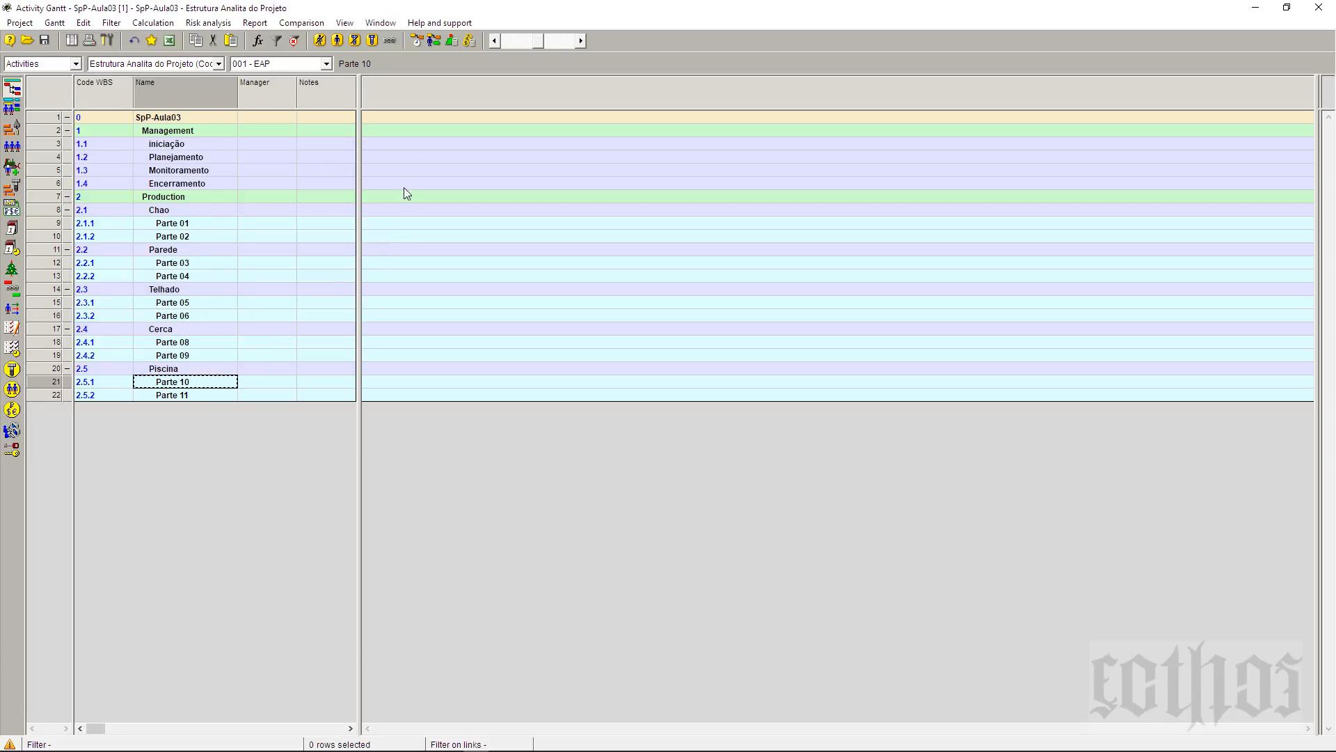
right_click(407, 94)
click(430, 108)
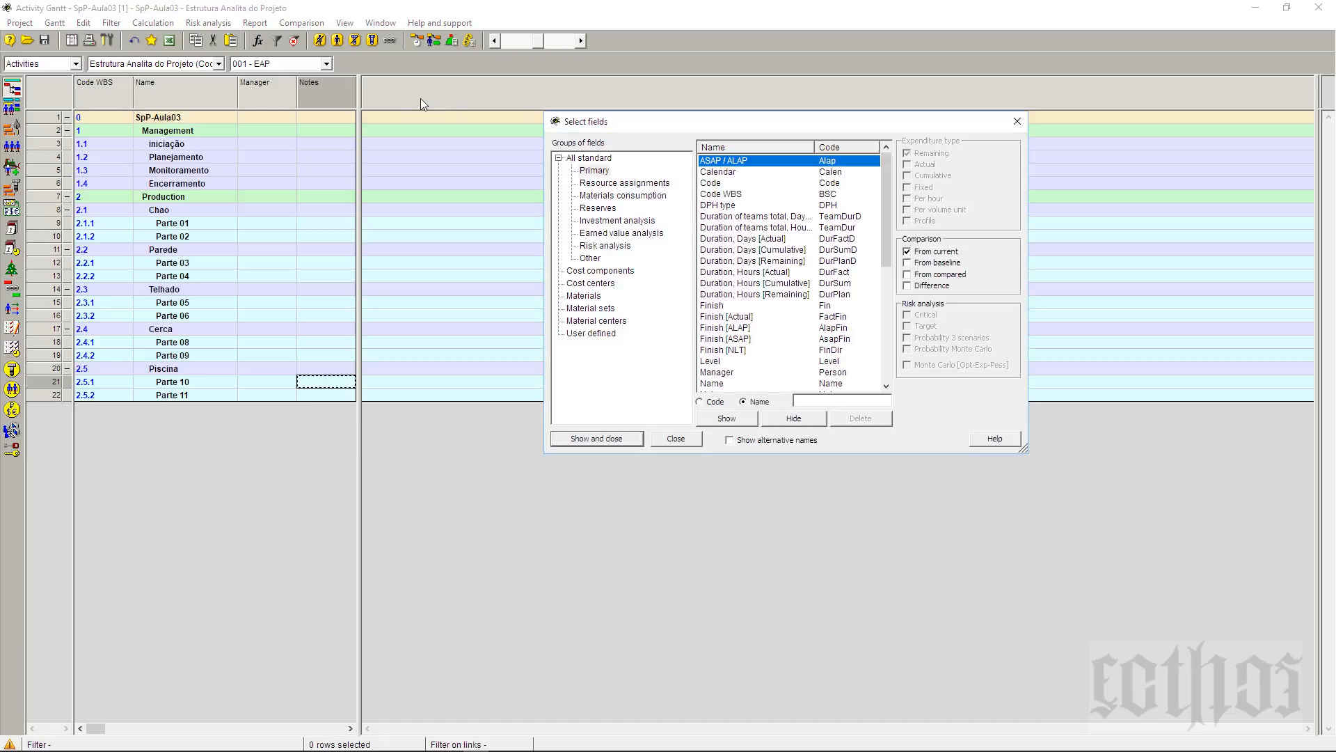
click(1016, 121)
- Create a text user field named NO1 with code cod001 in the empty pane after the Notes column
right_click(396, 95)
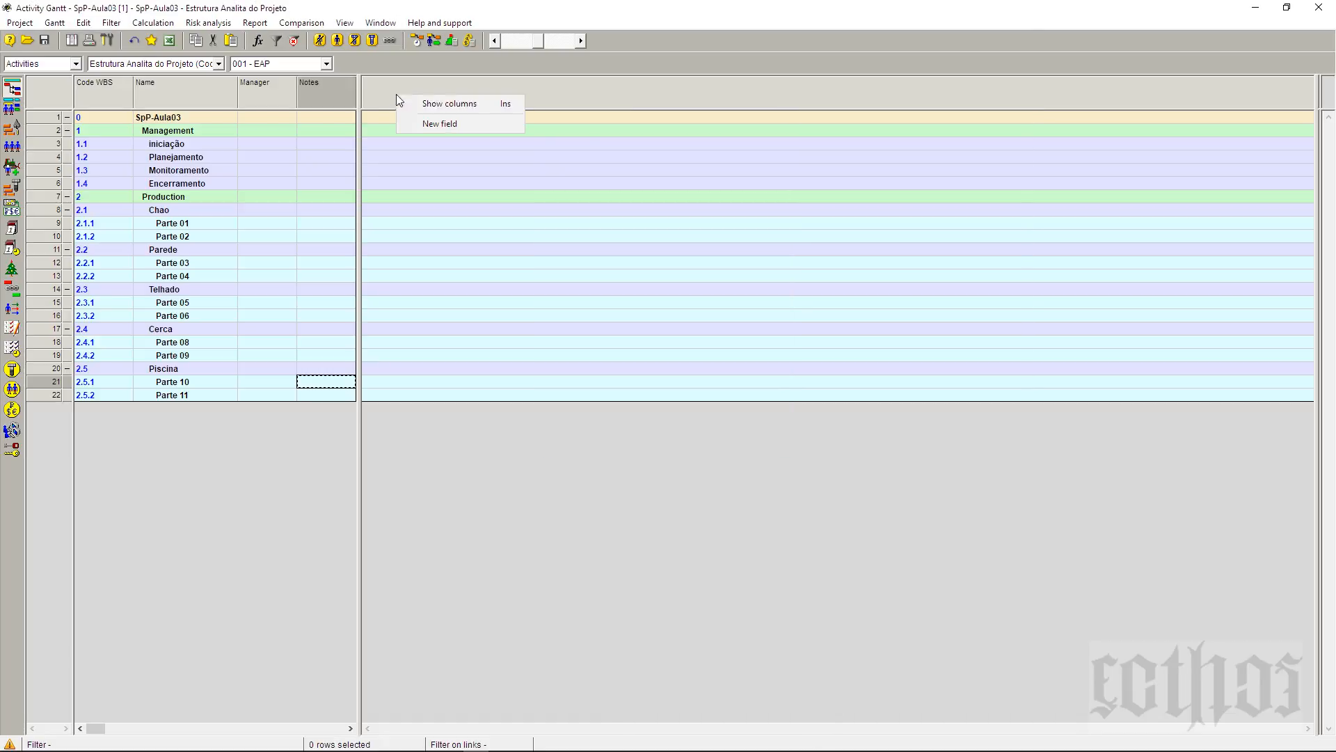
click(428, 128)
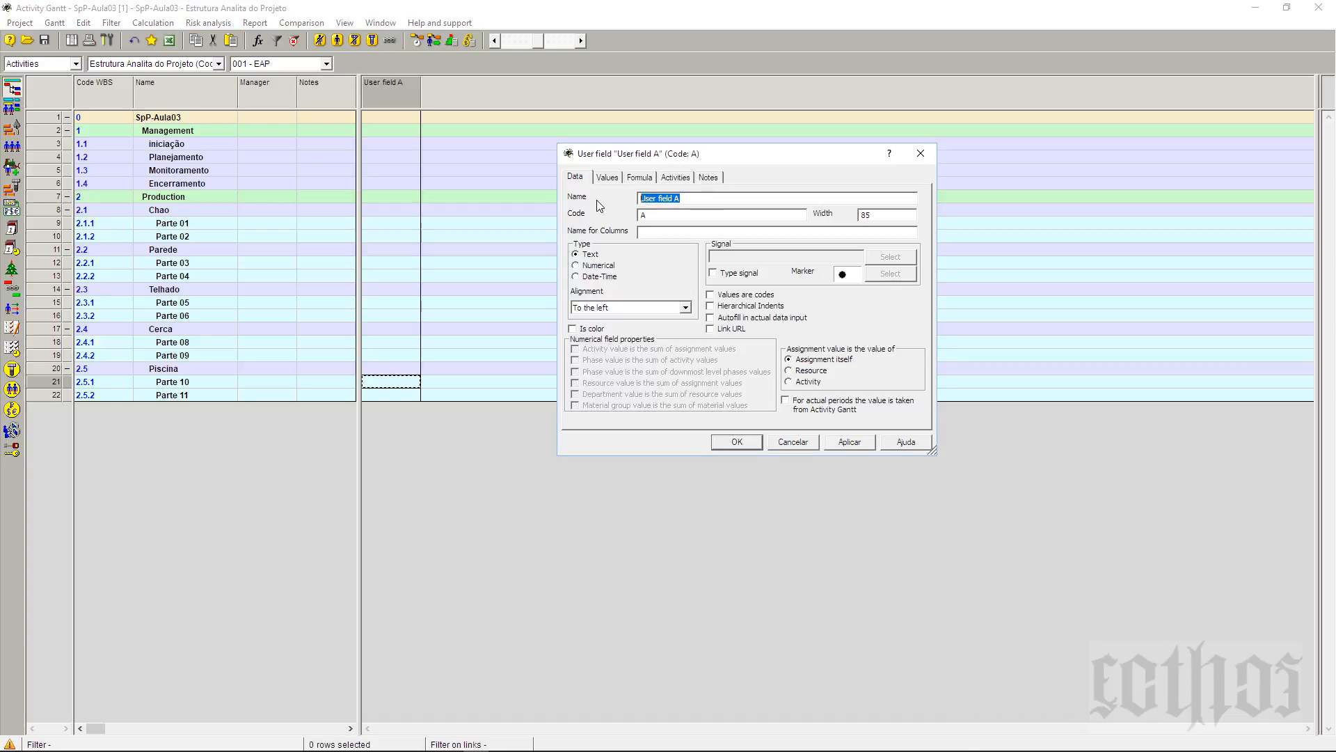
text(NO1)
double_click(665, 223)
text(cod001)
click(842, 444)
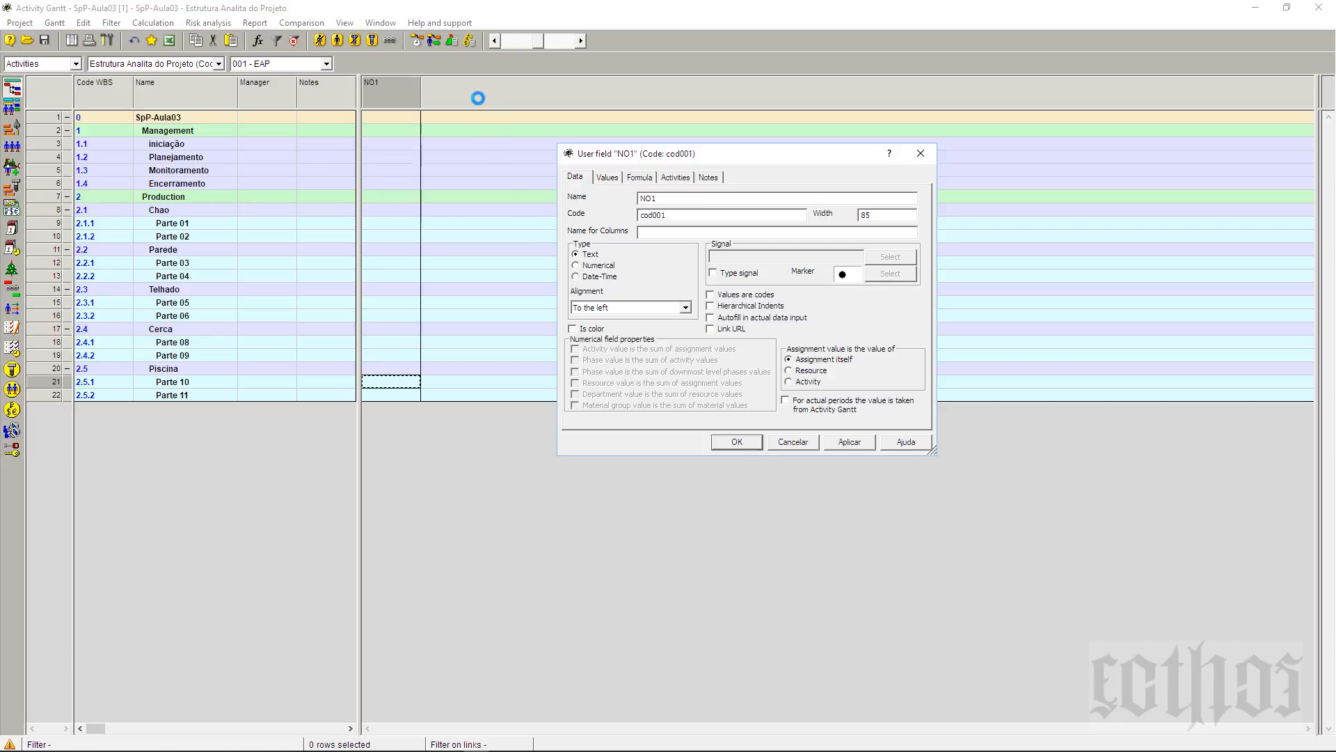
- Add user fields named NO2 and N)3 after the NO1 column, and extend the column pane over the calendar chart
click(502, 117)
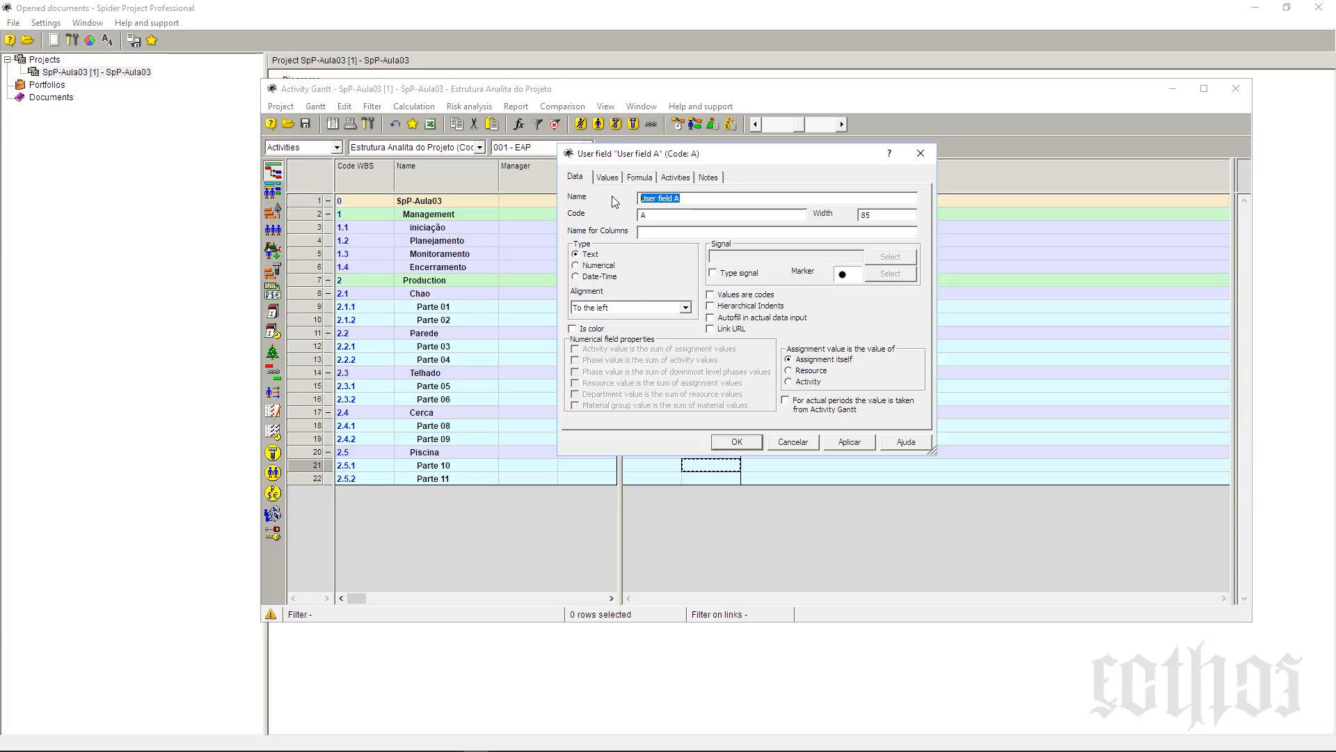
click(1012, 93)
double_click(1012, 94)
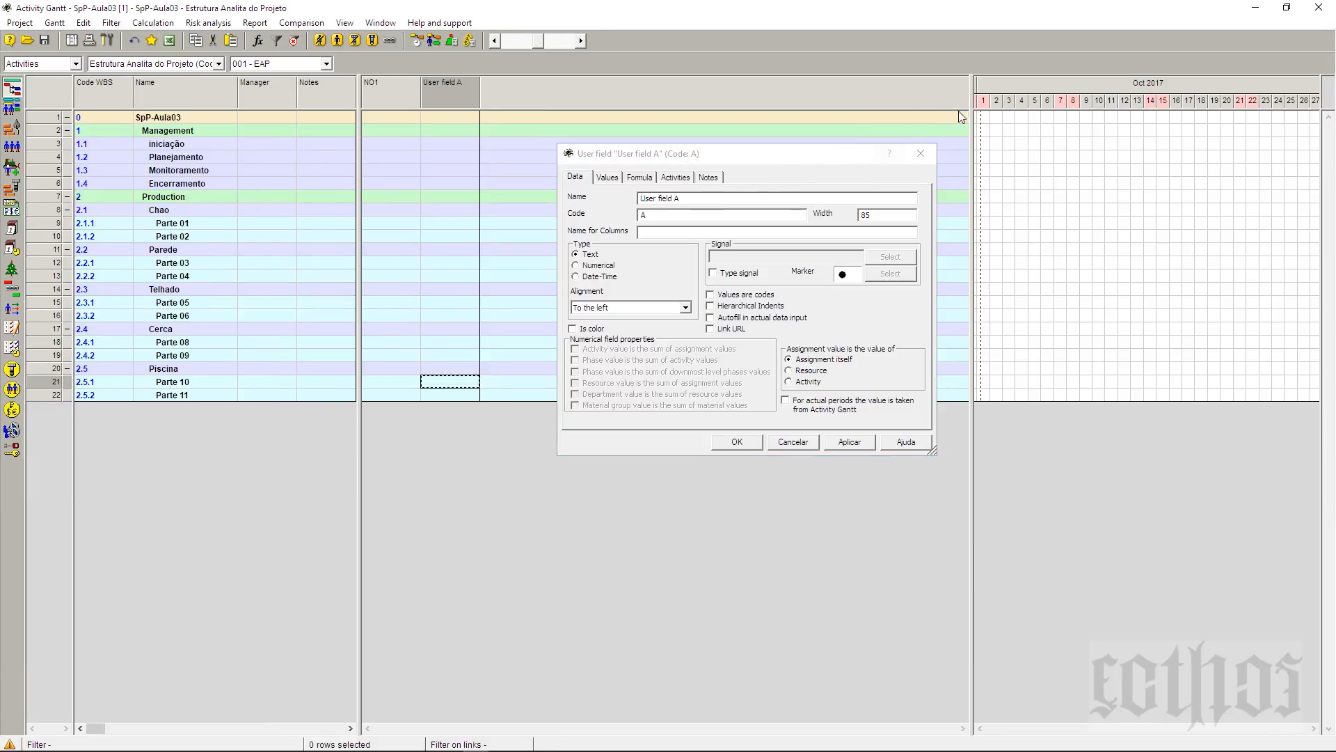
drag(973, 108, 1317, 108)
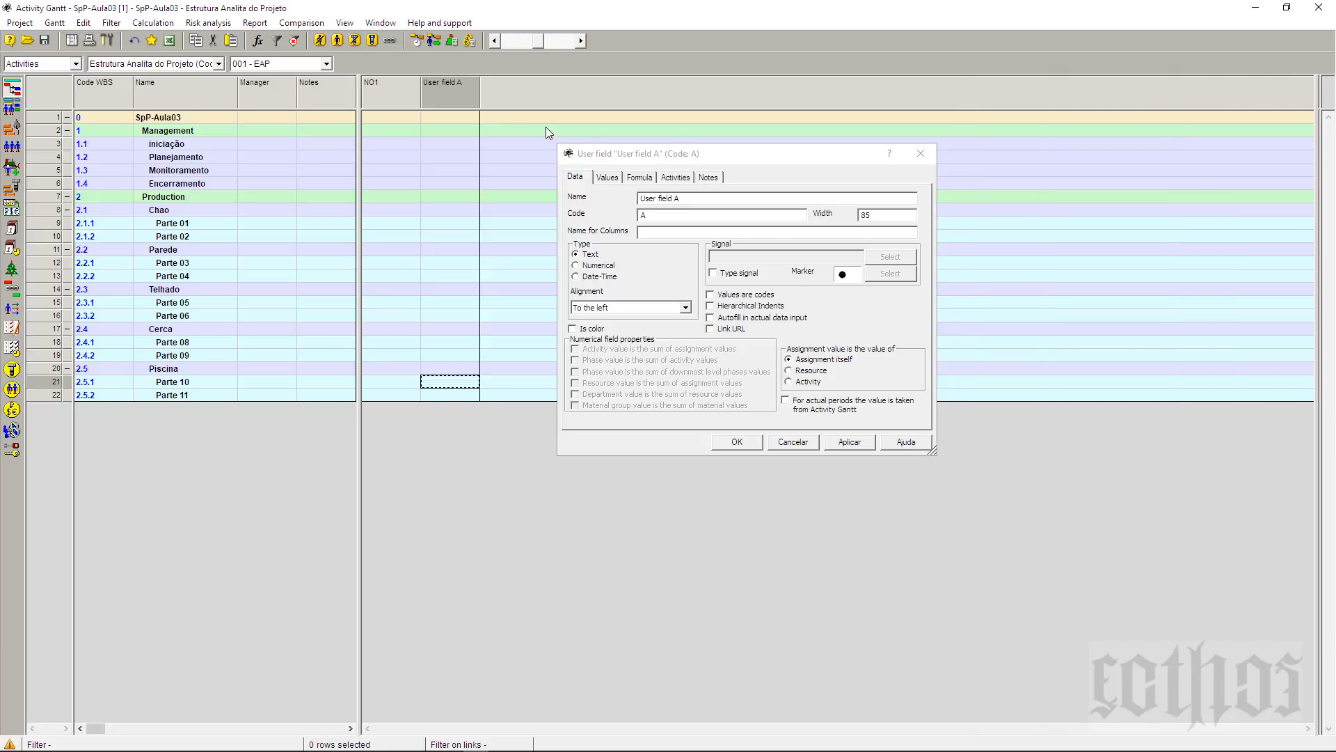
click(603, 202)
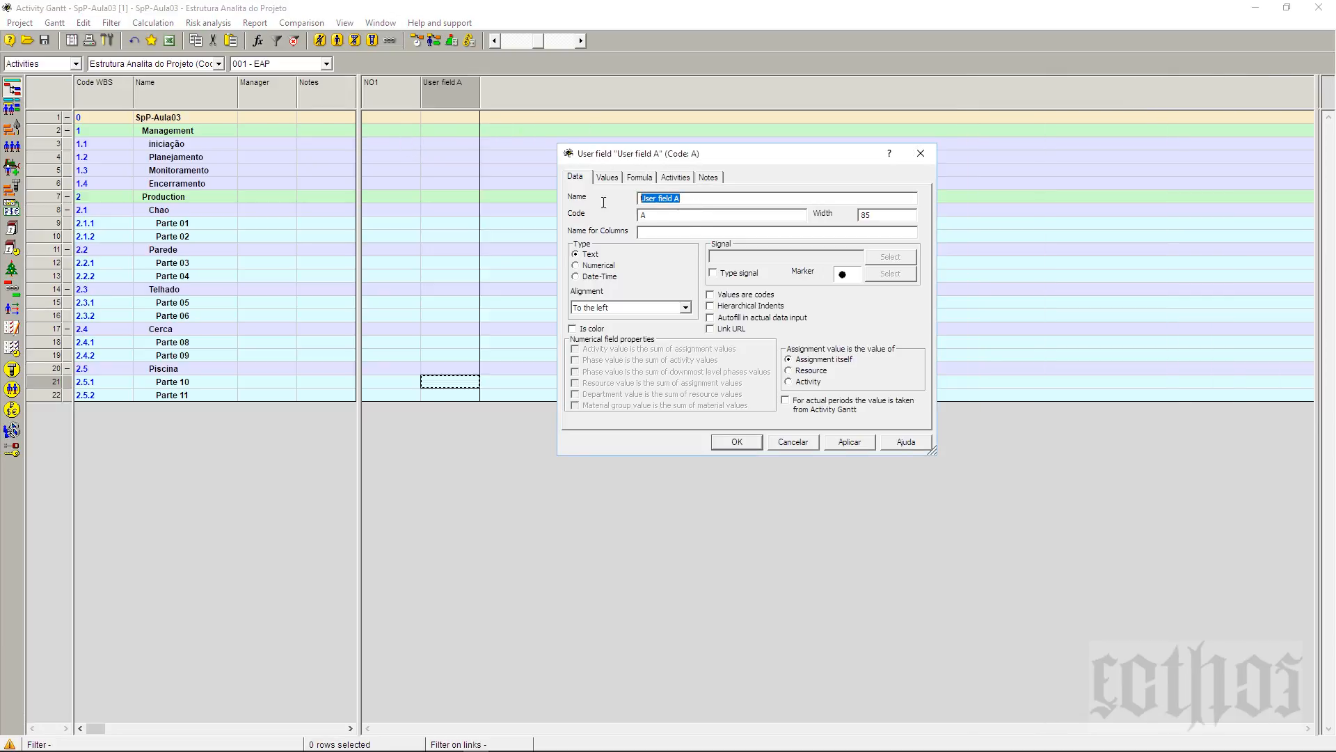
text(NO2)
click(739, 441)
text(N)3)
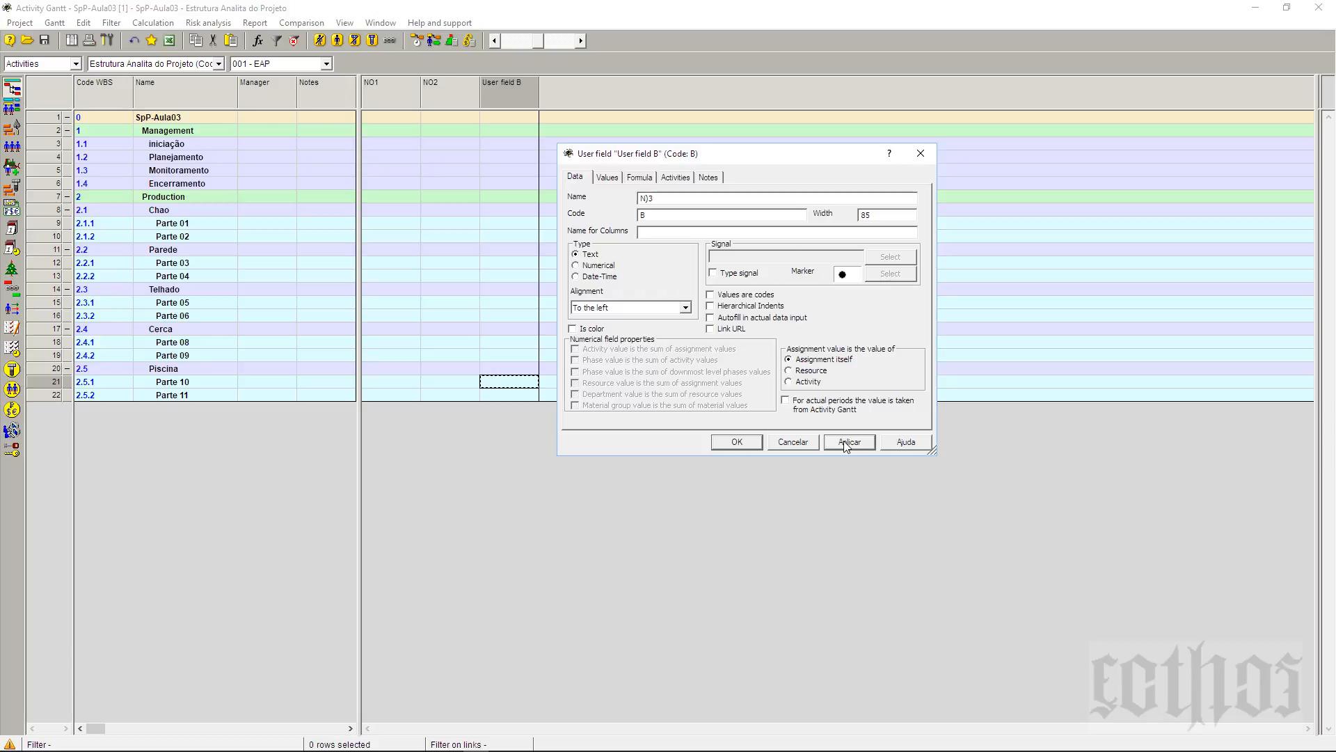
click(736, 445)
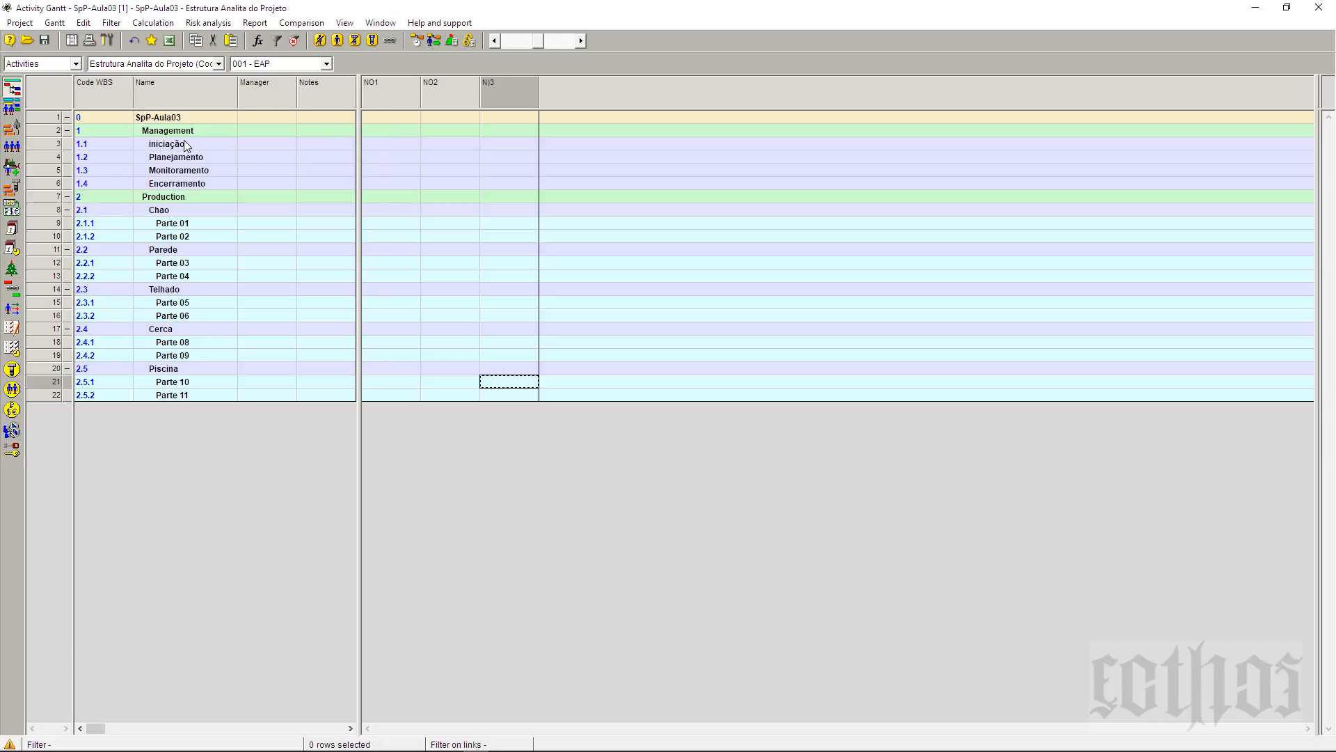
- Enter Predisencia in the NO1 cell of Parte 01 and slightly narrow the NO1 column
click(209, 230)
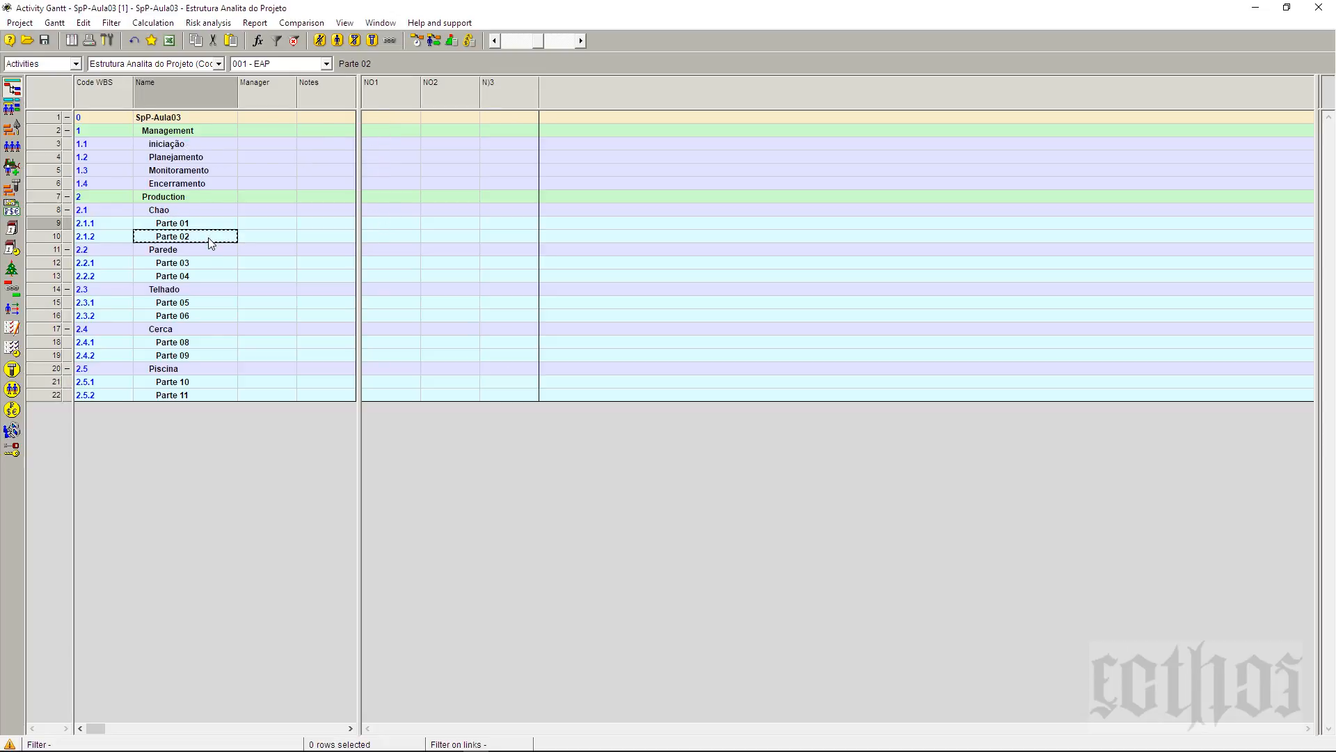
click(393, 224)
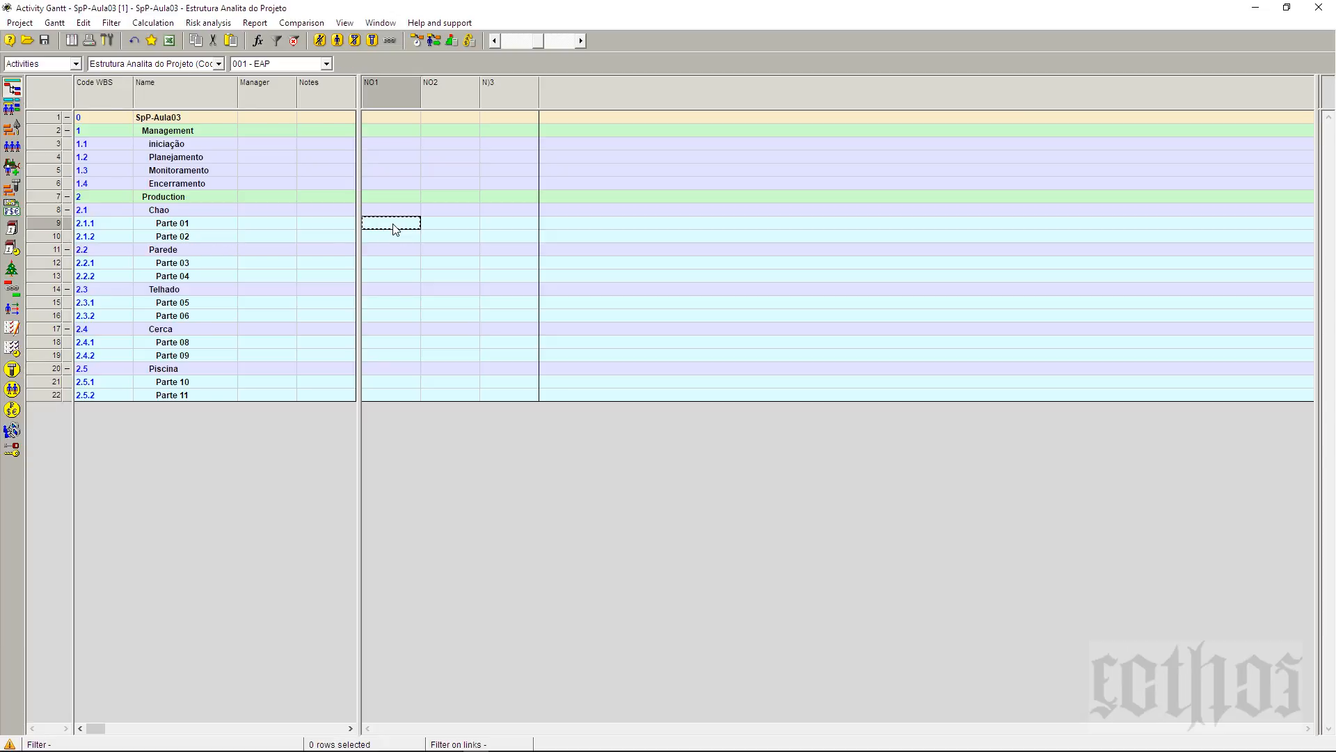
click(393, 224)
text(Predisencia)
click(392, 265)
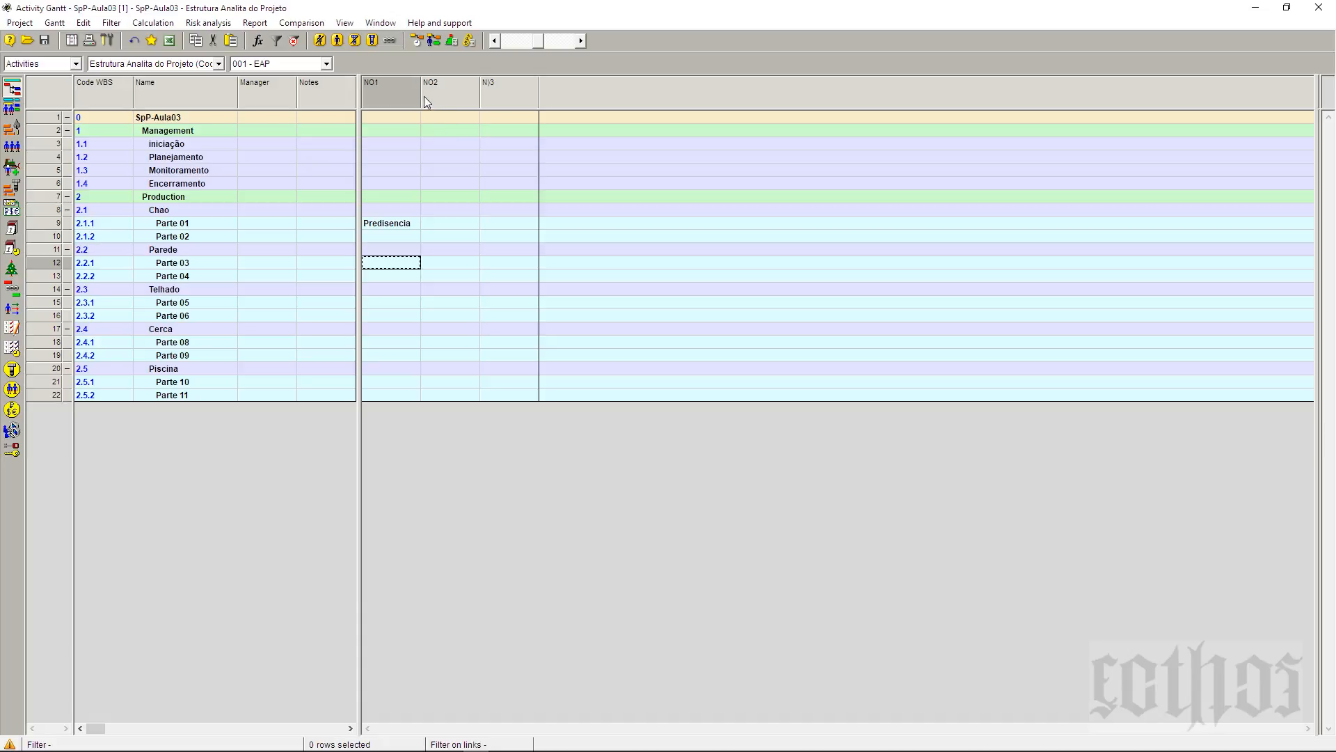
drag(422, 97, 419, 97)
- Correct the spelling of the NO1 value for Parte 01 to Presidencia
click(412, 225)
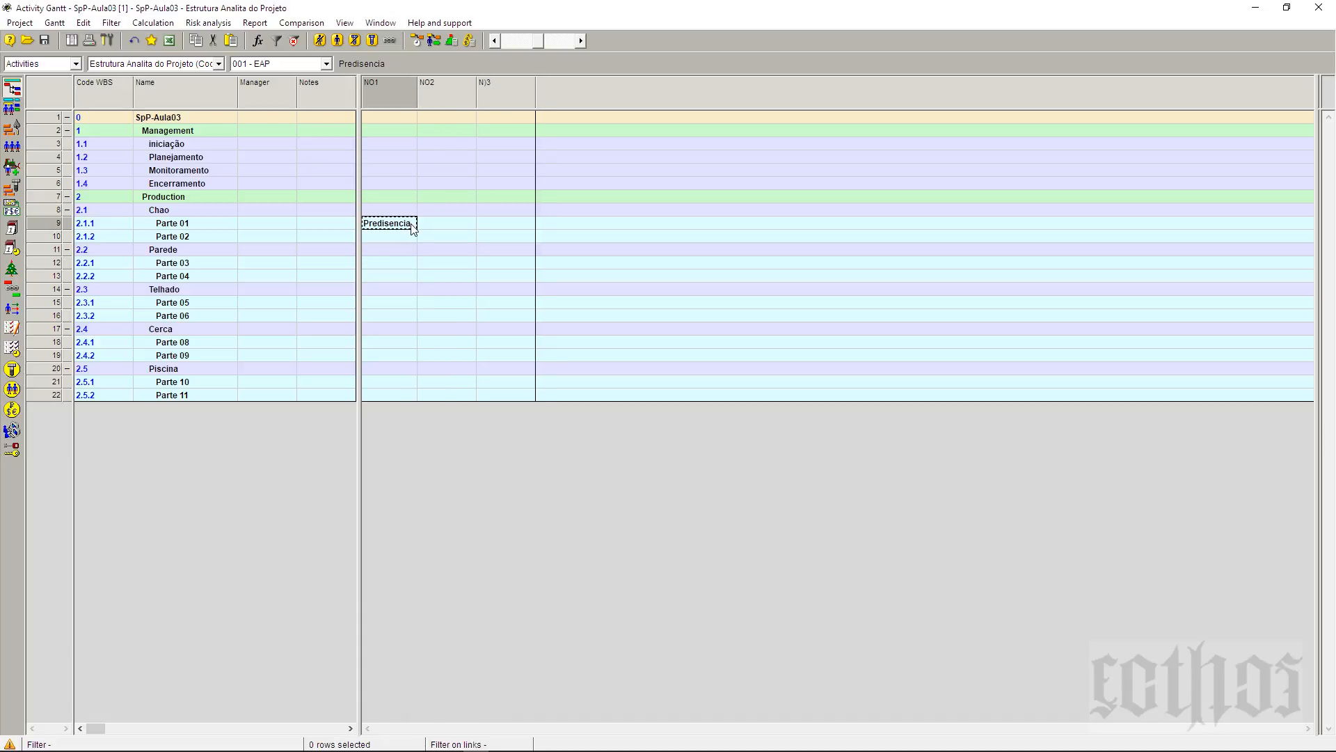
click(397, 226)
click(387, 228)
key(BackSpace)
key(BackSpace)
key(BackSpace)
text(sidencia)
key(Delete)
key(Delete)
key(Delete)
key(Delete)
key(Return)
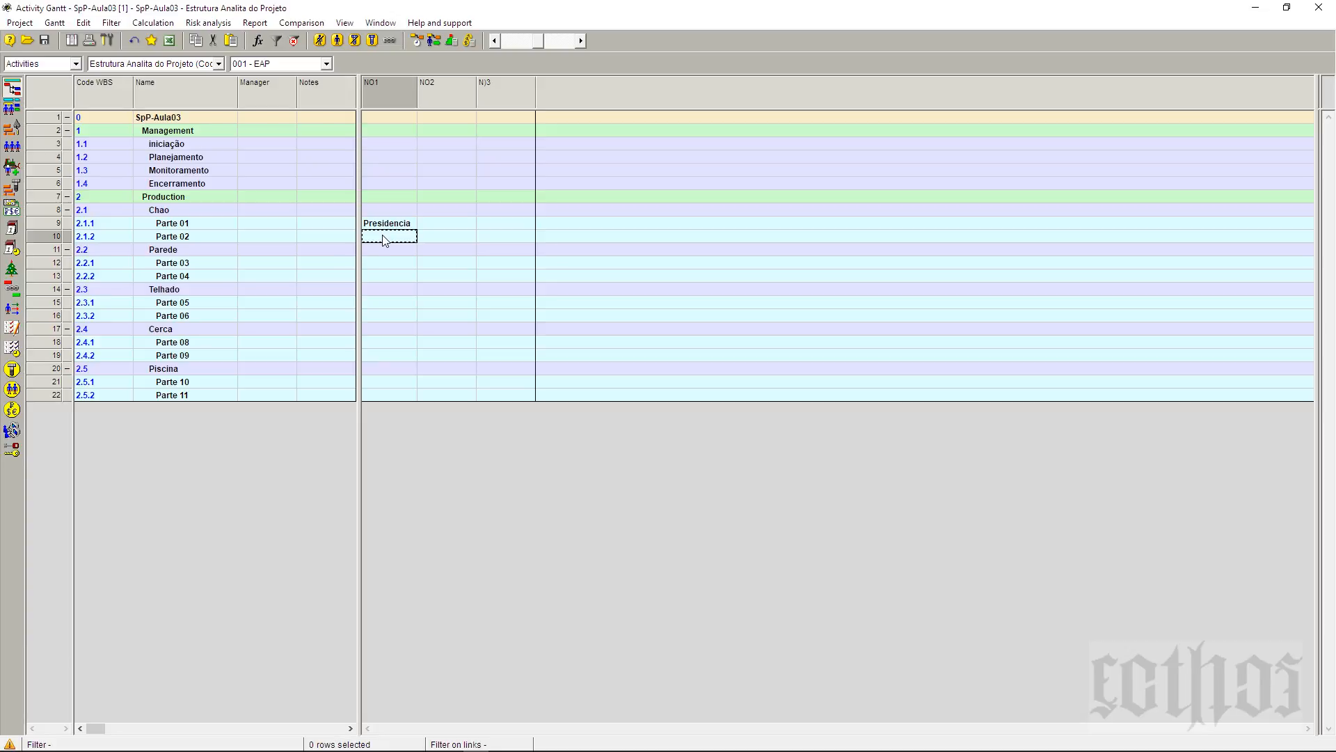
click(387, 226)
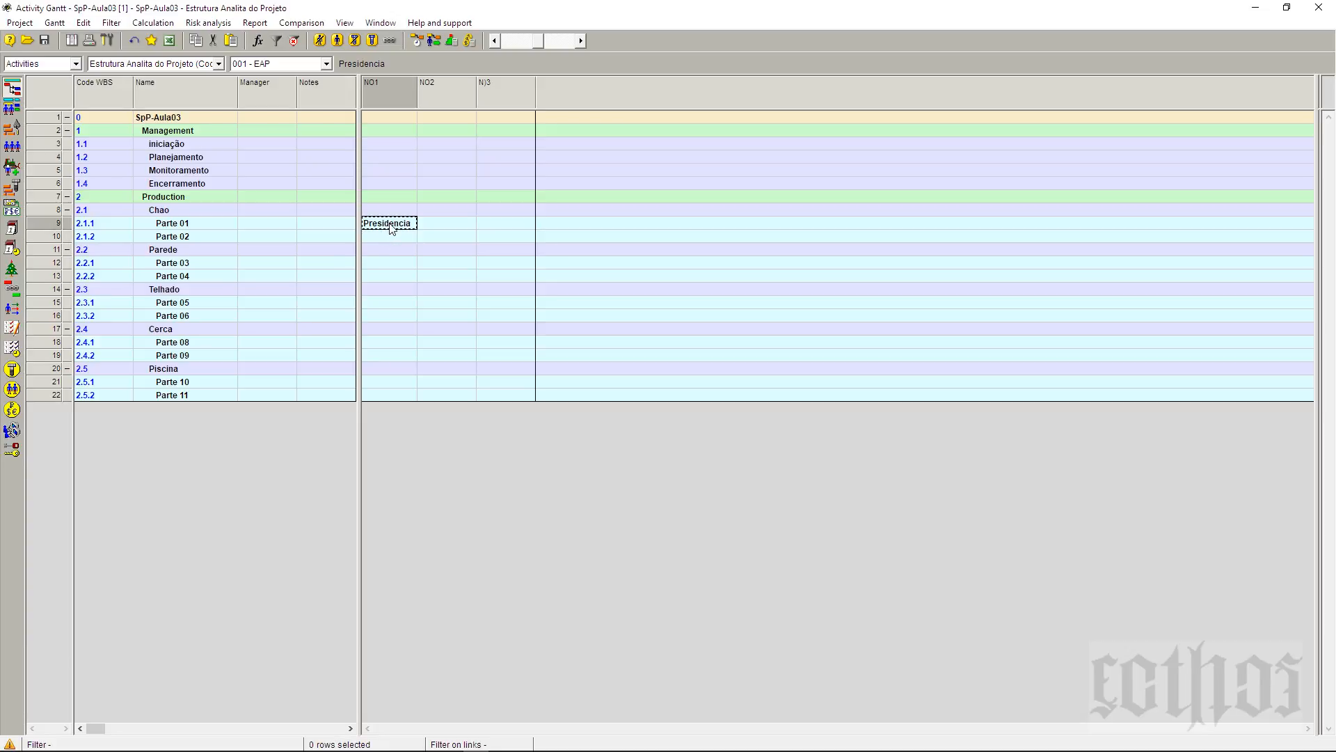
click(393, 236)
click(398, 262)
click(398, 274)
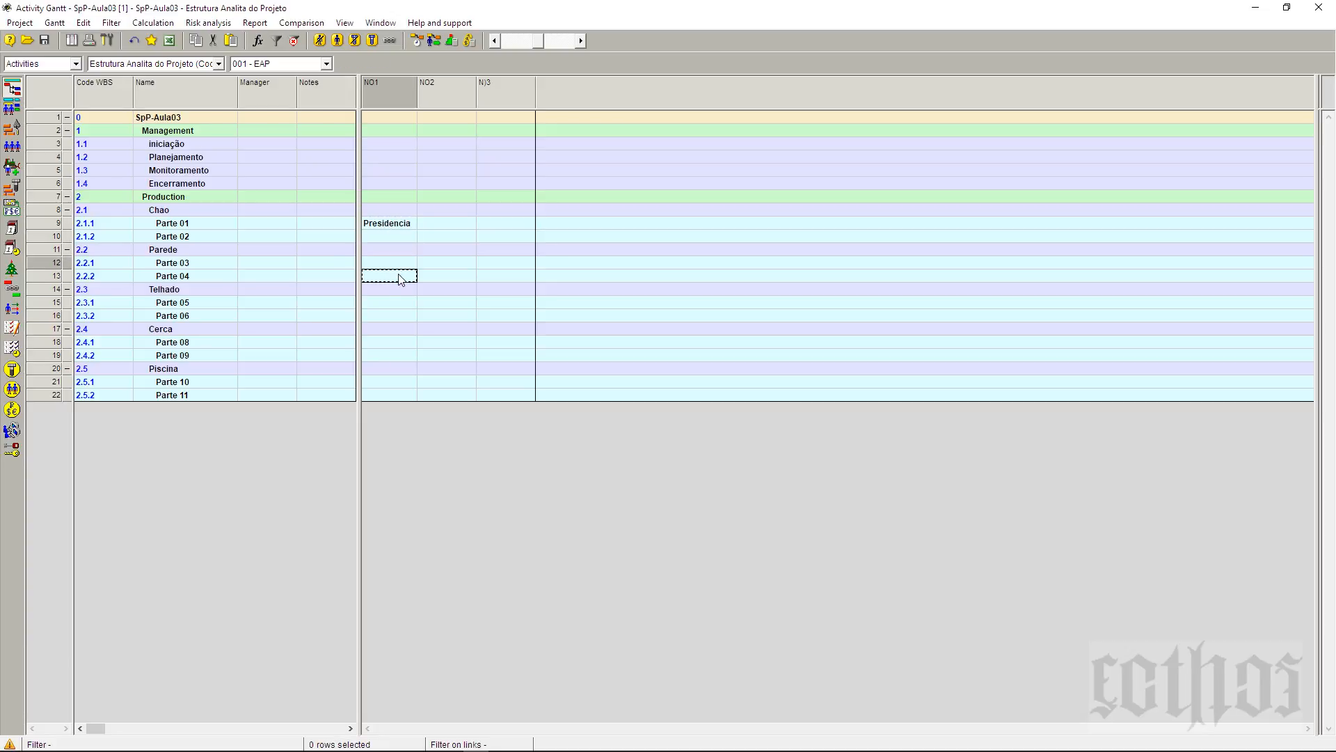
click(401, 236)
right_click(399, 236)
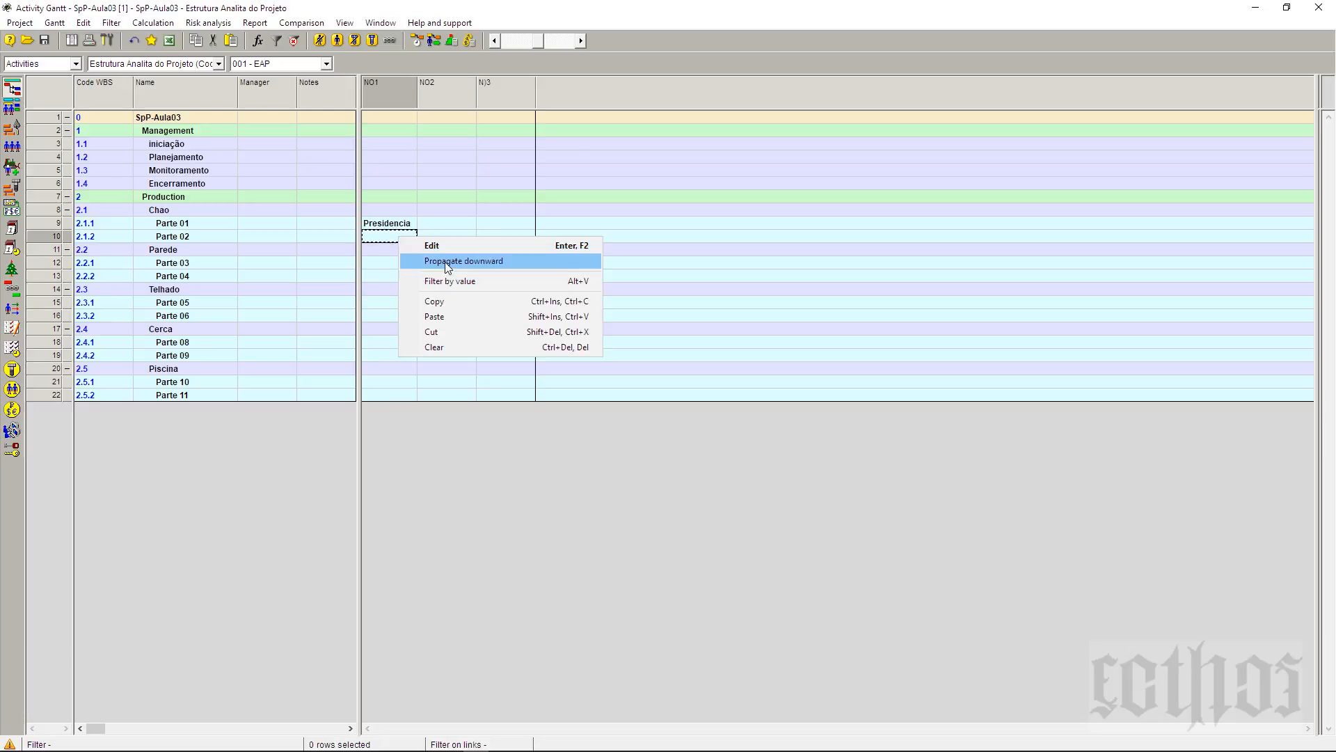
click(447, 279)
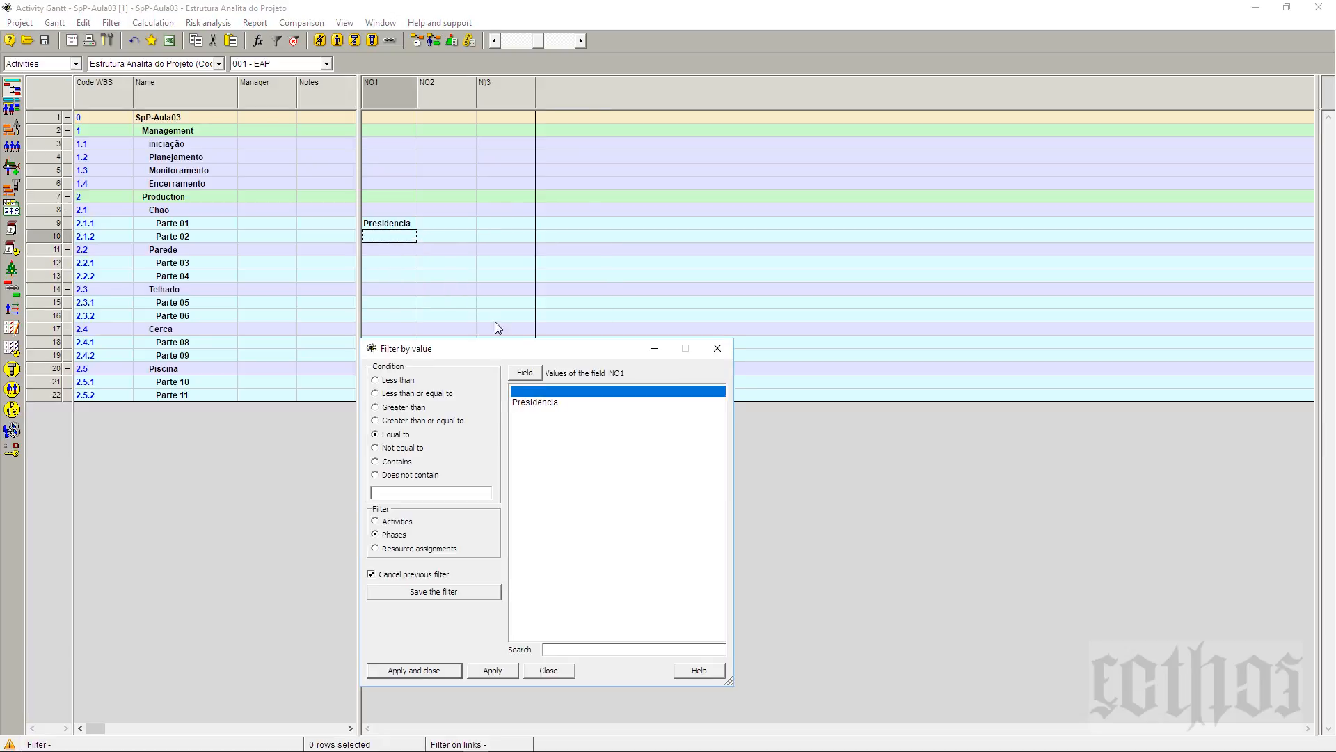
click(717, 348)
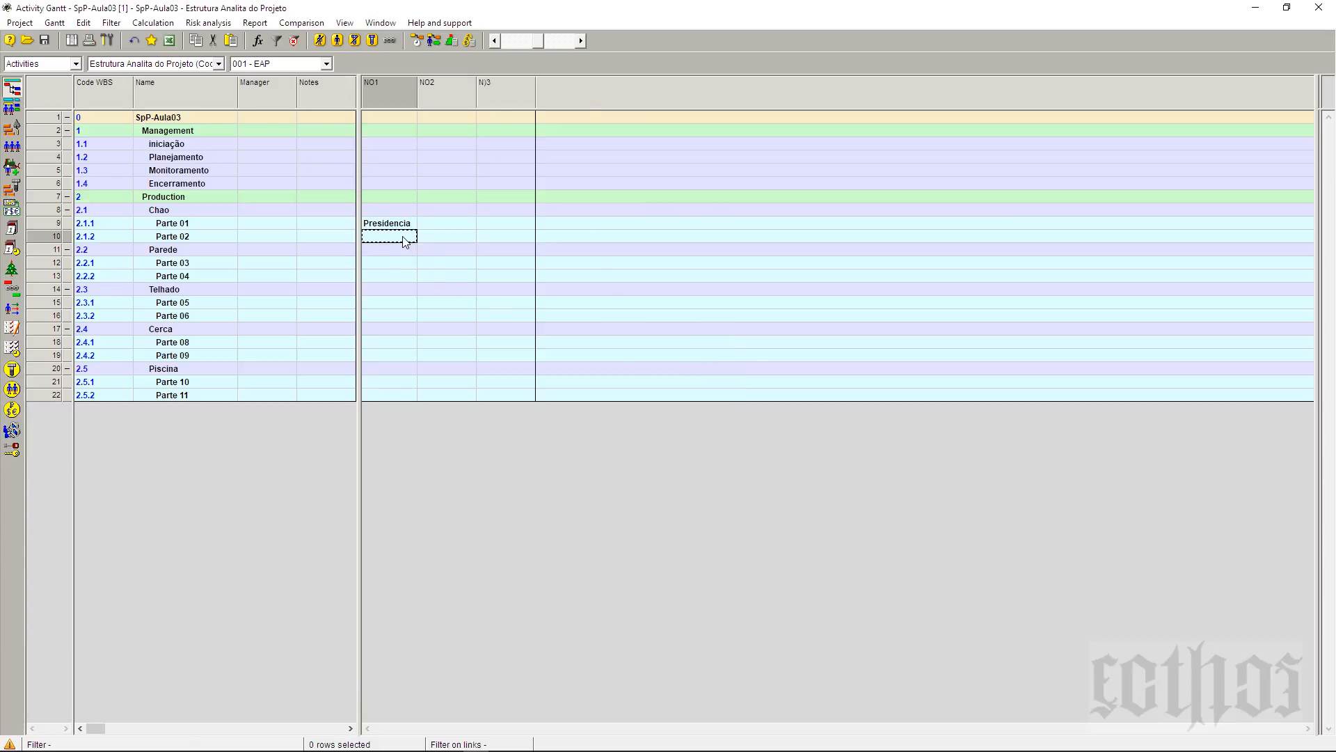
- Fill the NO1 cells of the remaining parts, Parte 02 through Parte 11, with Presidencia
click(408, 263)
click(408, 276)
click(408, 302)
click(407, 315)
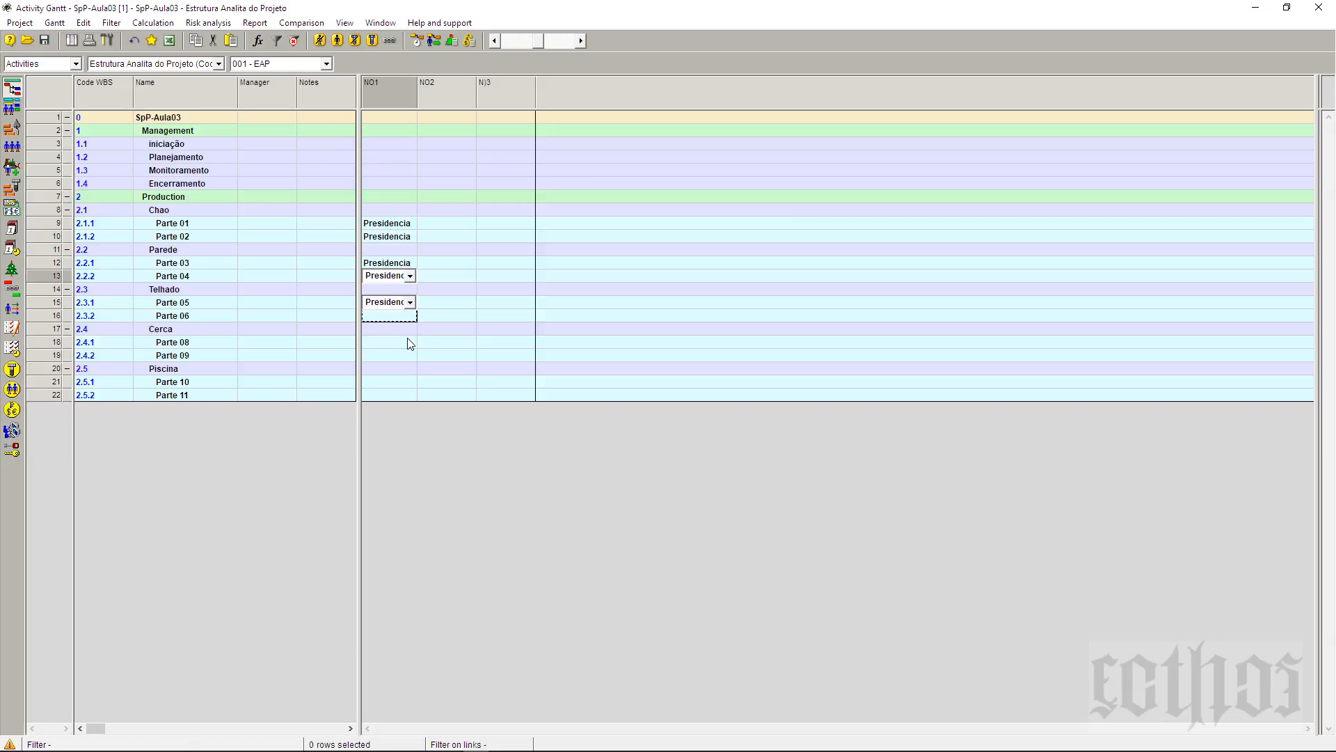
click(408, 342)
click(408, 354)
click(409, 381)
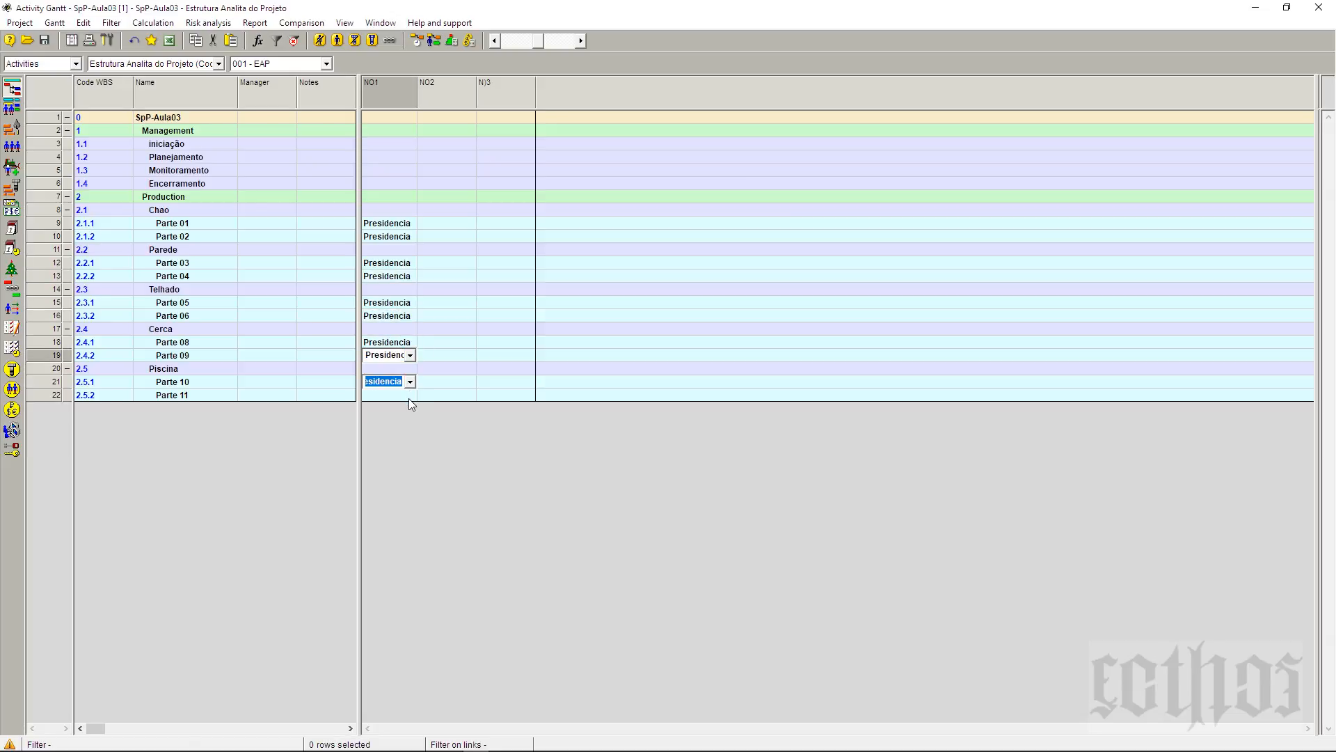
click(408, 394)
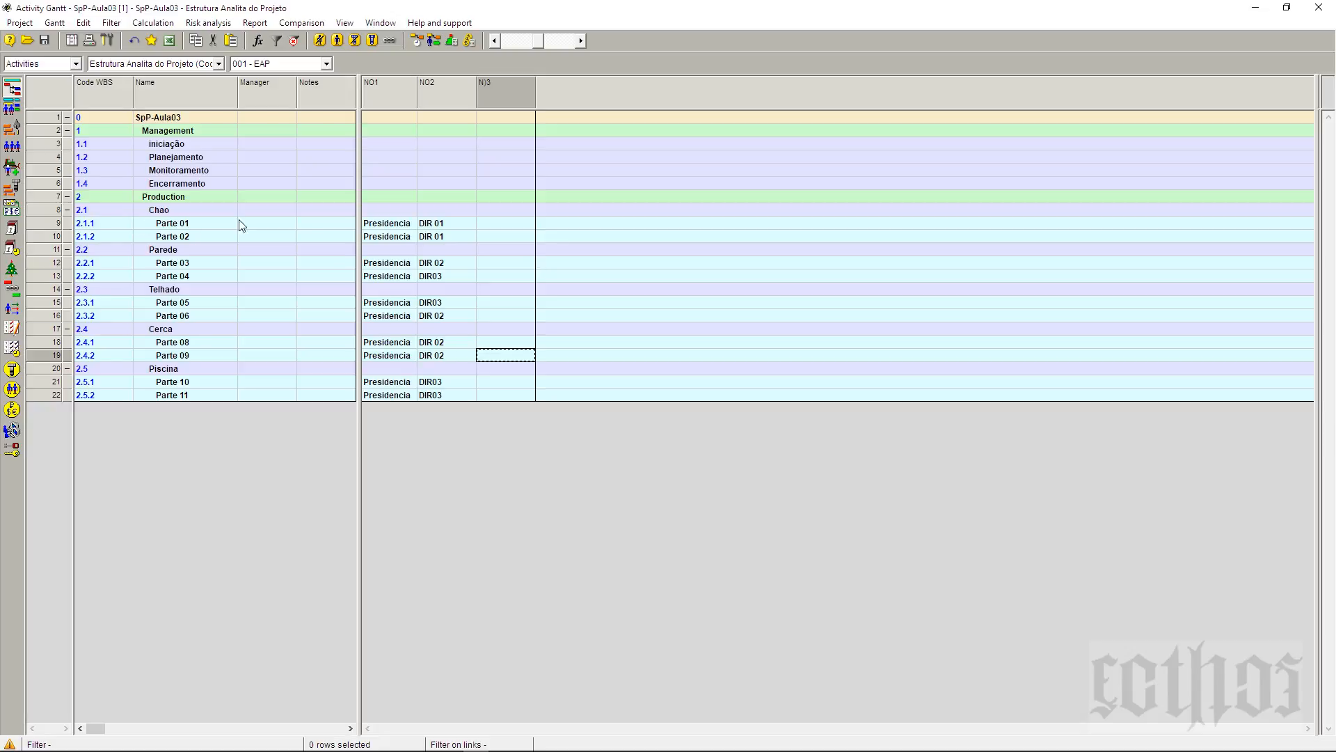
- Enter SET01 in the N)3 cell of Parte 01
click(510, 224)
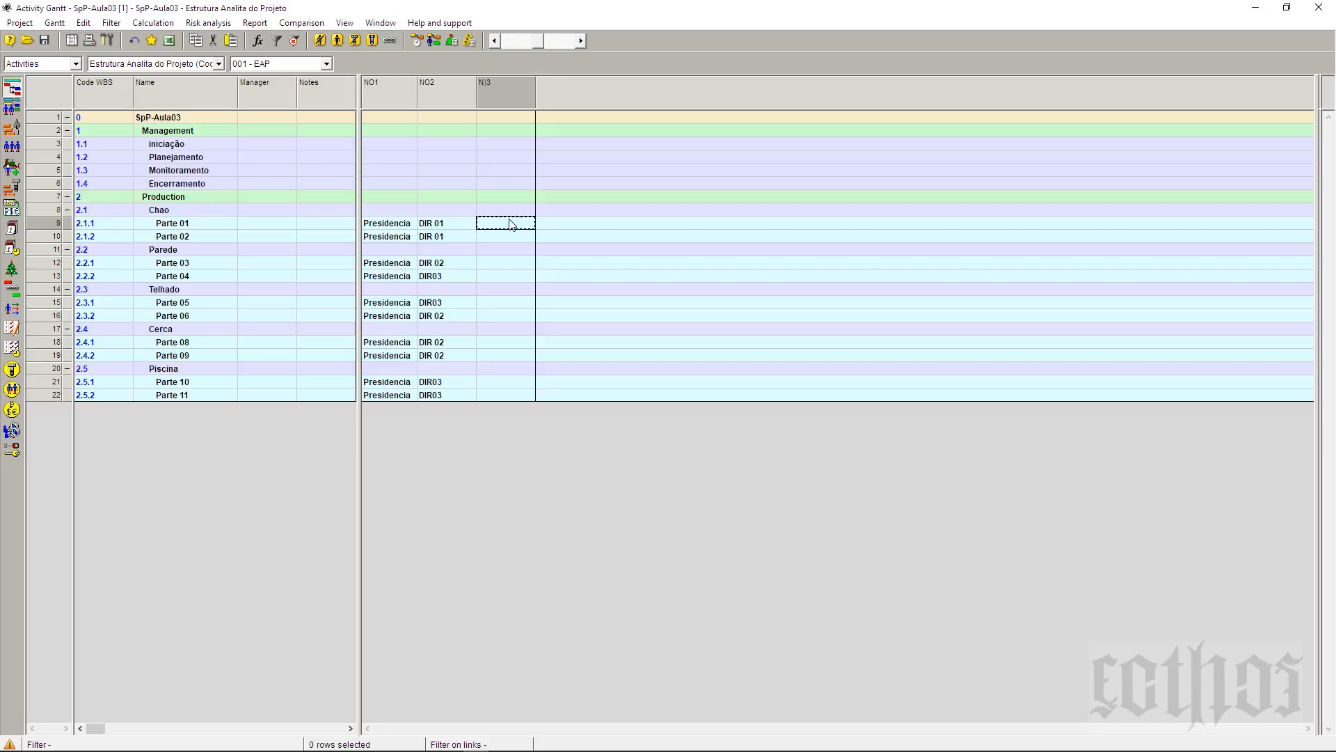
text(SET01)
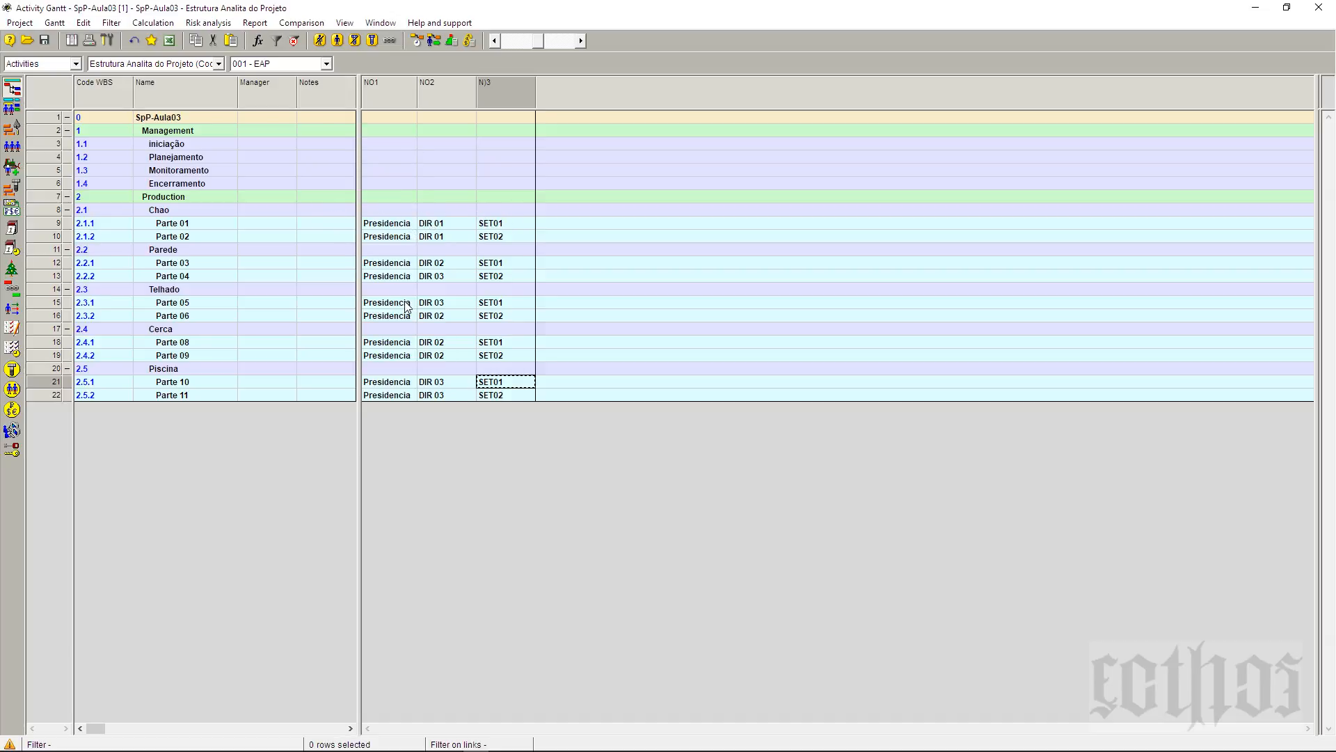
- Examine which Management and part rows have organizational field values, highlighting iniciação through Encerramento and Parte 01 through Parte 11
click(200, 146)
click(205, 181)
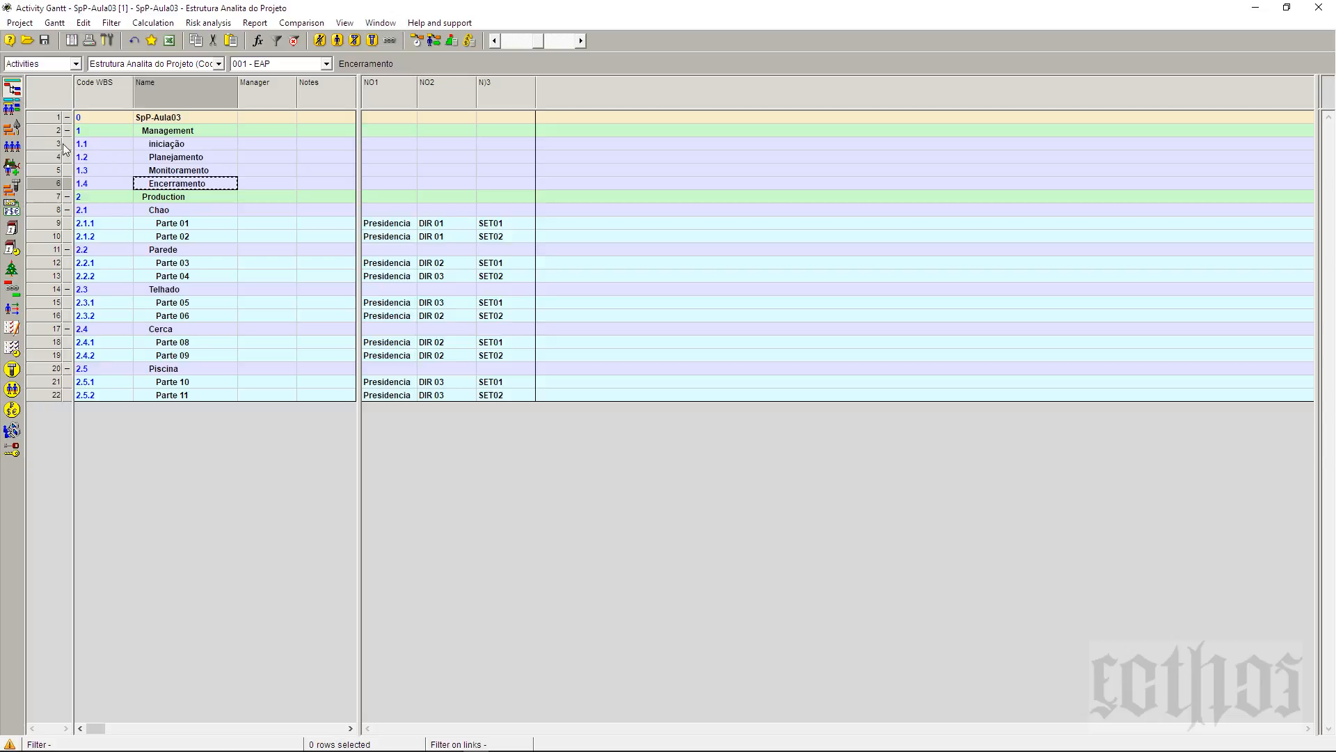
click(48, 142)
shift+click(50, 184)
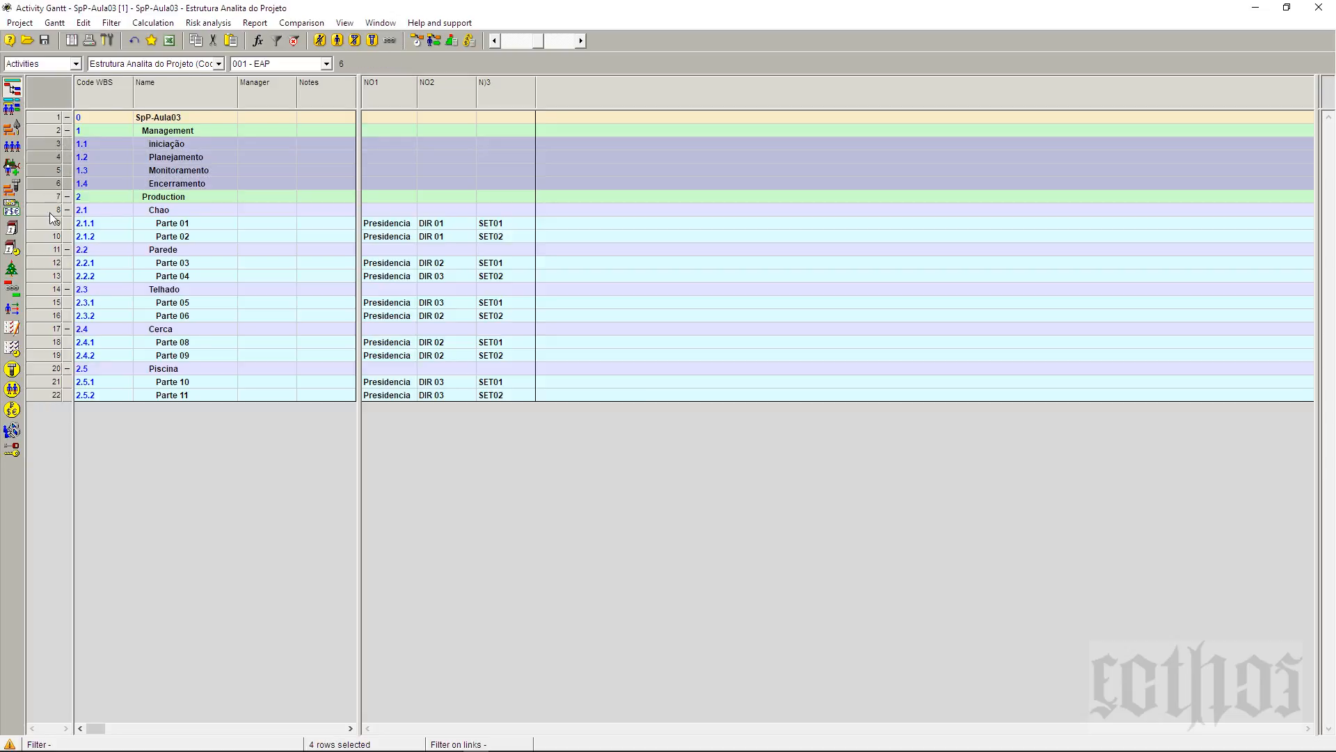
drag(50, 227, 51, 238)
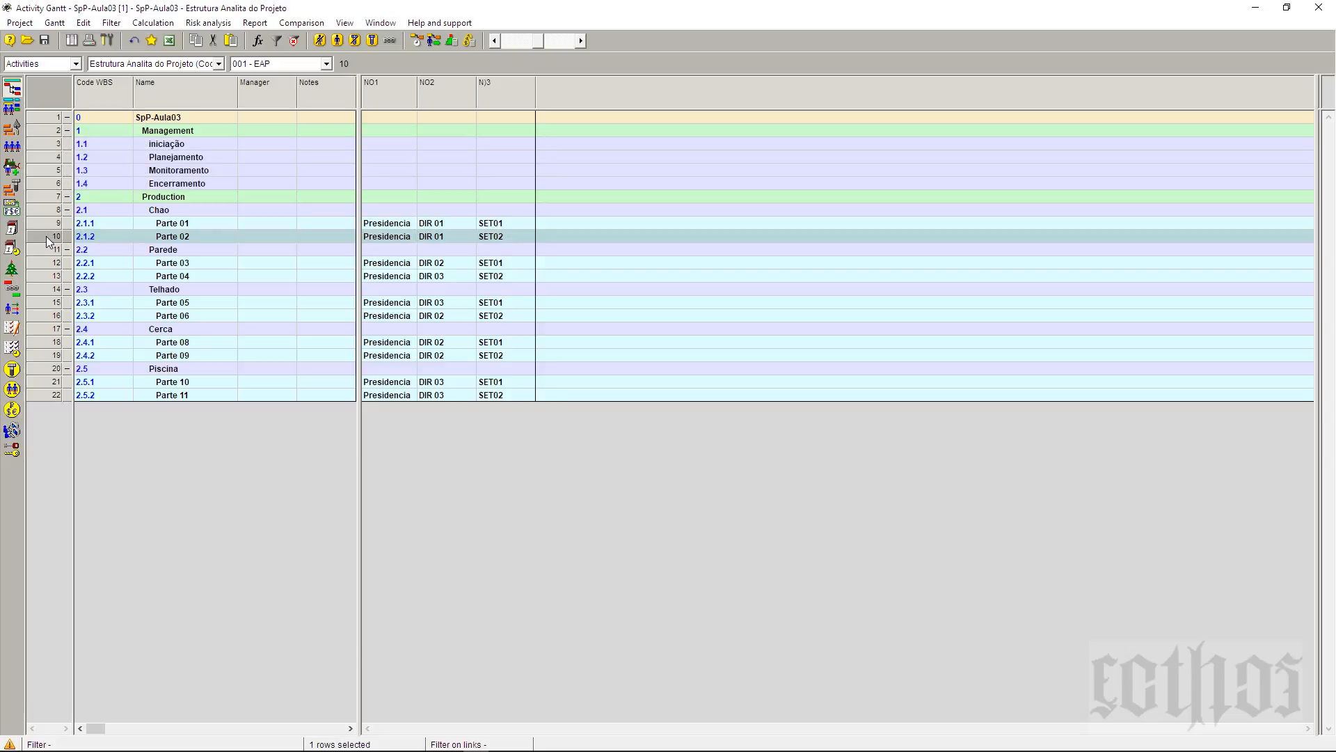
click(42, 148)
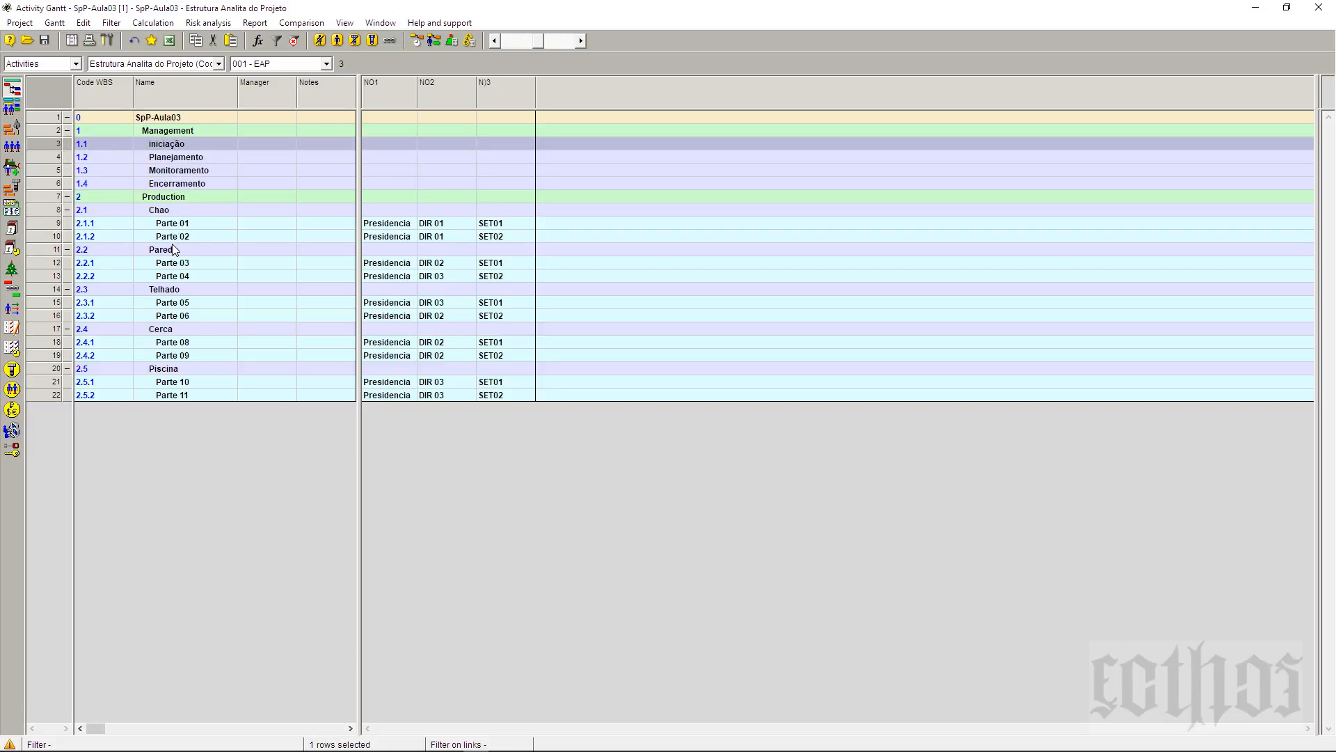
drag(44, 263, 44, 276)
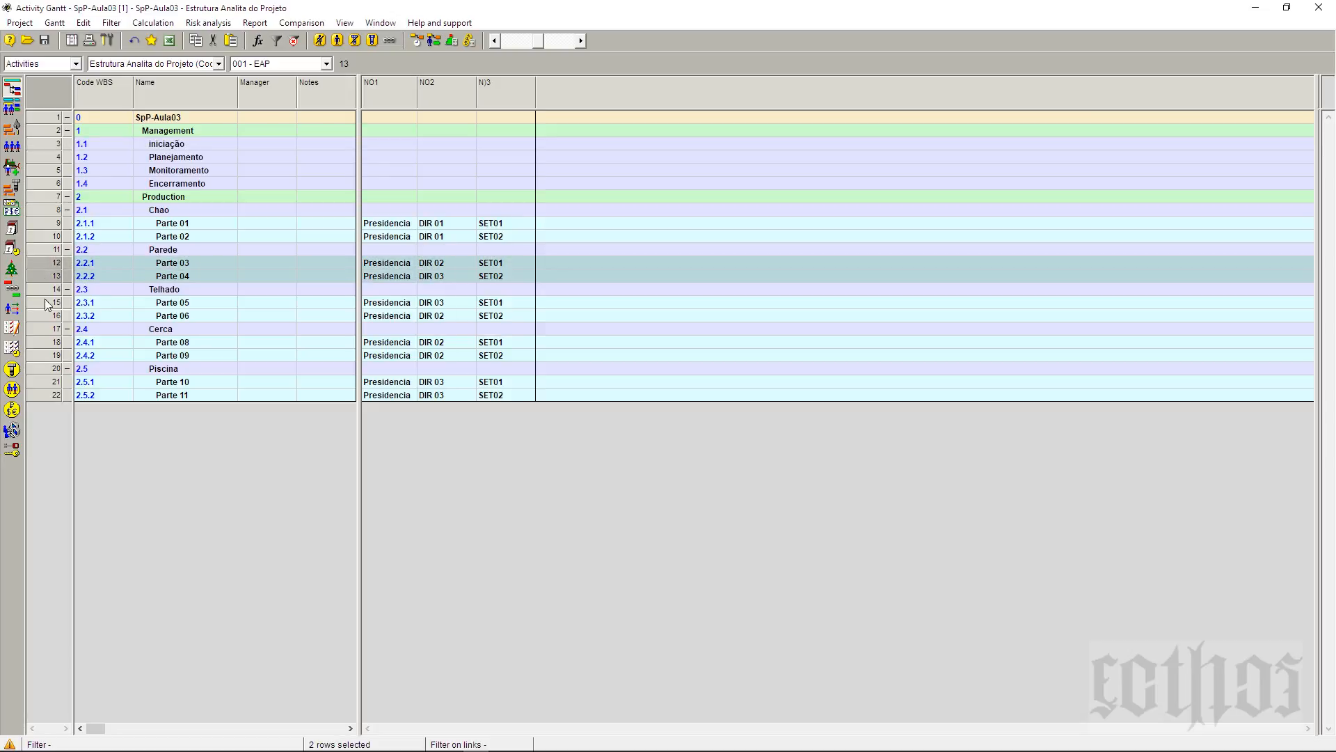
shift+click(44, 395)
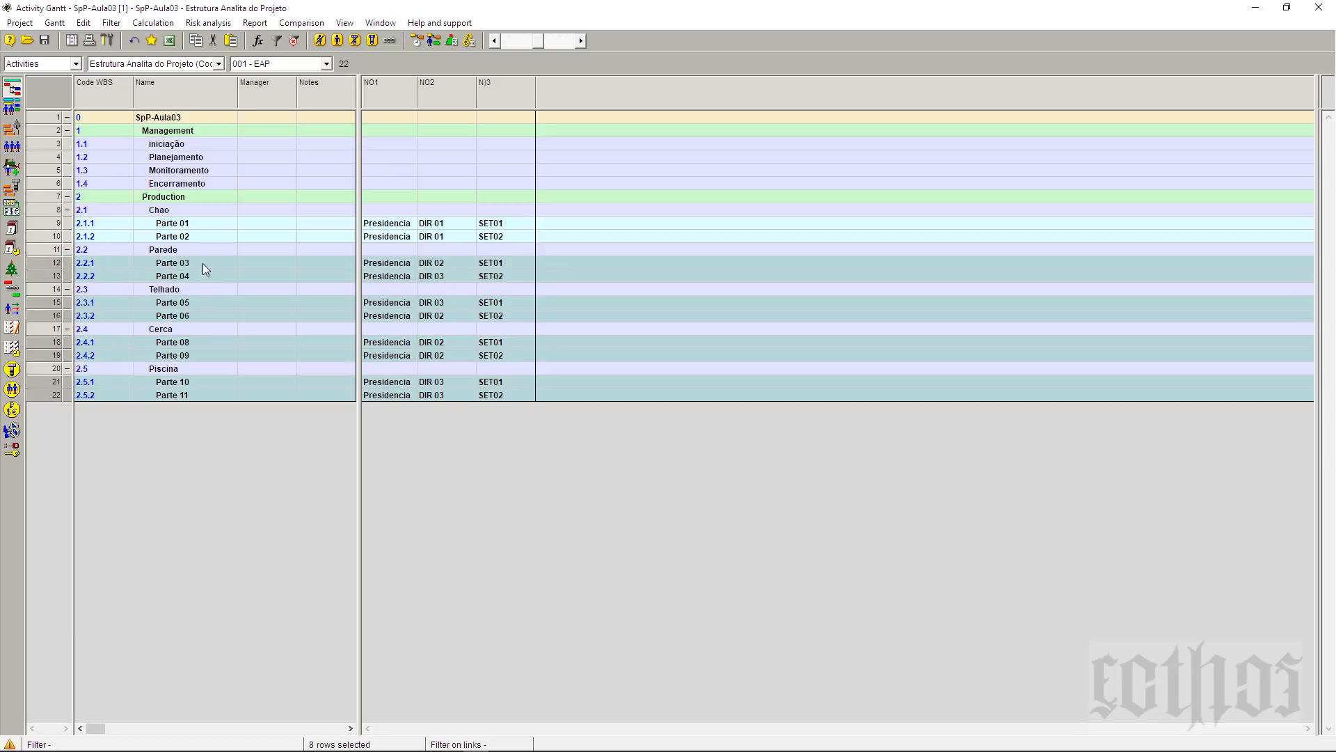
drag(43, 223, 44, 237)
shift+click(44, 394)
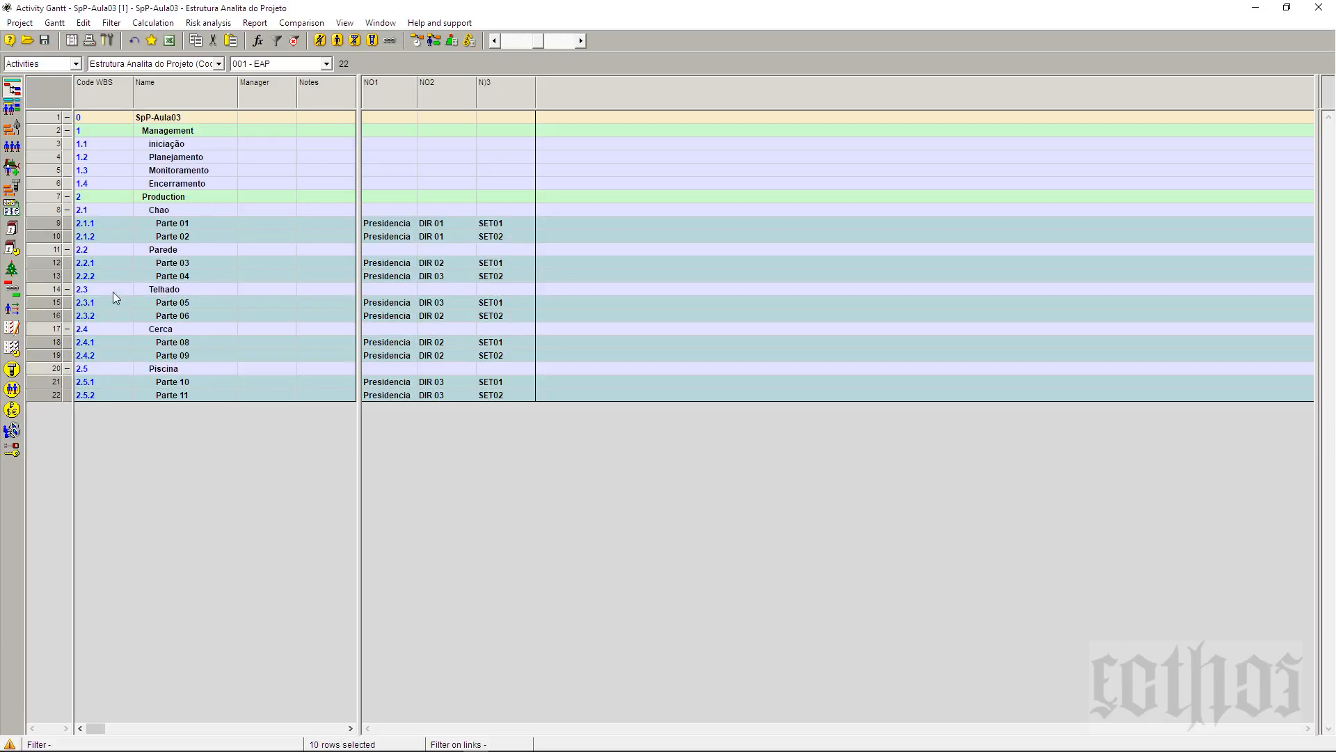
drag(42, 178, 47, 143)
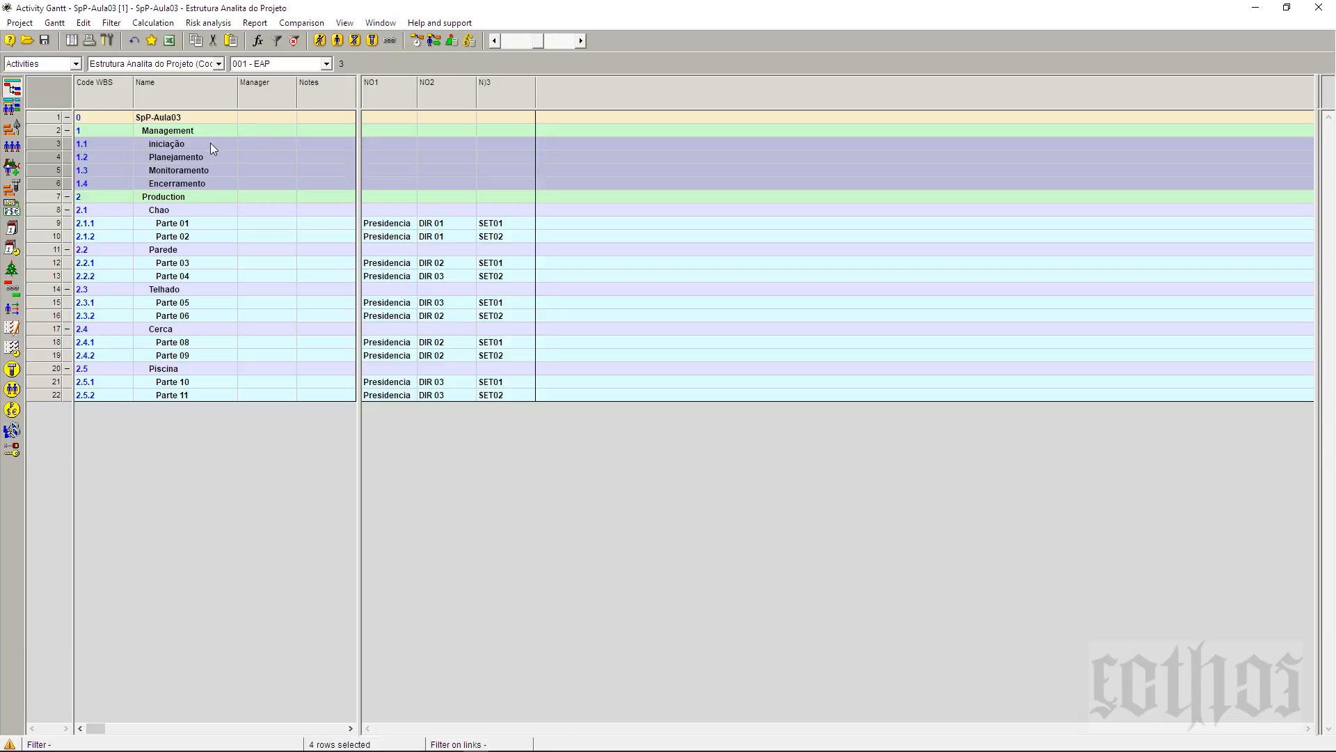
- Copy Presidencia from the NO1 cells of Parte 01 and Parte 02 into the four Management items, iniciação through Encerramento
click(459, 236)
click(411, 224)
shift+click(407, 242)
key(ctrl+c)
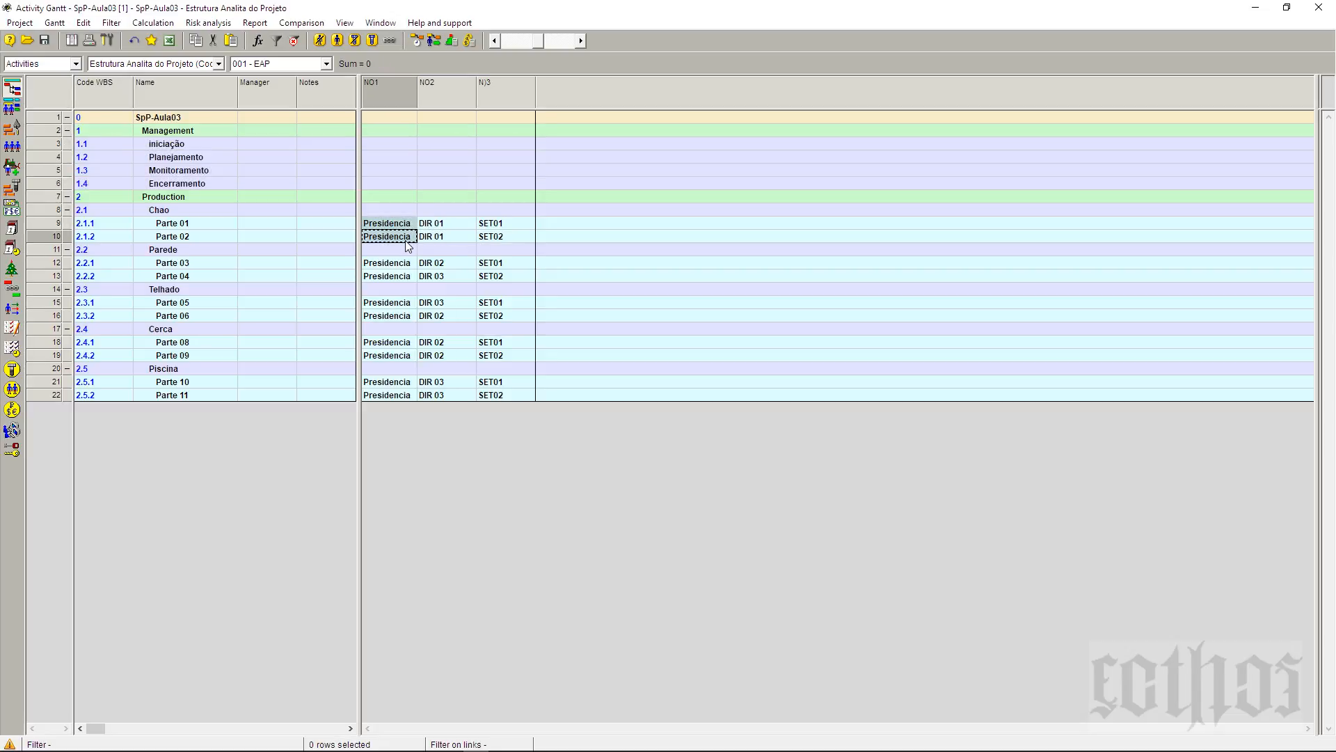
click(401, 144)
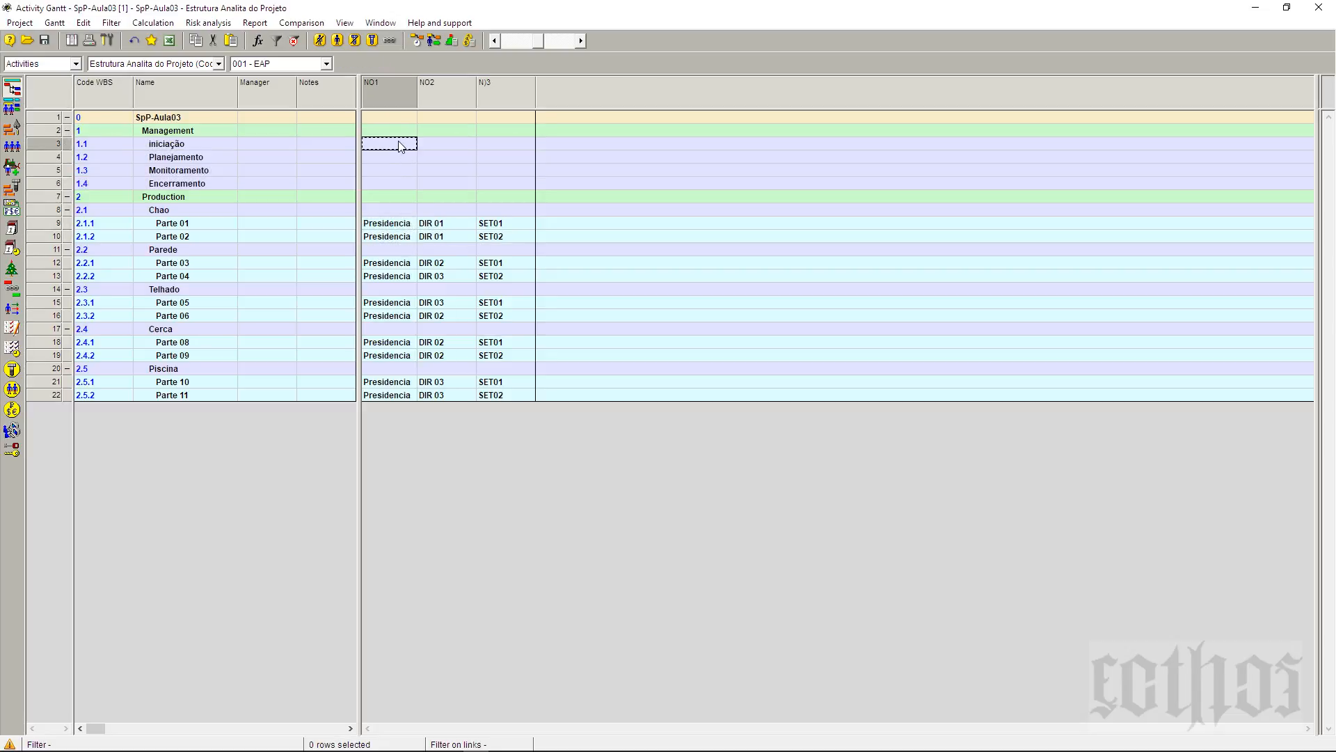
key(ctrl+v)
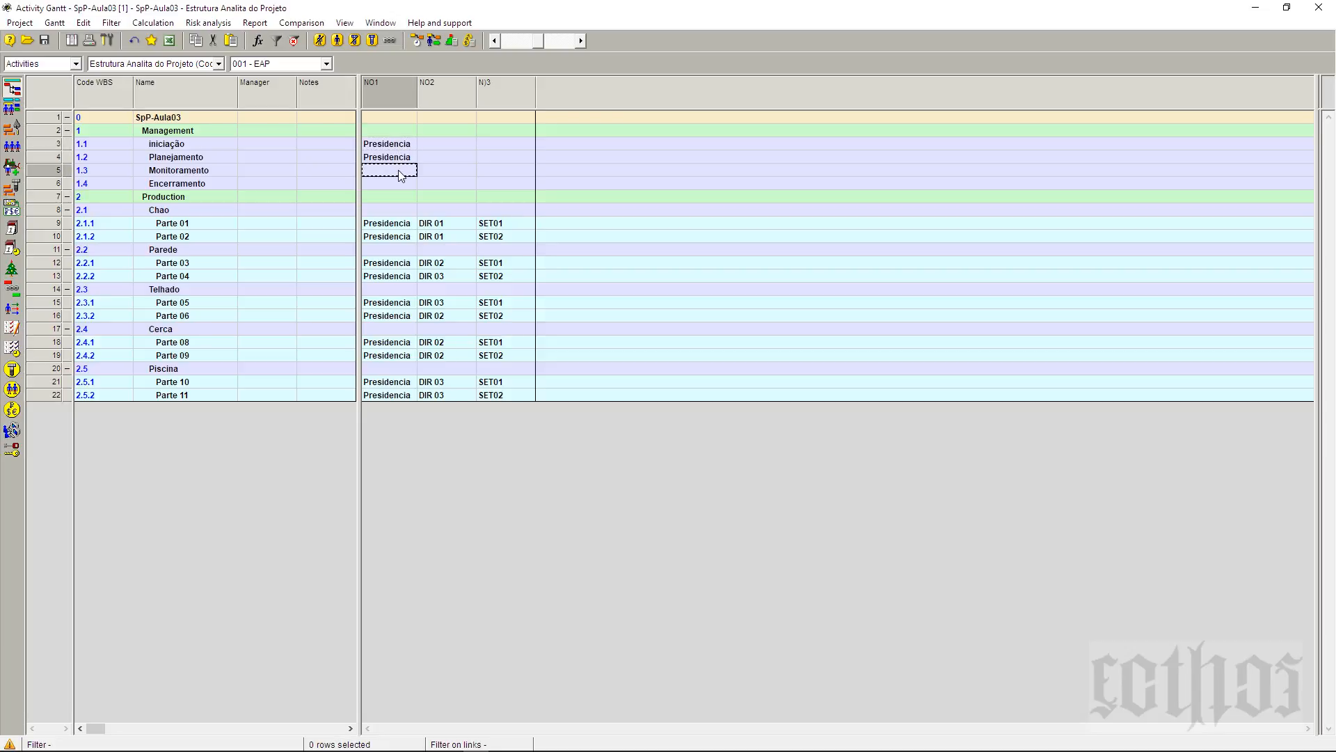
key(ctrl+v)
- For iniciação through Encerramento, set NO2 to DIR 04, DIR 04, DIR 02, DIR 01 and N)3 to SET01, SET01, SET01, SET02
click(196, 224)
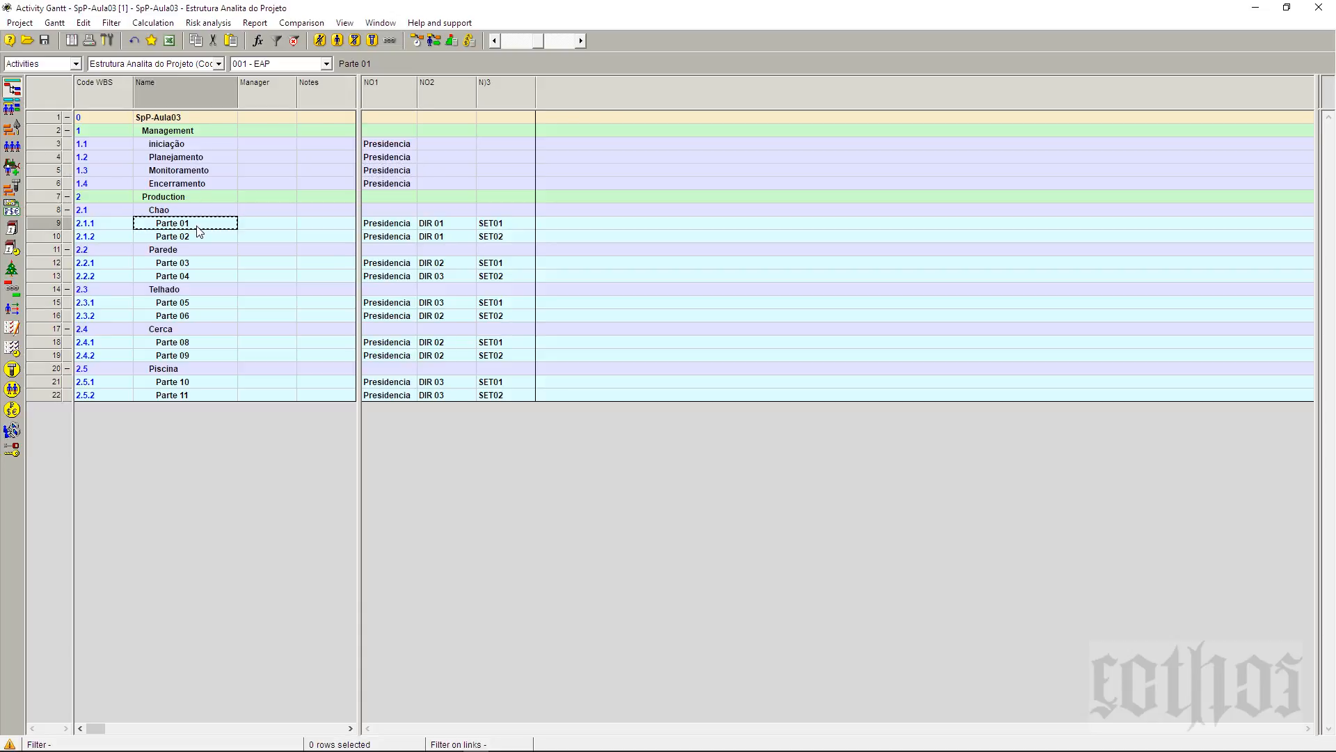
click(197, 185)
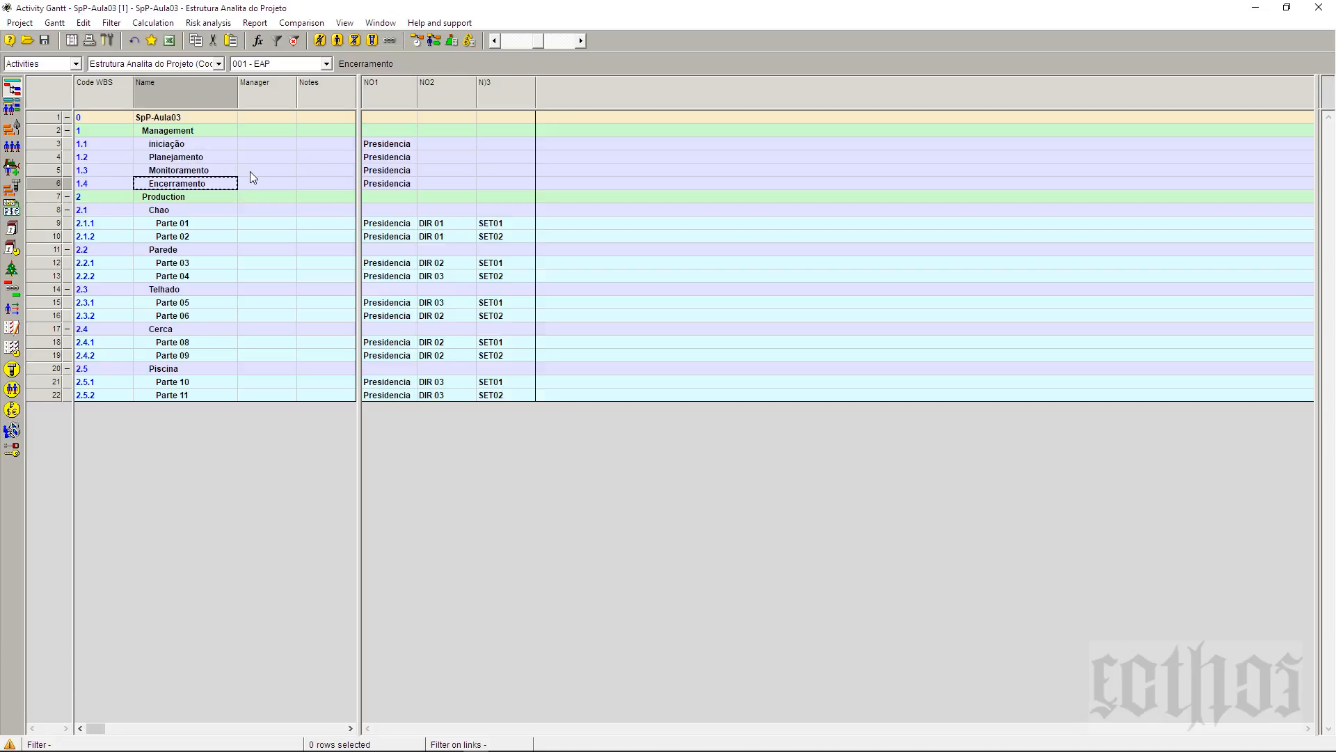
click(430, 227)
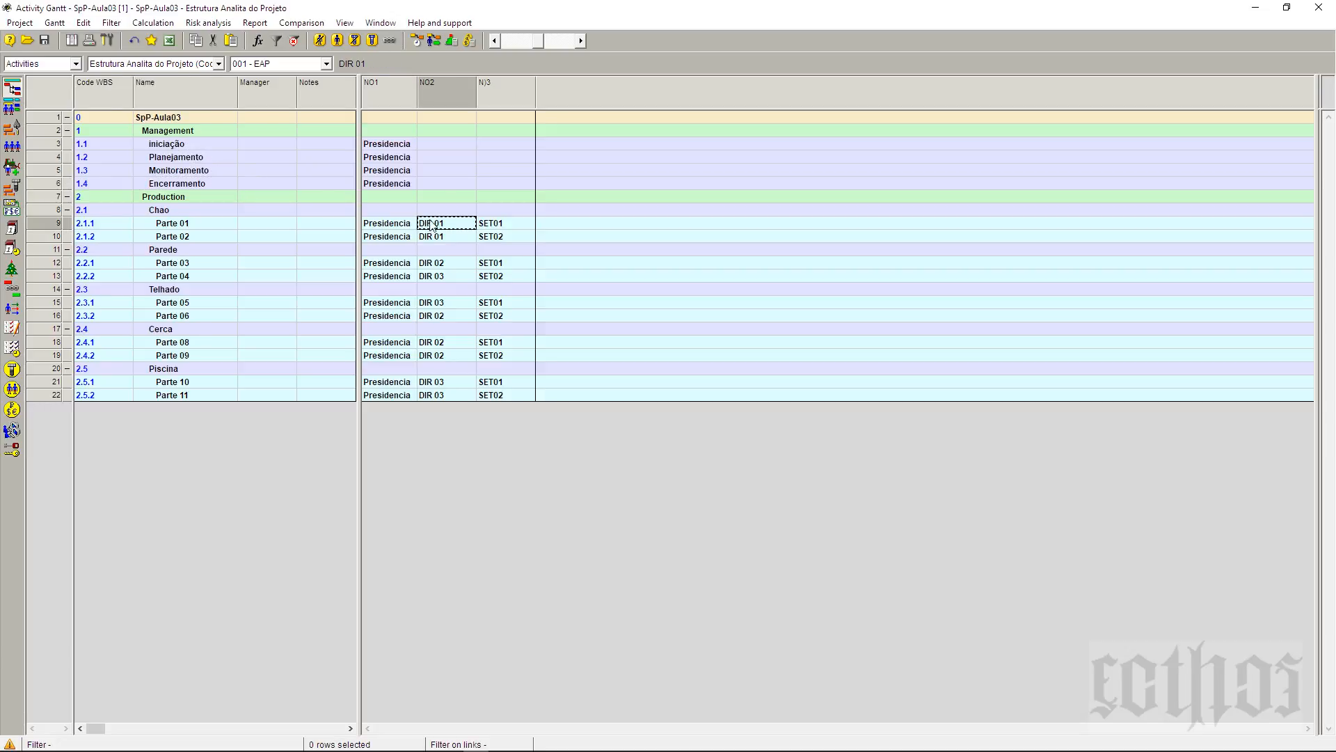
click(446, 144)
text(dir)
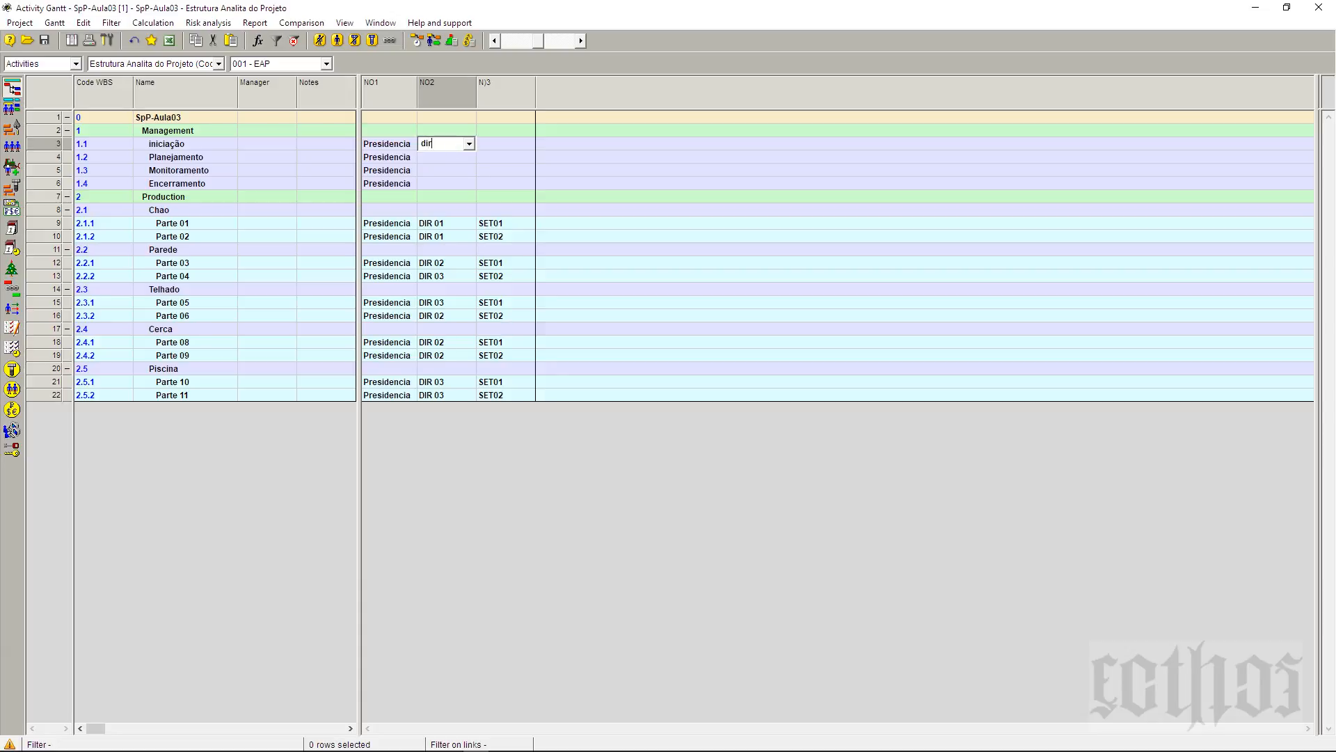
text( 04DIR 04)
key(Return)
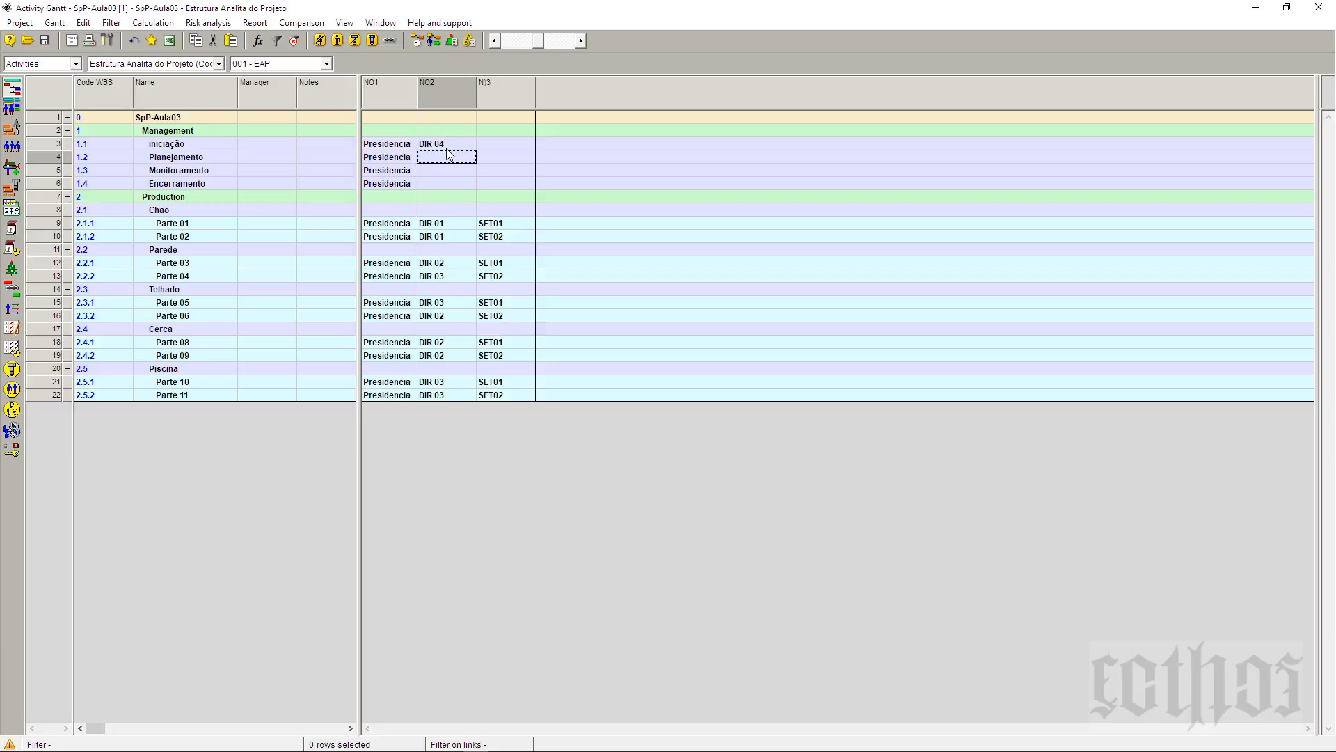
text(DIR 04)
key(Return)
text(DIR 0)
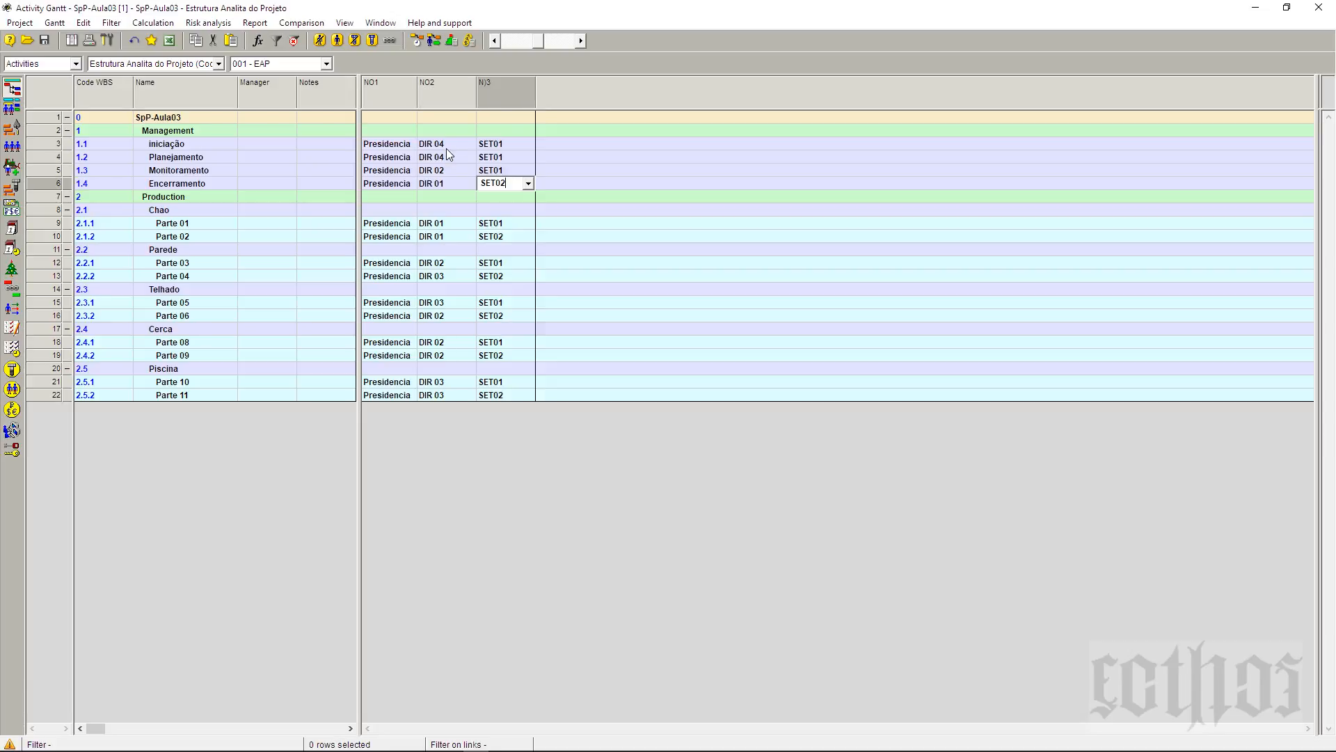
click(577, 223)
- Review the NO1, NO2 and N)3 assignments of Parte 01 and the values entered under Management
click(215, 224)
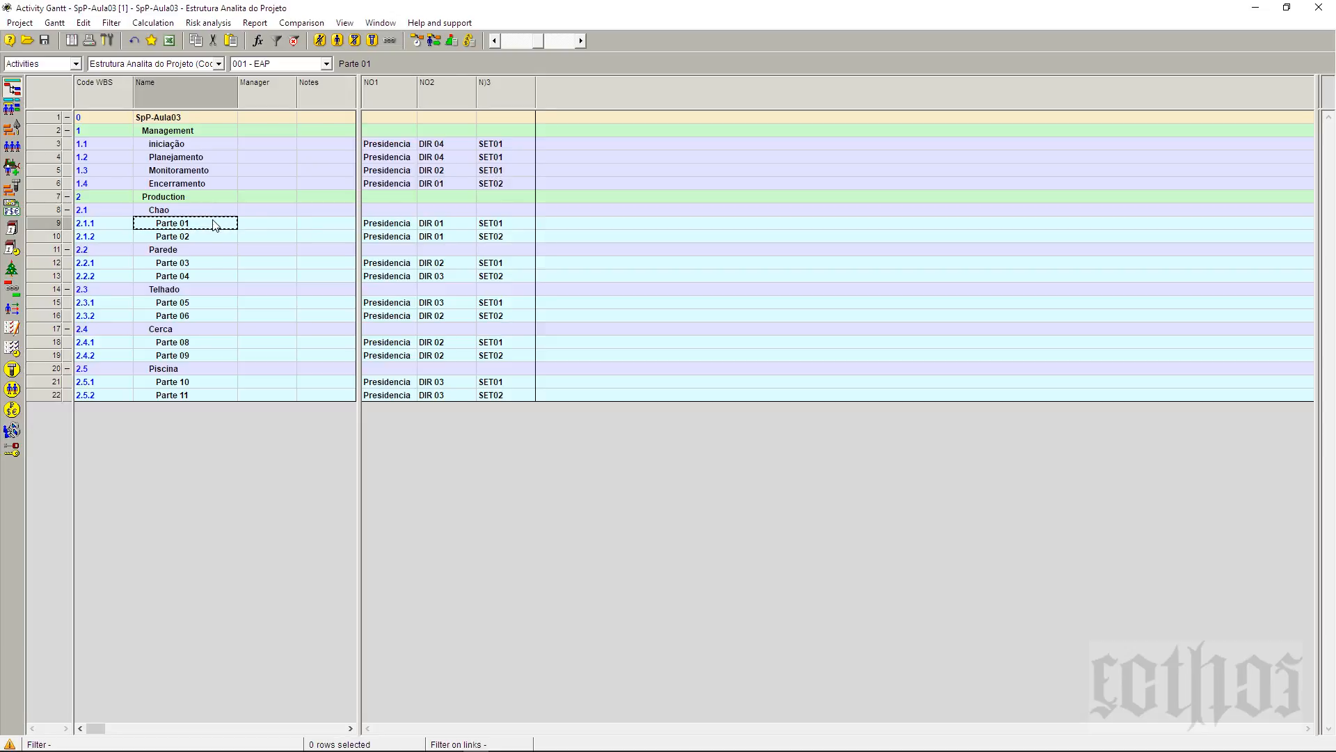
click(367, 227)
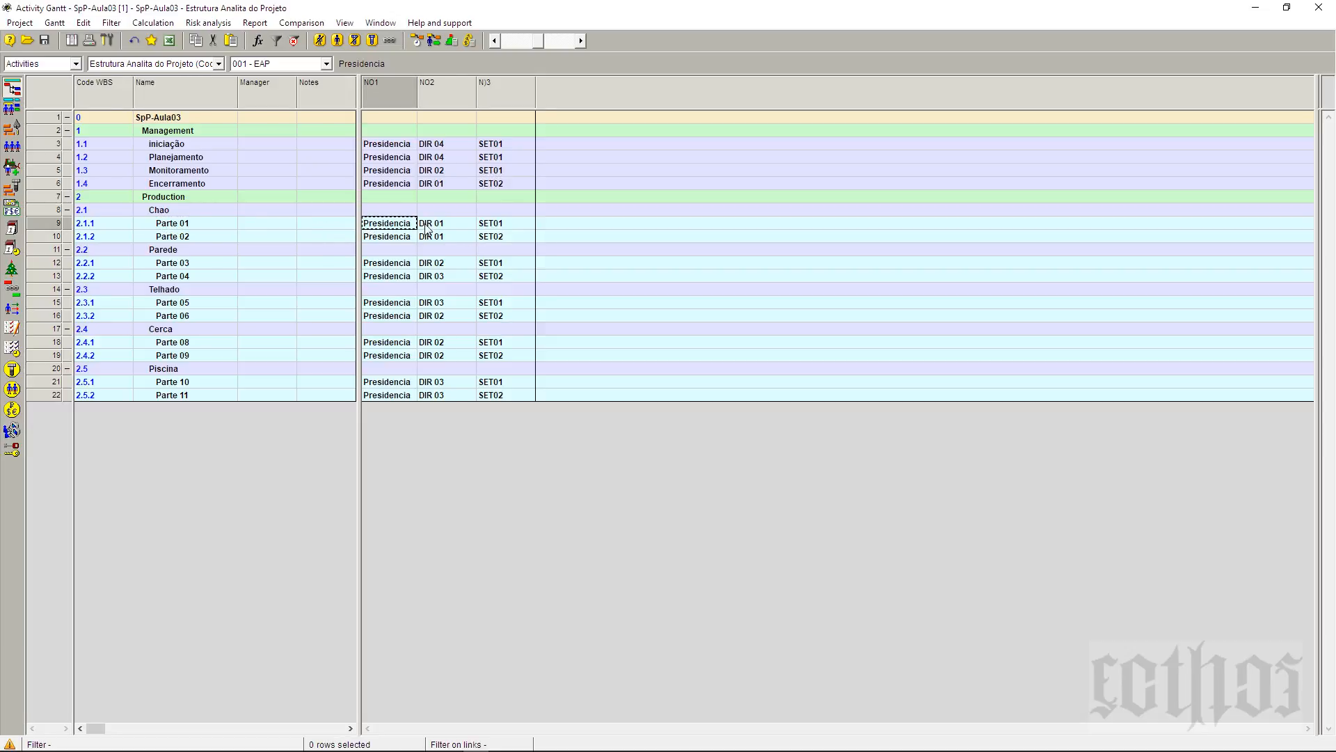
click(513, 225)
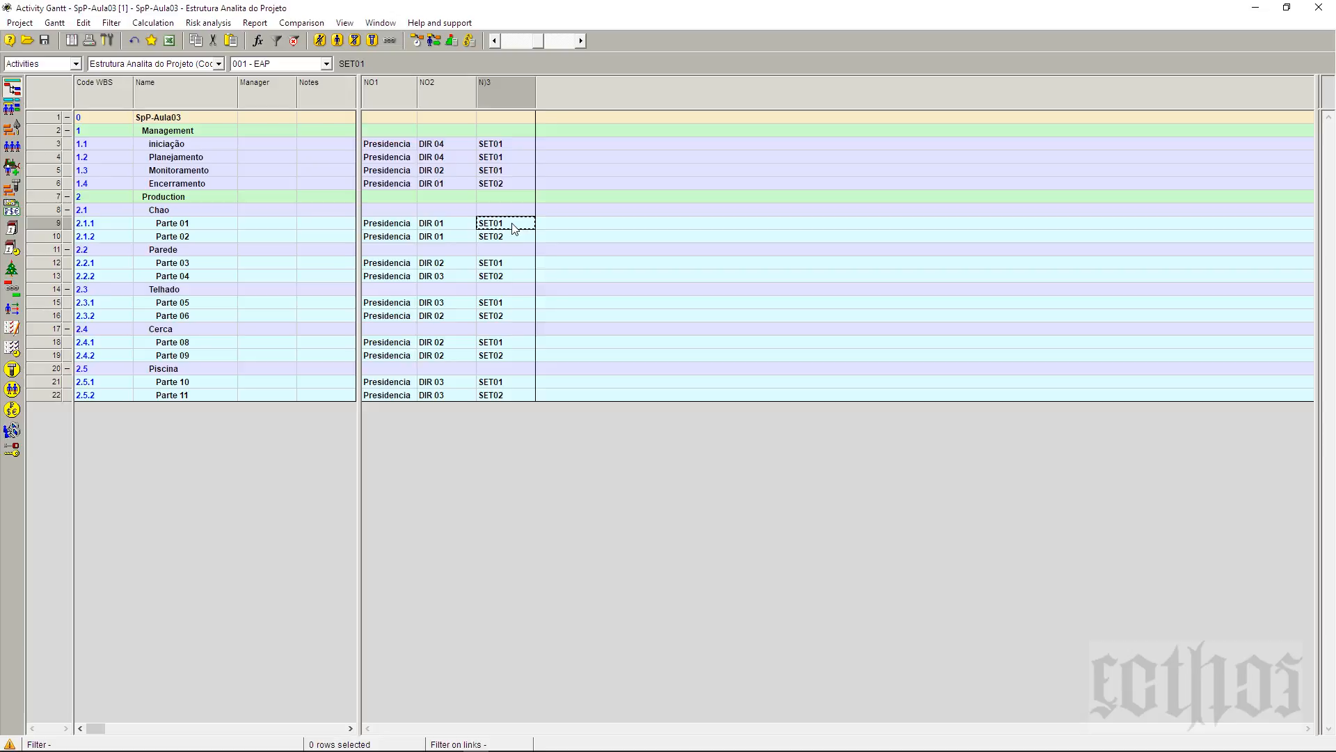
click(386, 223)
click(450, 223)
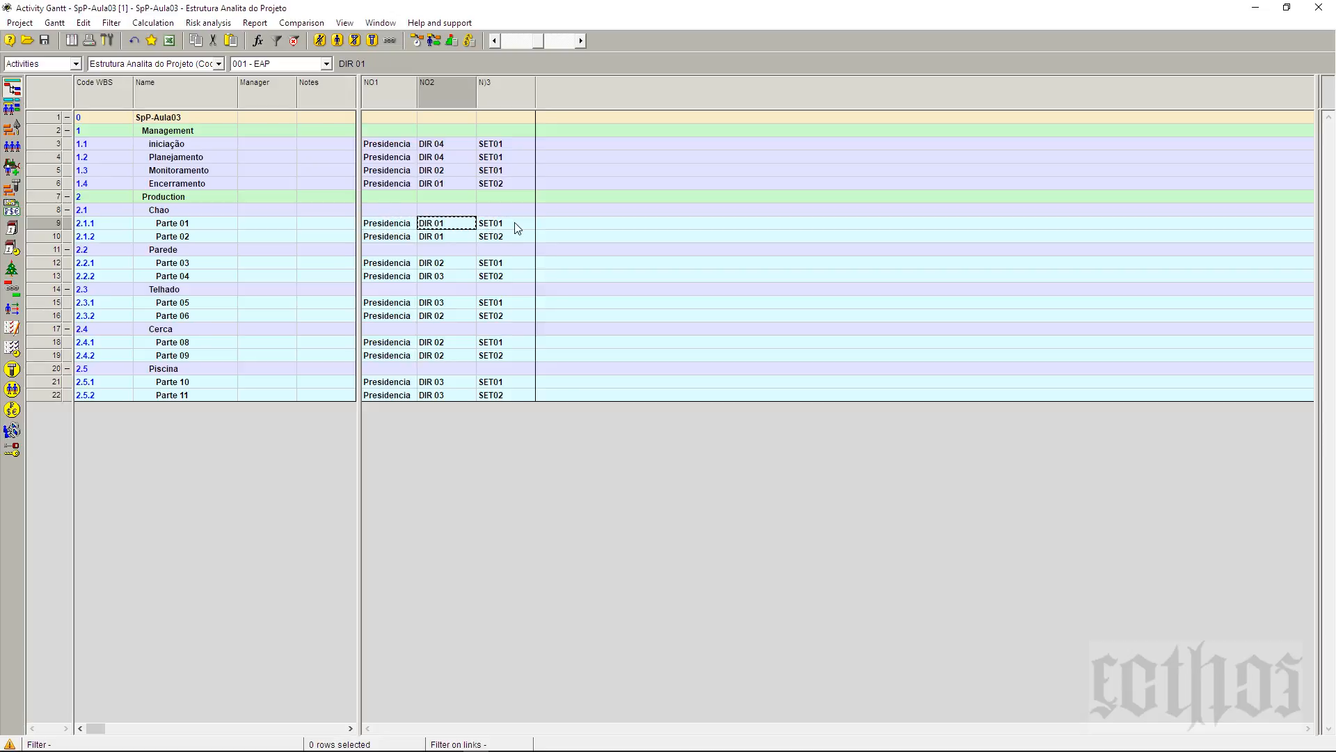
click(519, 223)
click(290, 225)
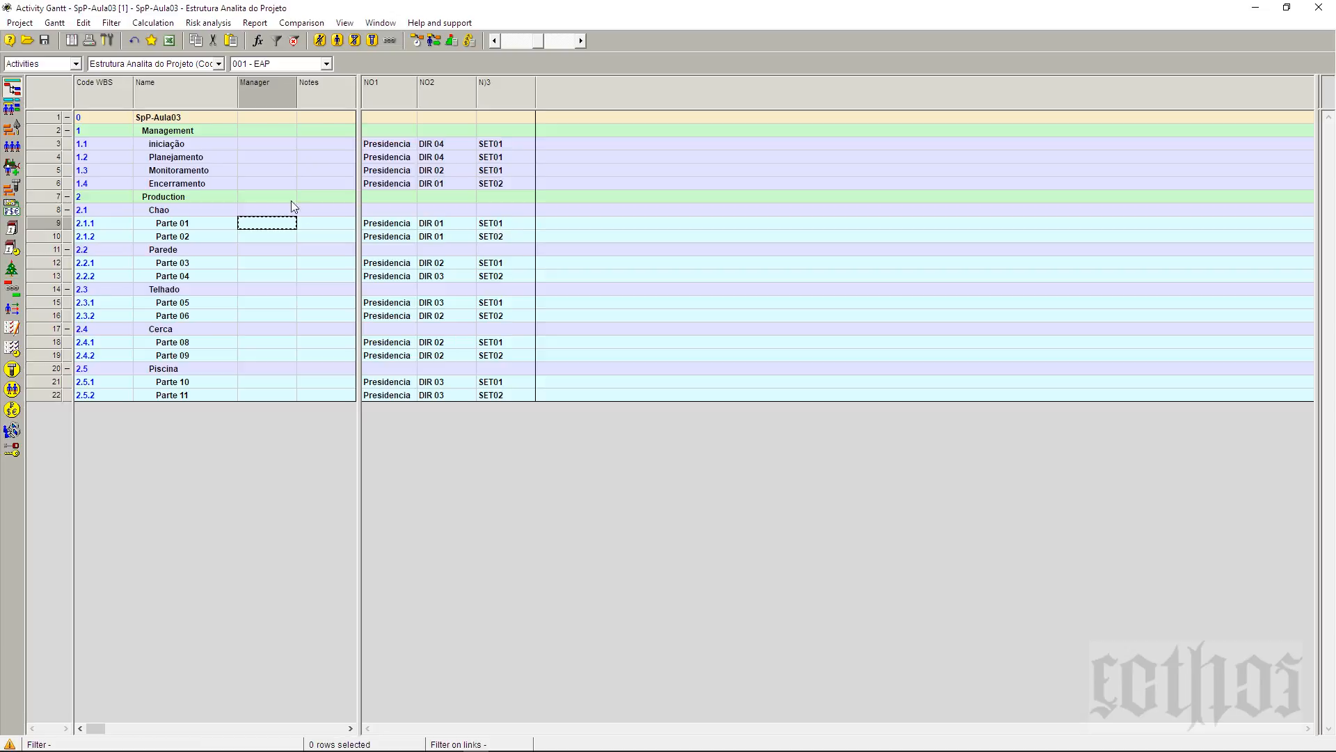
click(202, 135)
click(400, 159)
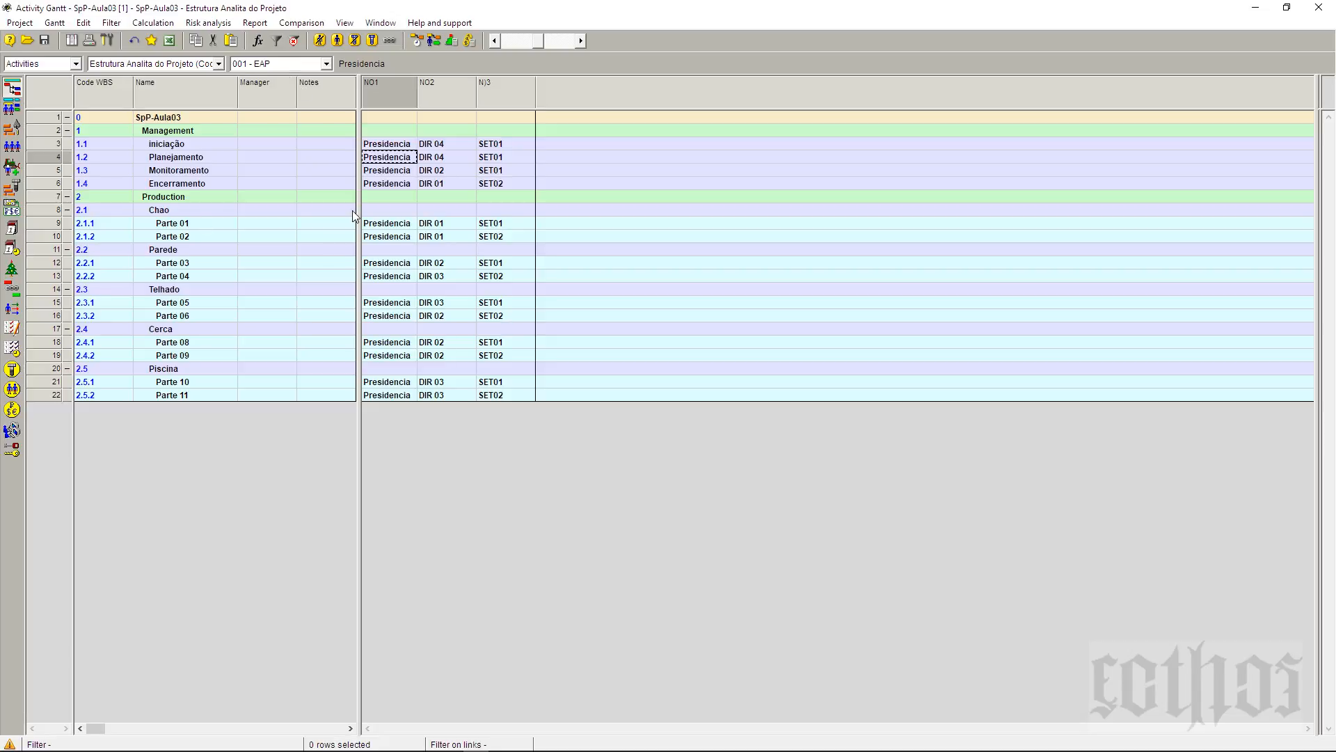
- Save the current layout in the project as a new one named 002 - EAP para Cadastro
click(54, 23)
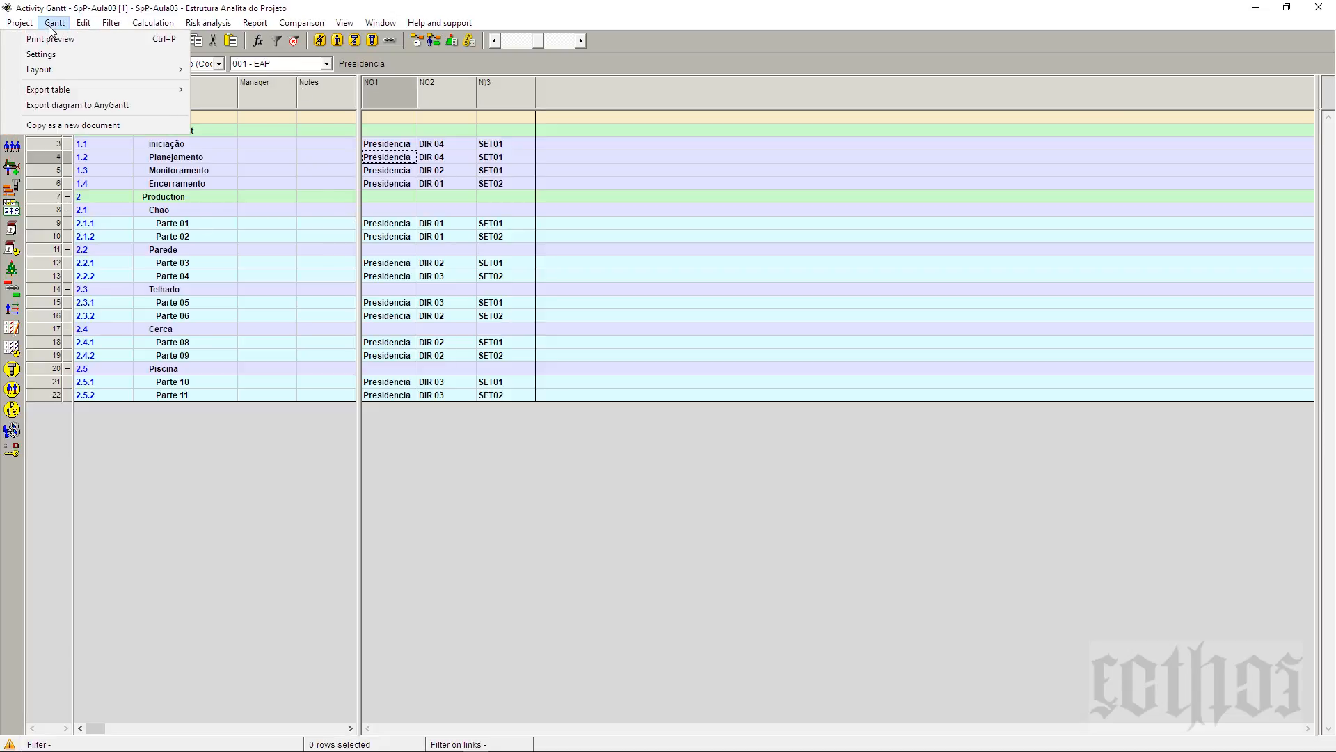
mouse_move(54, 69)
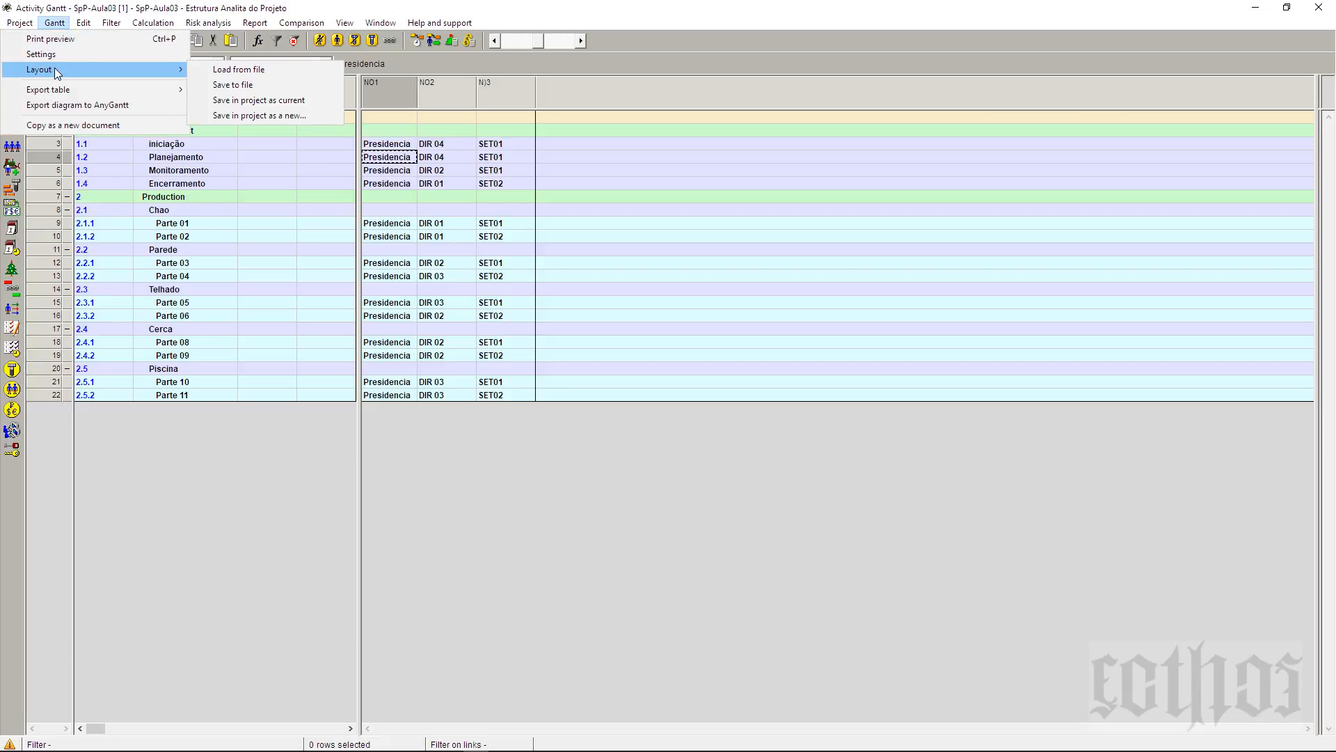
click(277, 115)
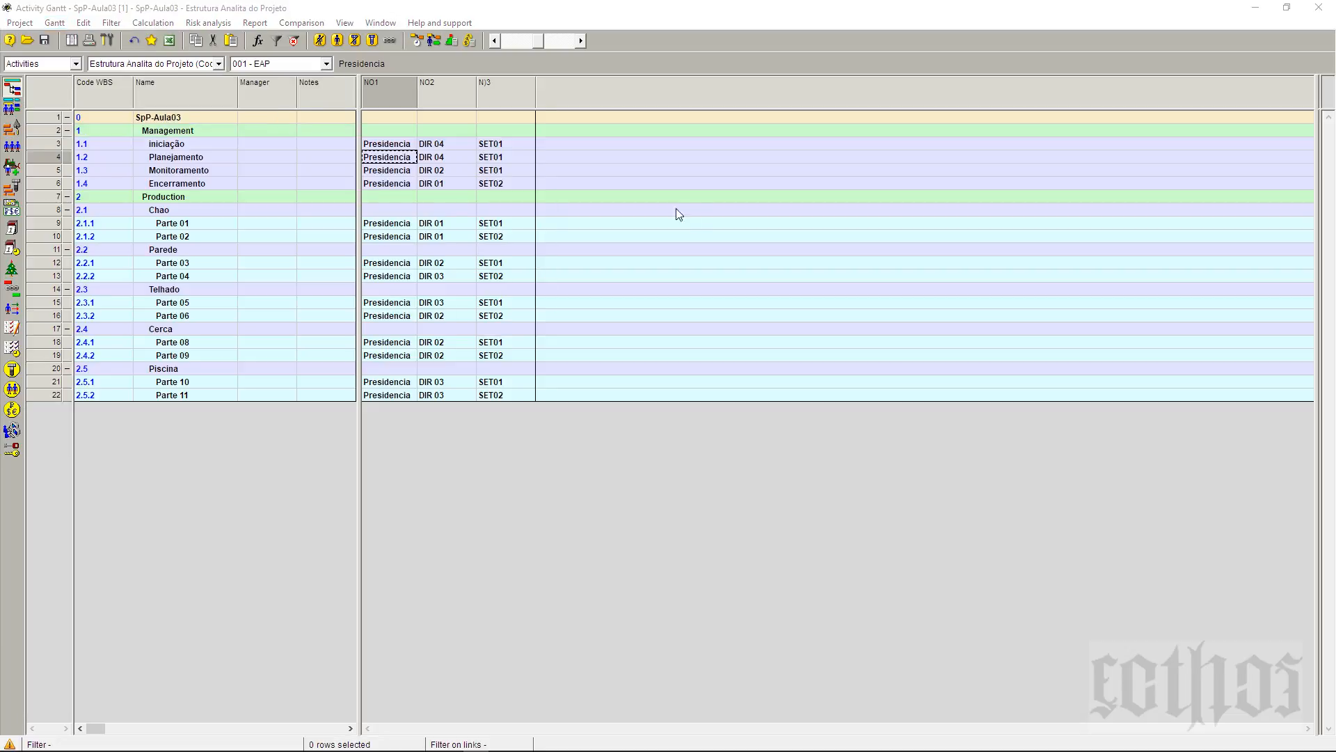
text(O02)
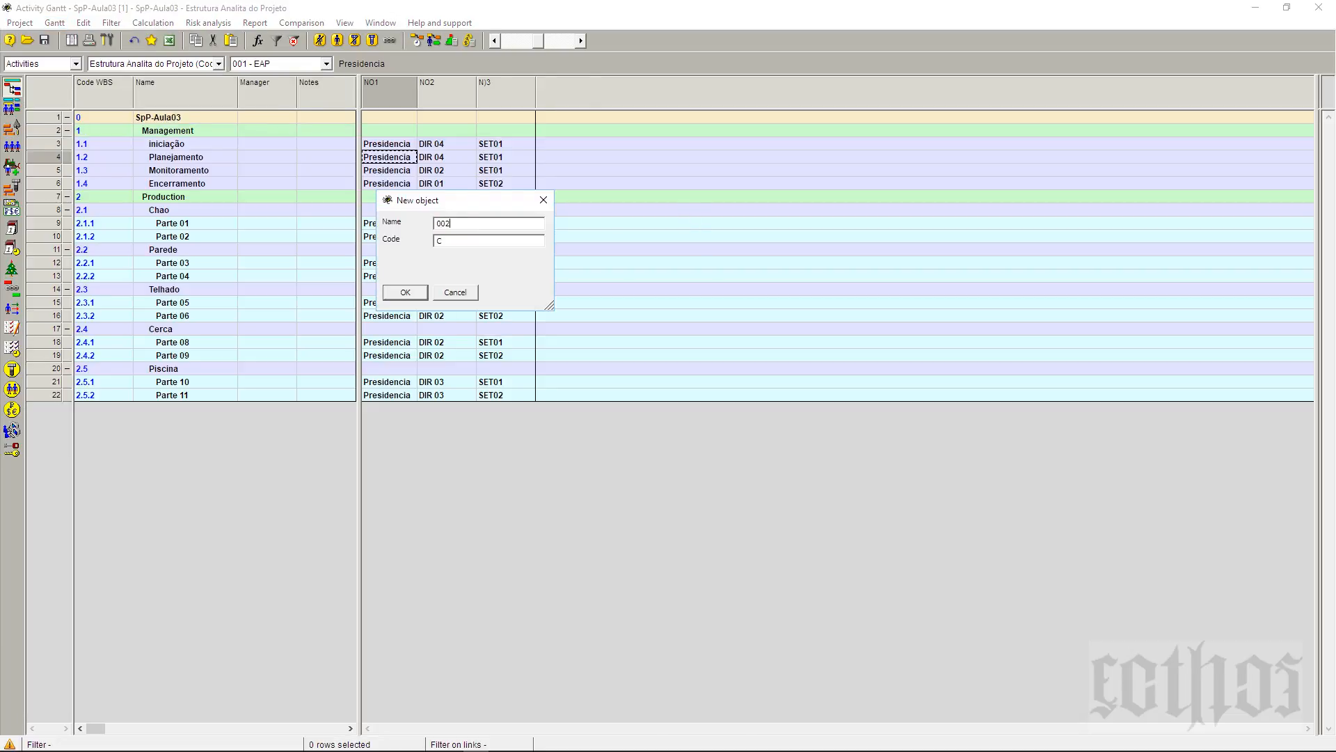
text( eap PARA)
key(ctrl+shift+Left)
key(ctrl+shift+Left)
text(- EA)
key(BackSpace)
key(BackSpace)
text(EAP para Cadastr)
click(414, 293)
- Compare the saved layouts by switching to 001 - EAP and back to 002 - EAP para Cadastro
click(326, 64)
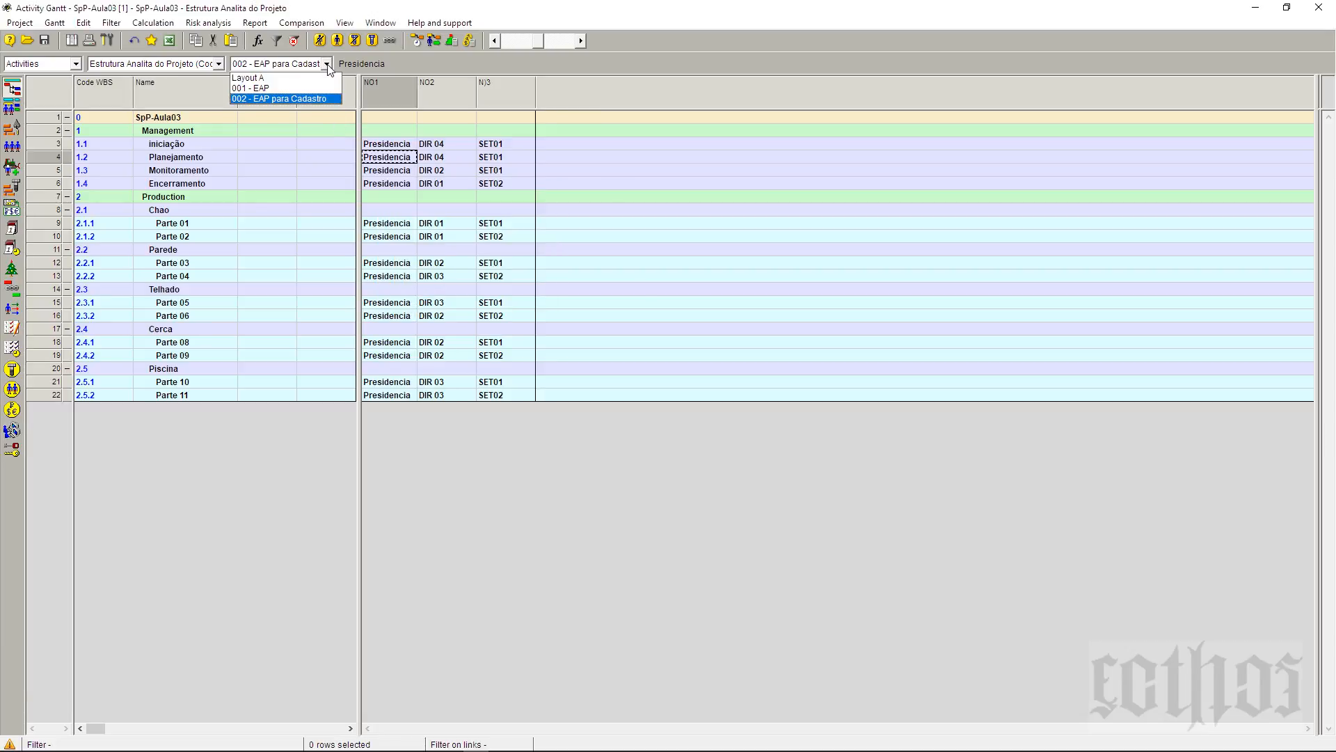
click(331, 89)
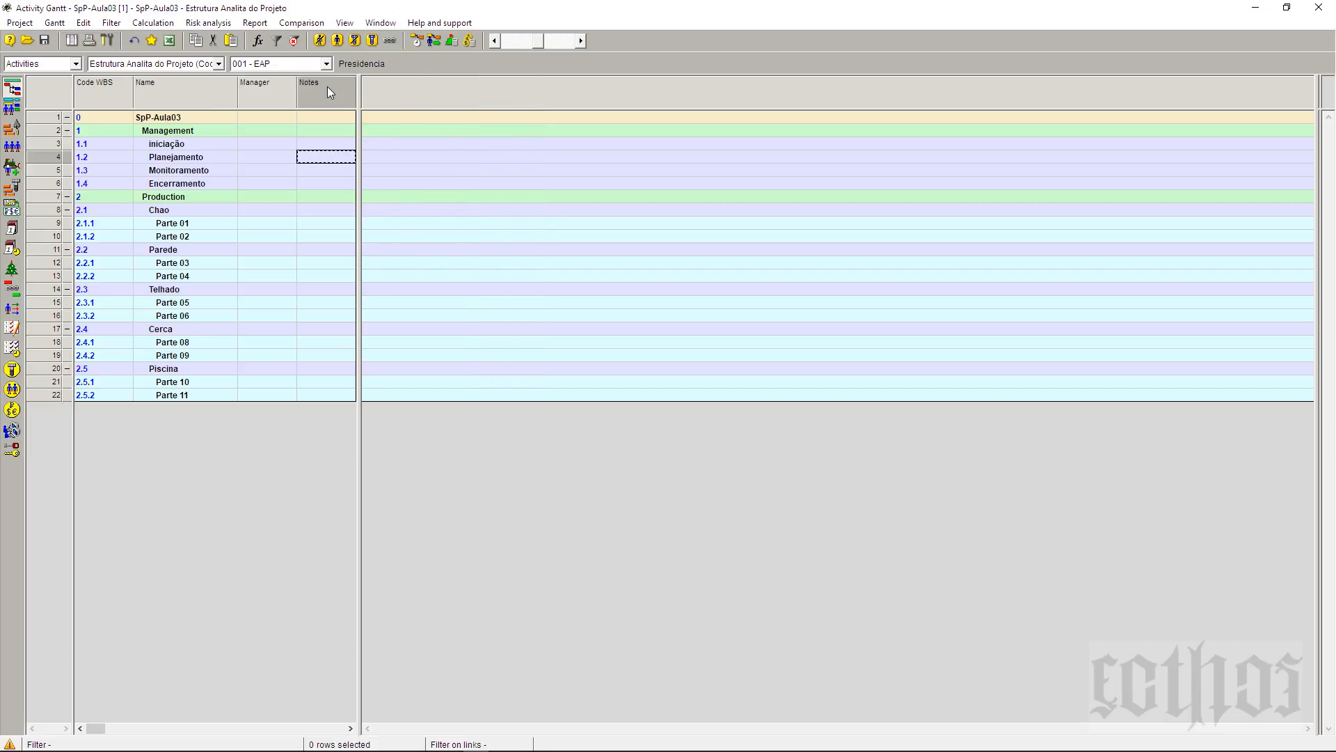
click(327, 64)
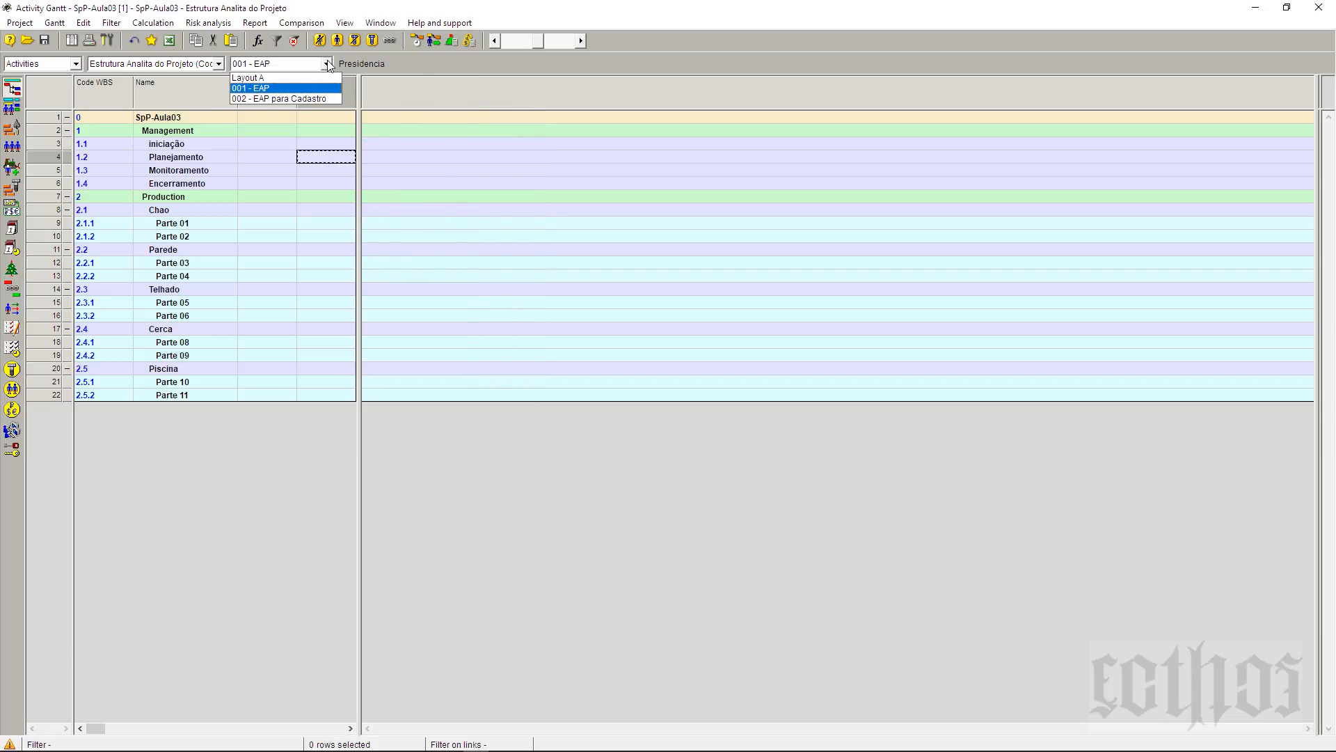
click(326, 98)
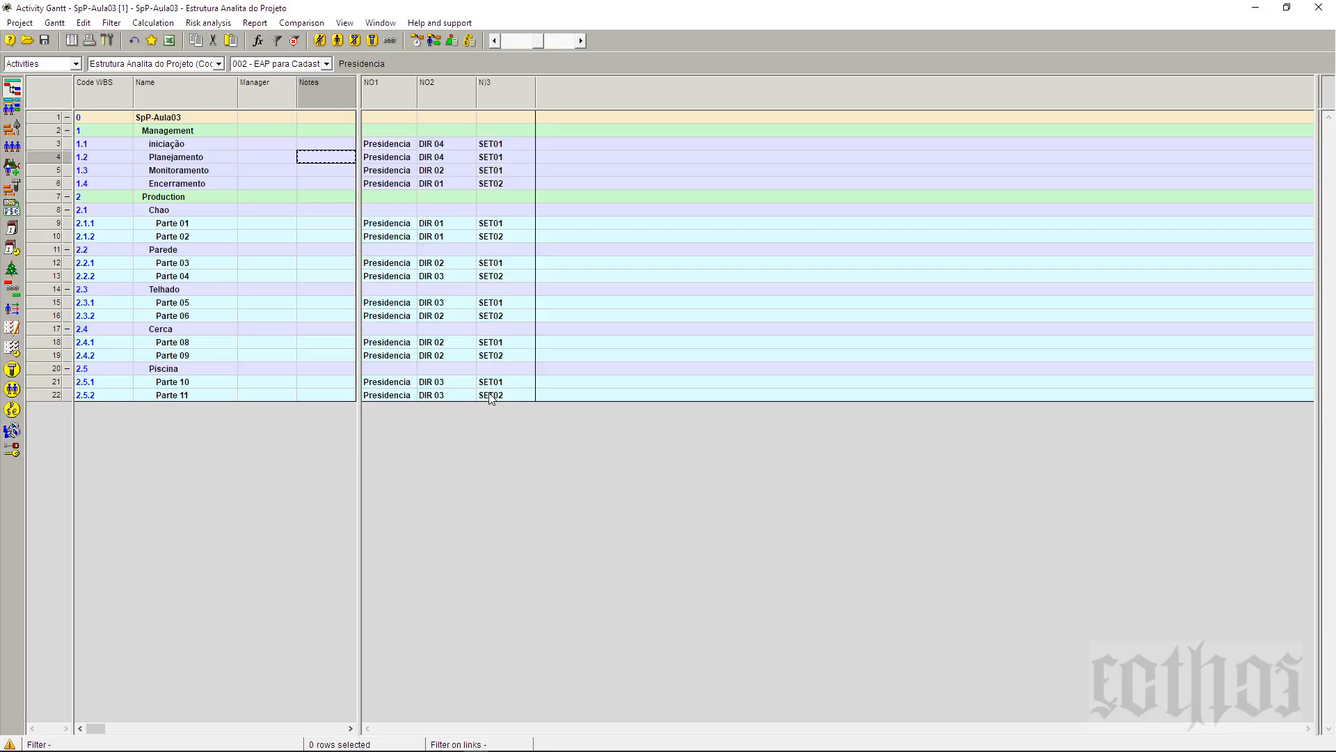
click(207, 224)
click(212, 238)
click(212, 263)
click(216, 276)
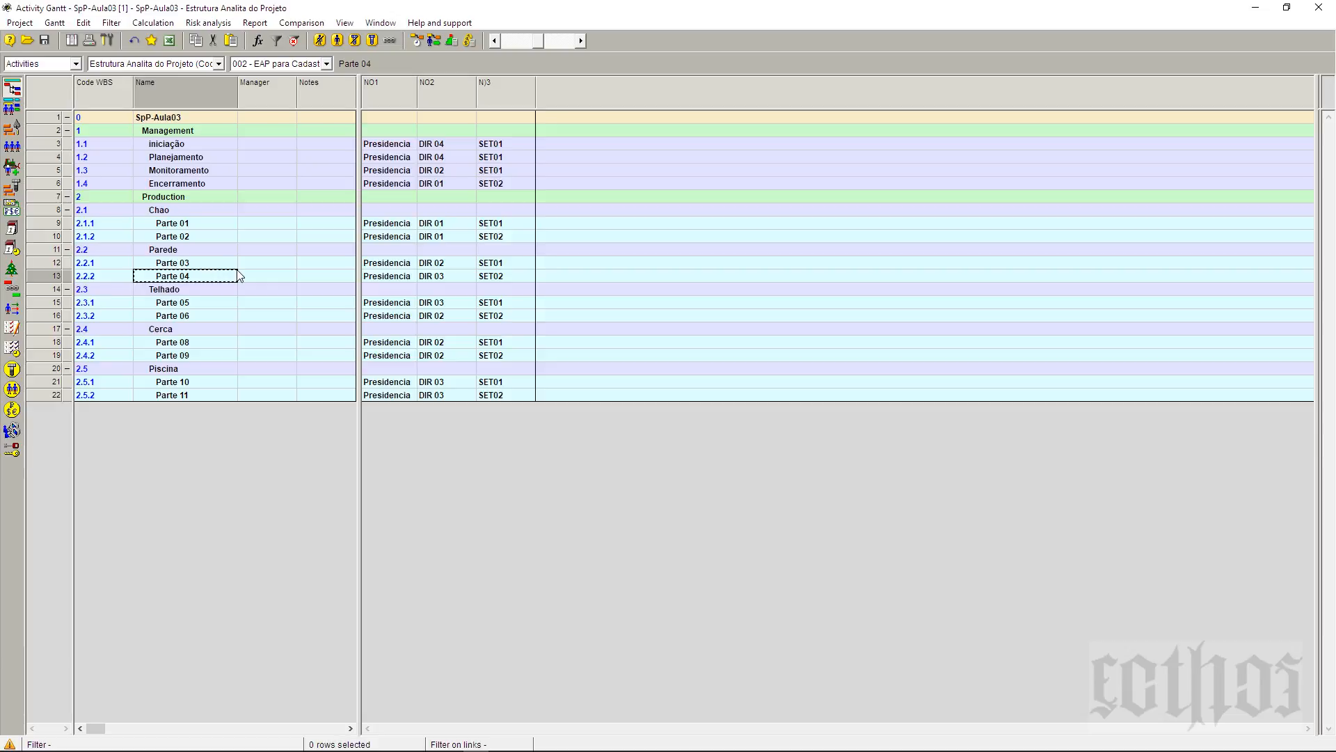
click(501, 288)
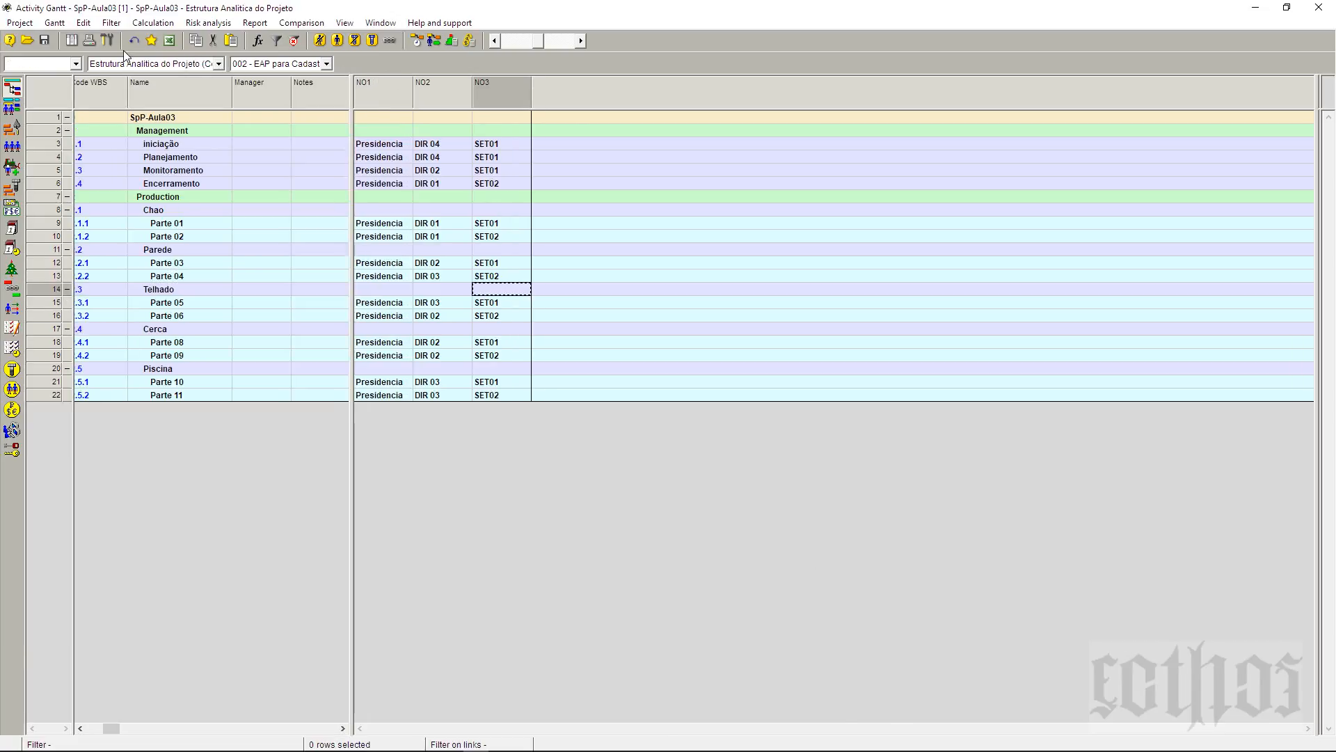
- Create a new WBS structure by codes from the current one, using the user-defined fields NO1, NO2 and NO3 as codes
click(32, 26)
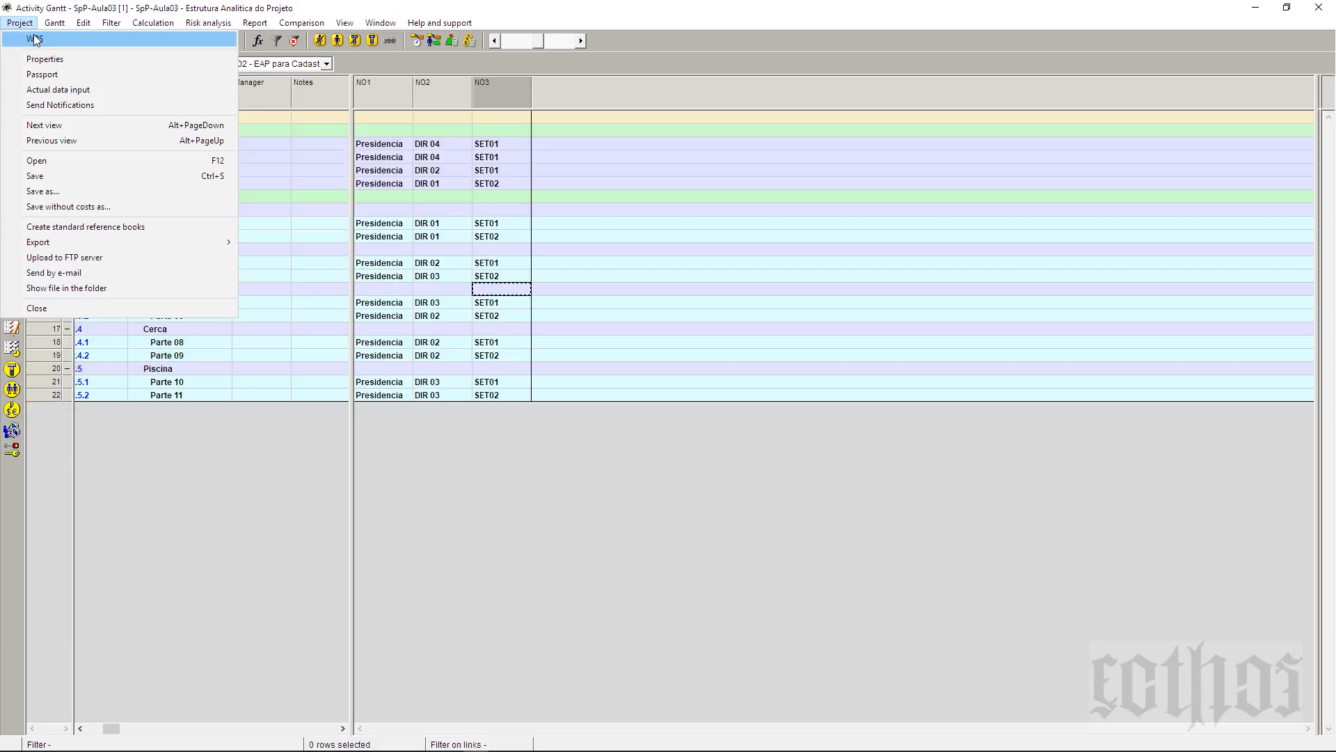
click(34, 42)
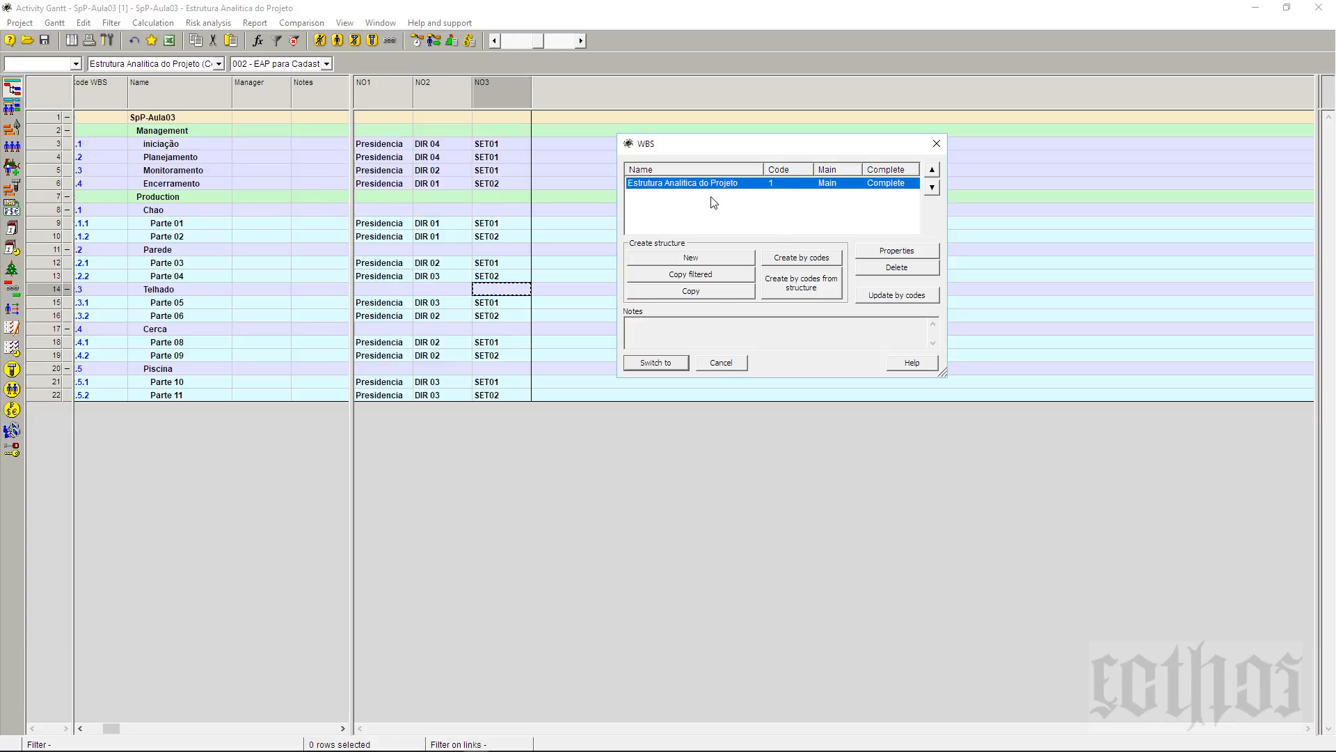
click(801, 295)
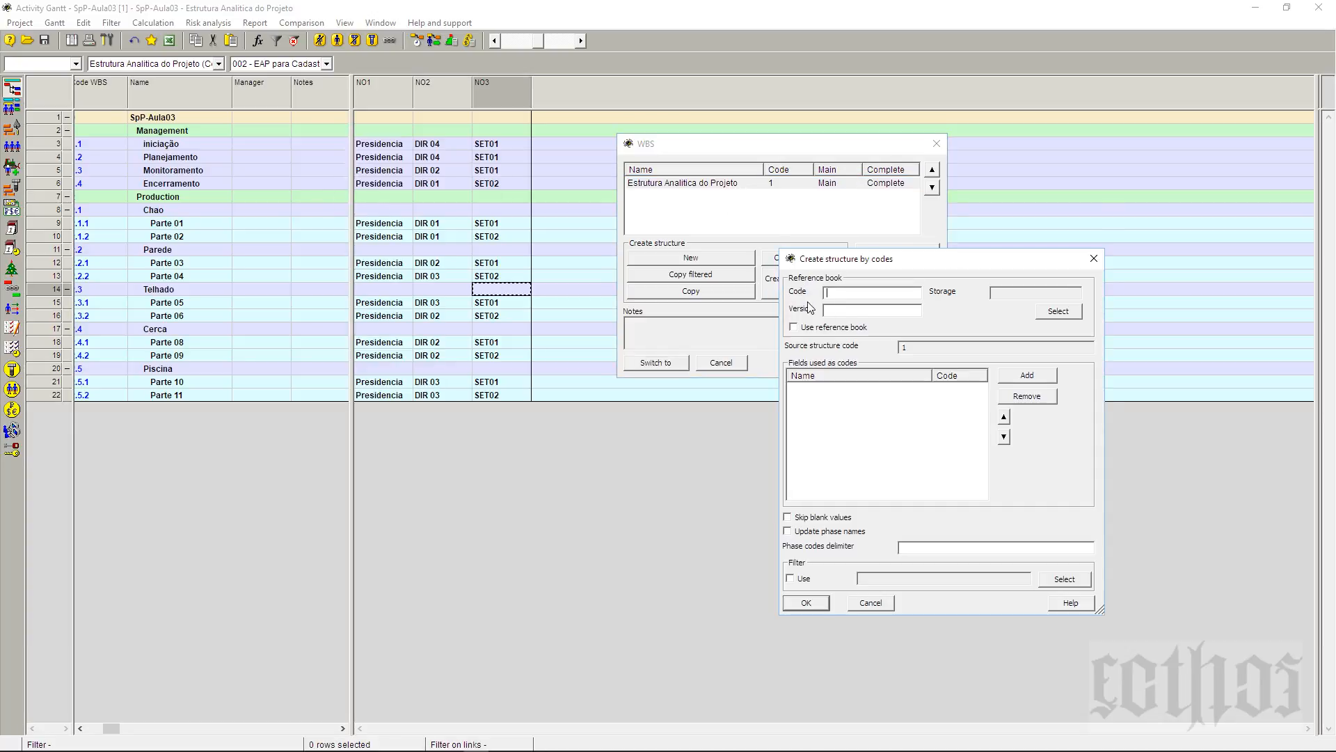
click(1030, 376)
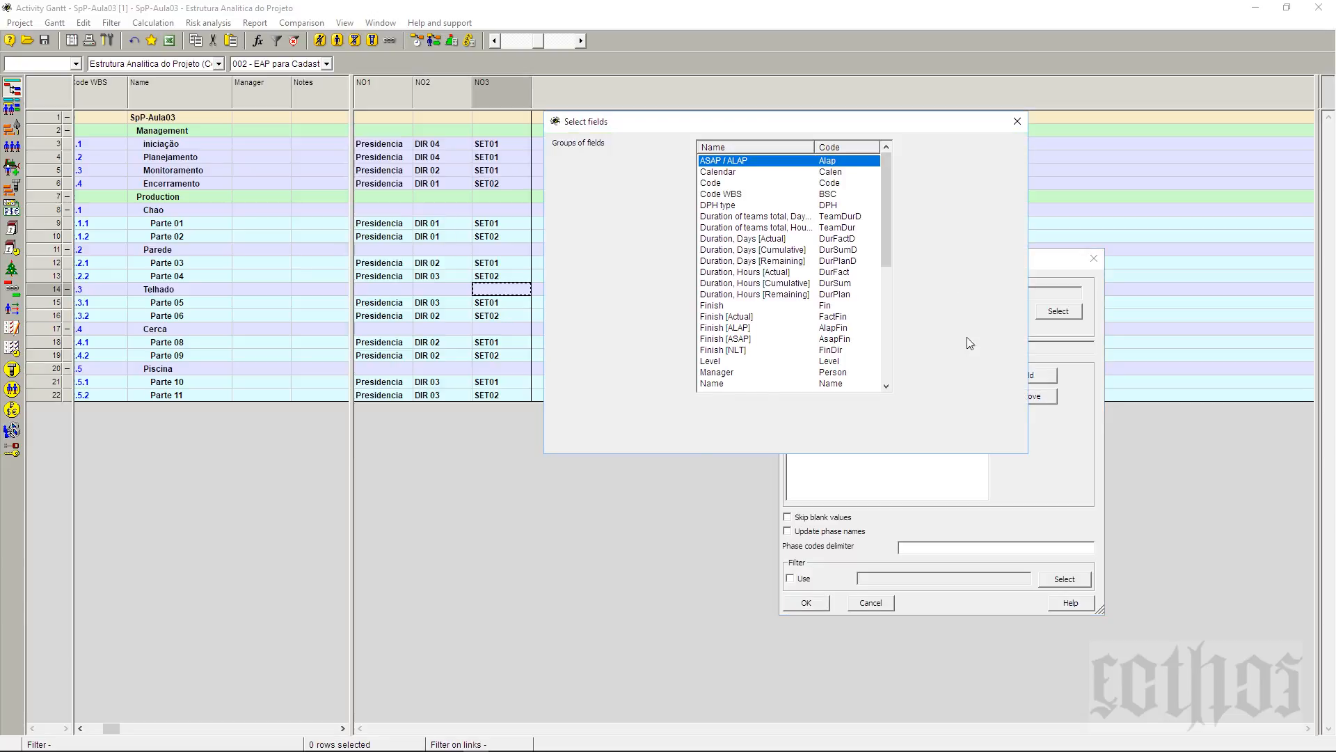
click(598, 333)
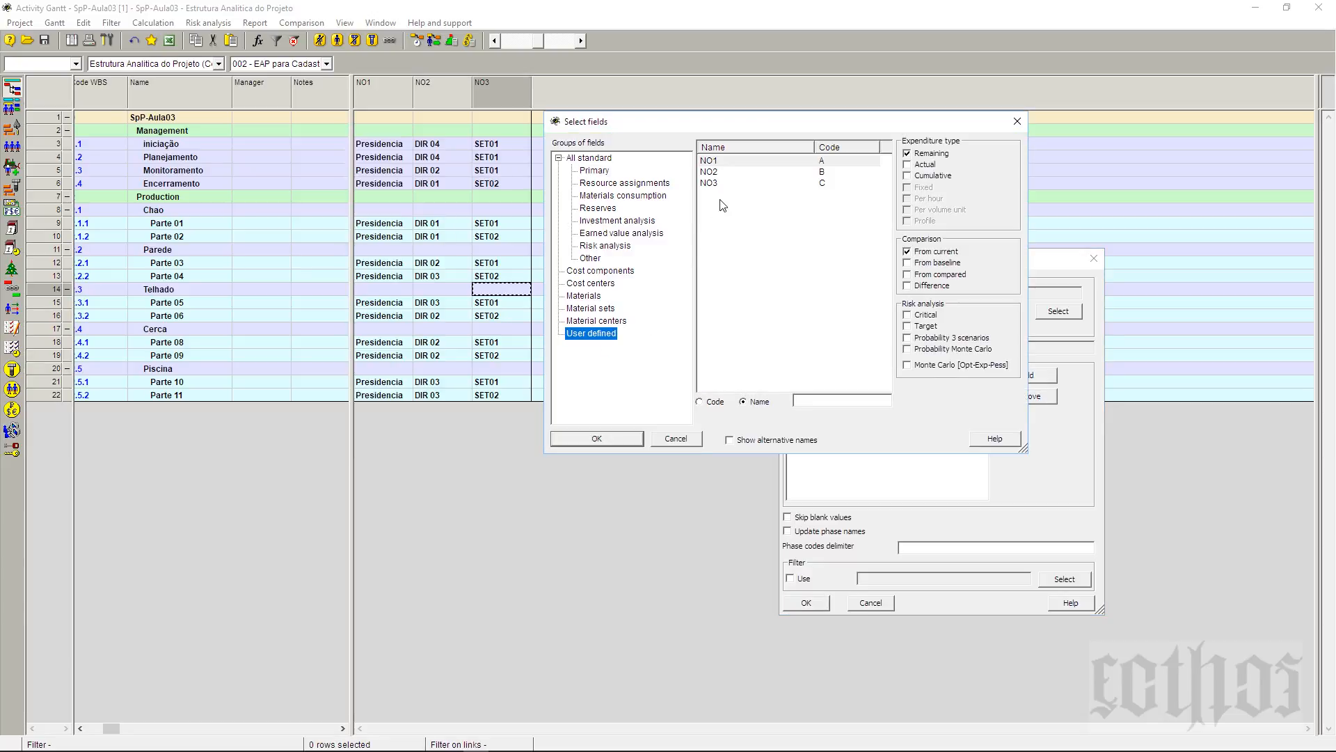
click(722, 190)
shift+click(722, 183)
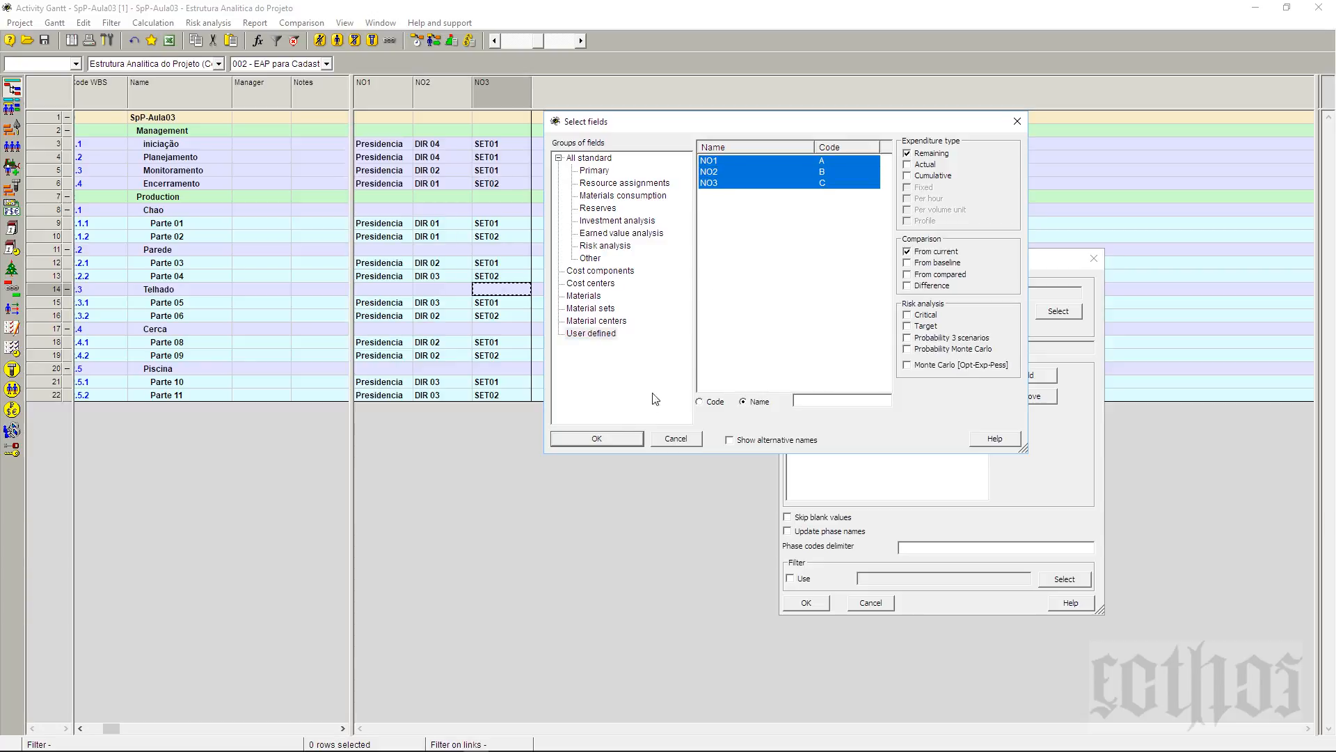
click(637, 437)
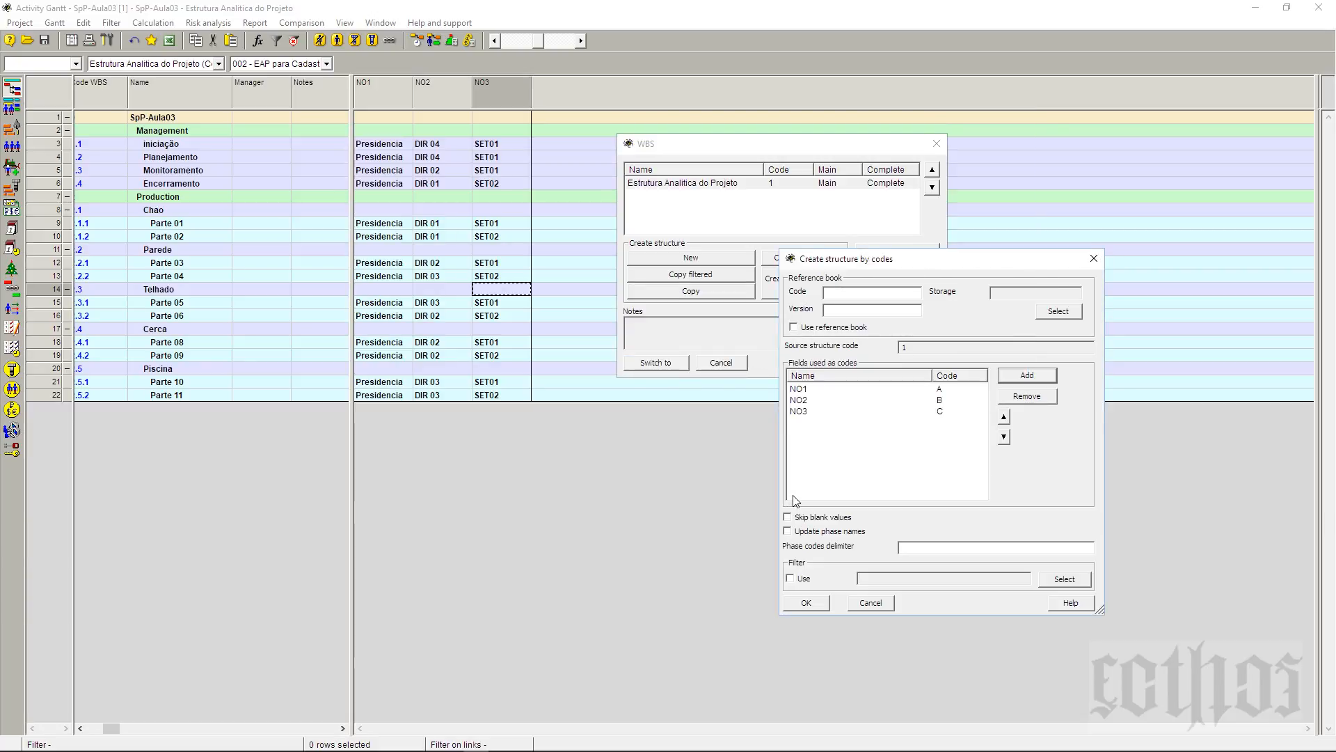
click(807, 602)
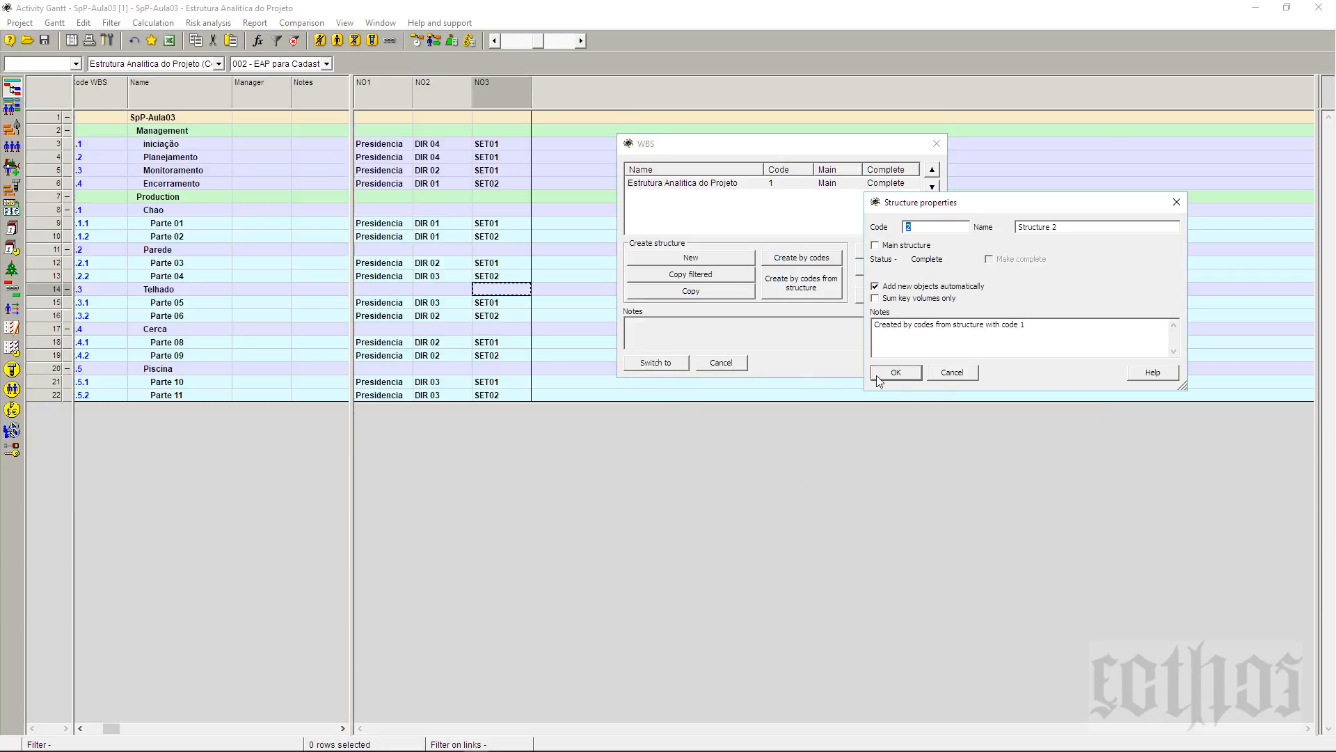
- Name the new structure Estrutura Analitica Organizacional, give it the code cod02, and close the WBS structure list
drag(1078, 230, 991, 232)
text(eSTRURUA aNALITICA oRGANIZACIONAL)
key(ctrl+shift+Left)
key(ctrl+shift+Left)
key(ctrl+shift+Left)
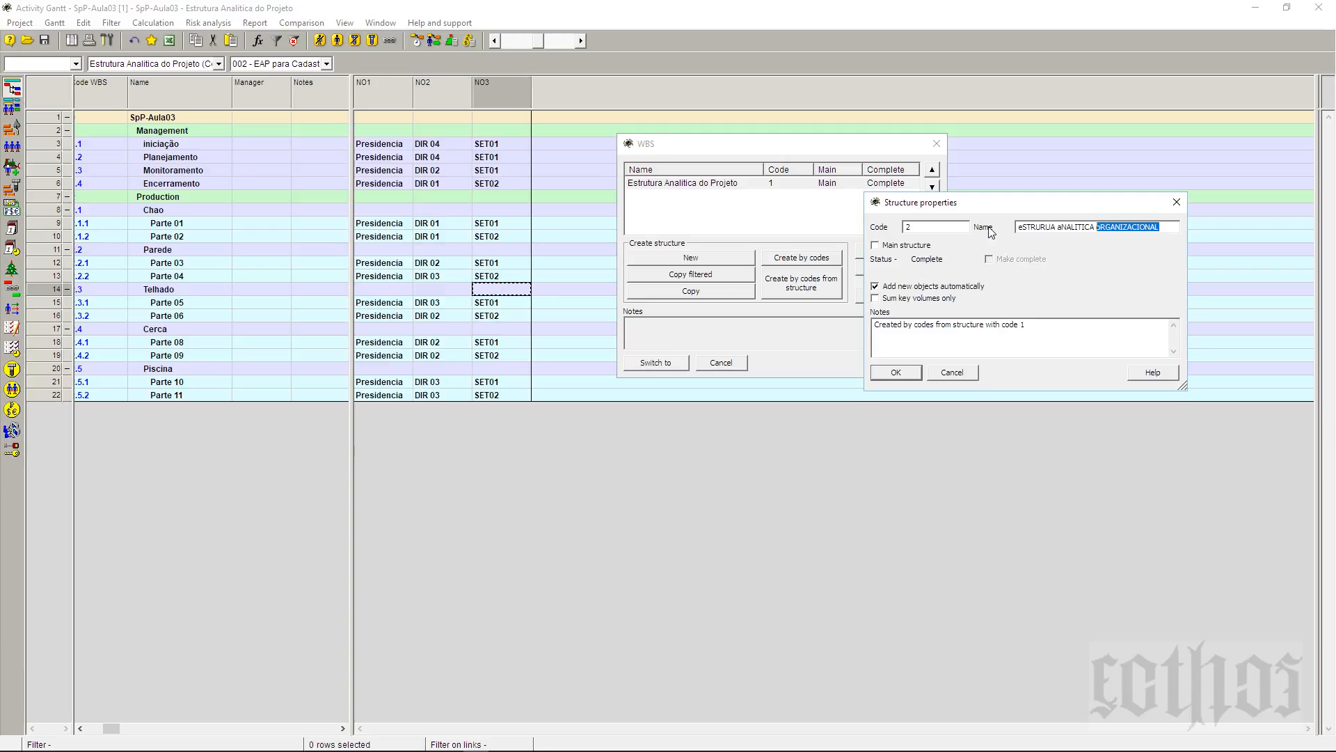
text(Es)
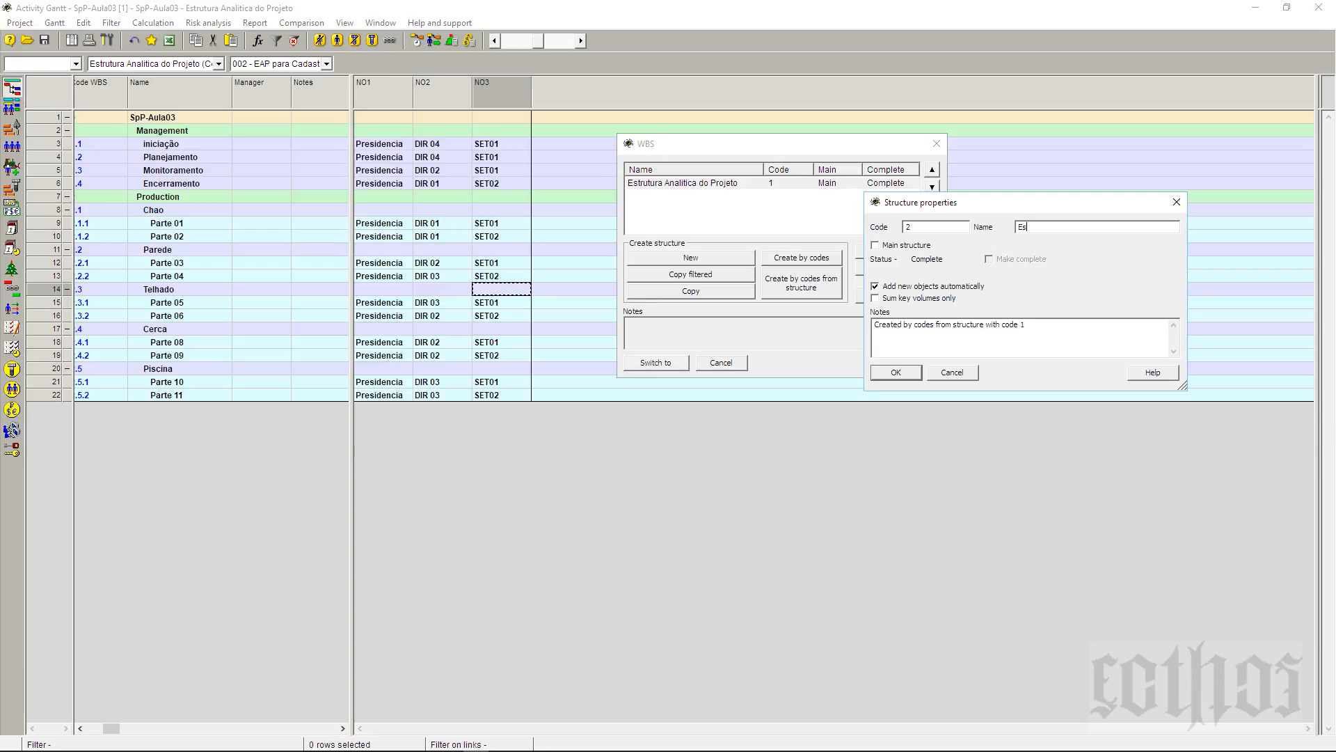
text(trutura Analitica Organizacional)
key(shift+Tab)
text(cod02)
drag(1027, 325, 879, 325)
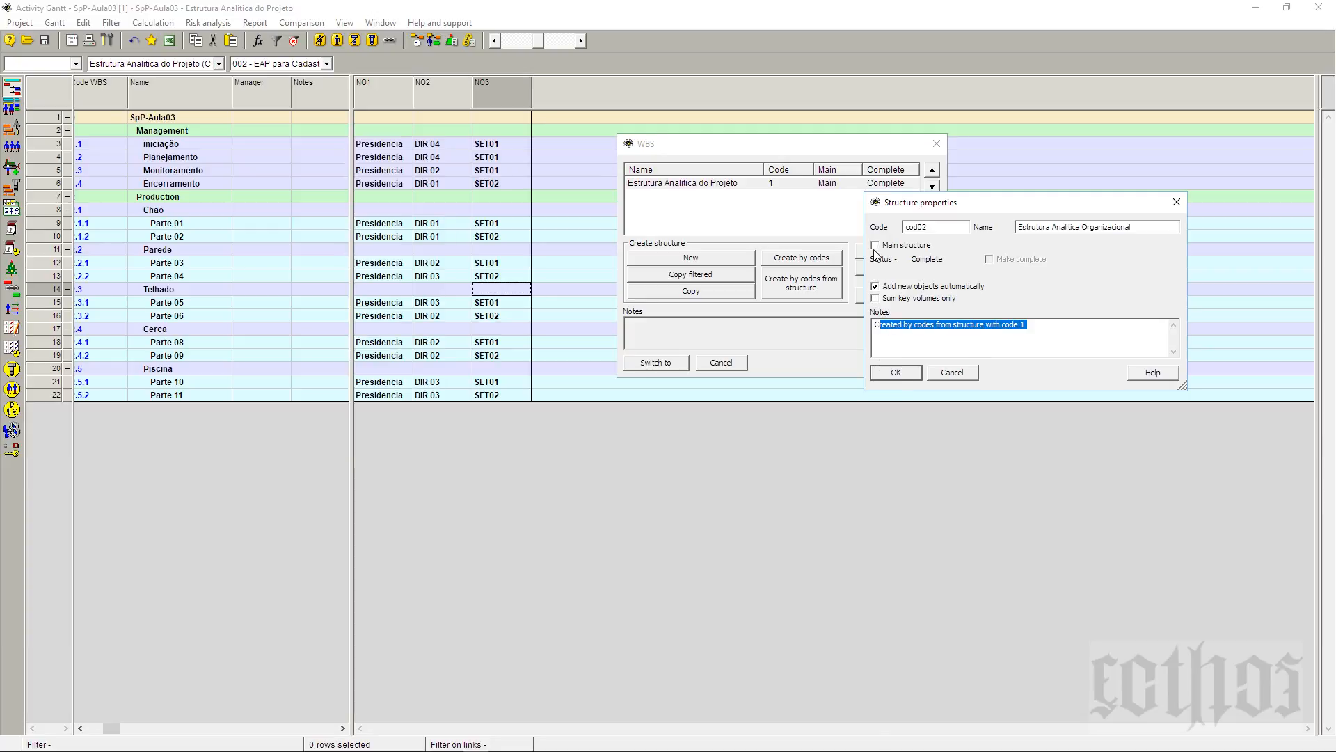
click(918, 379)
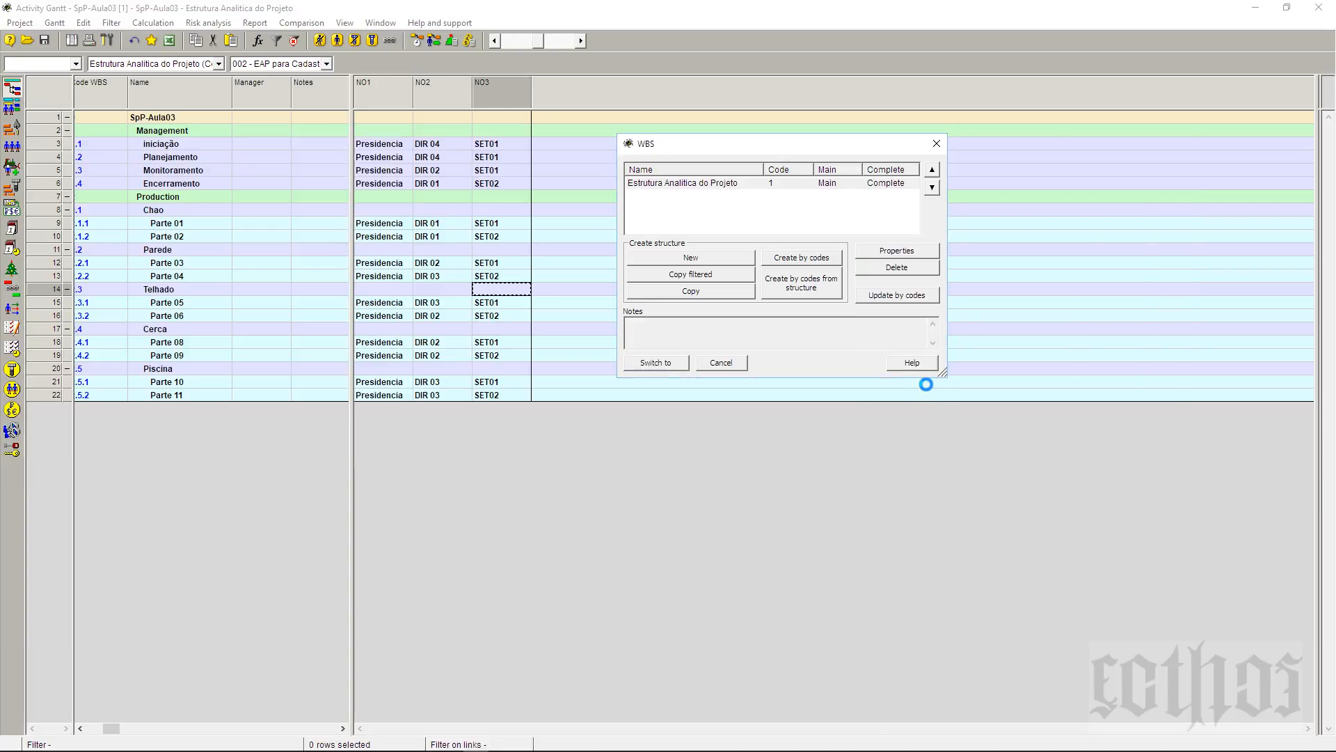
click(721, 363)
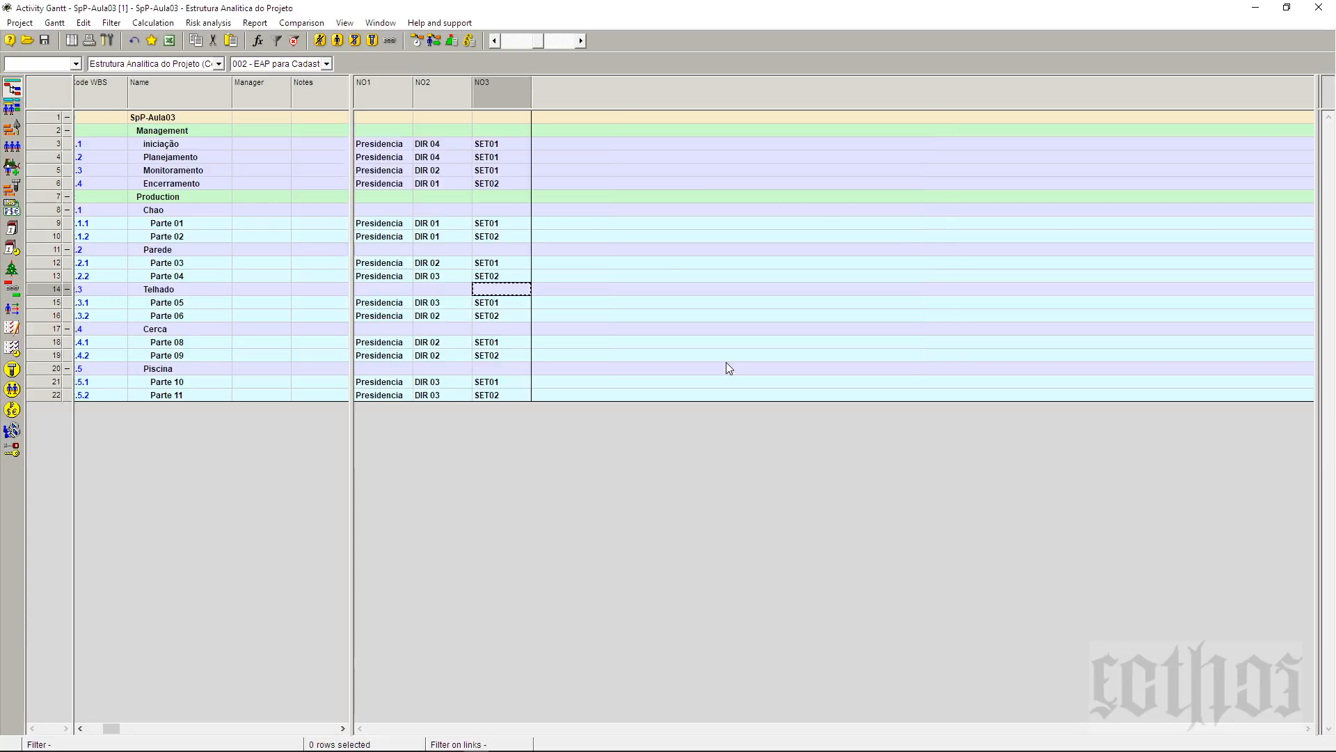
- Switch the project to Estrutura Analitica Organizacional and widen the Name column so the full phase names fit
click(220, 62)
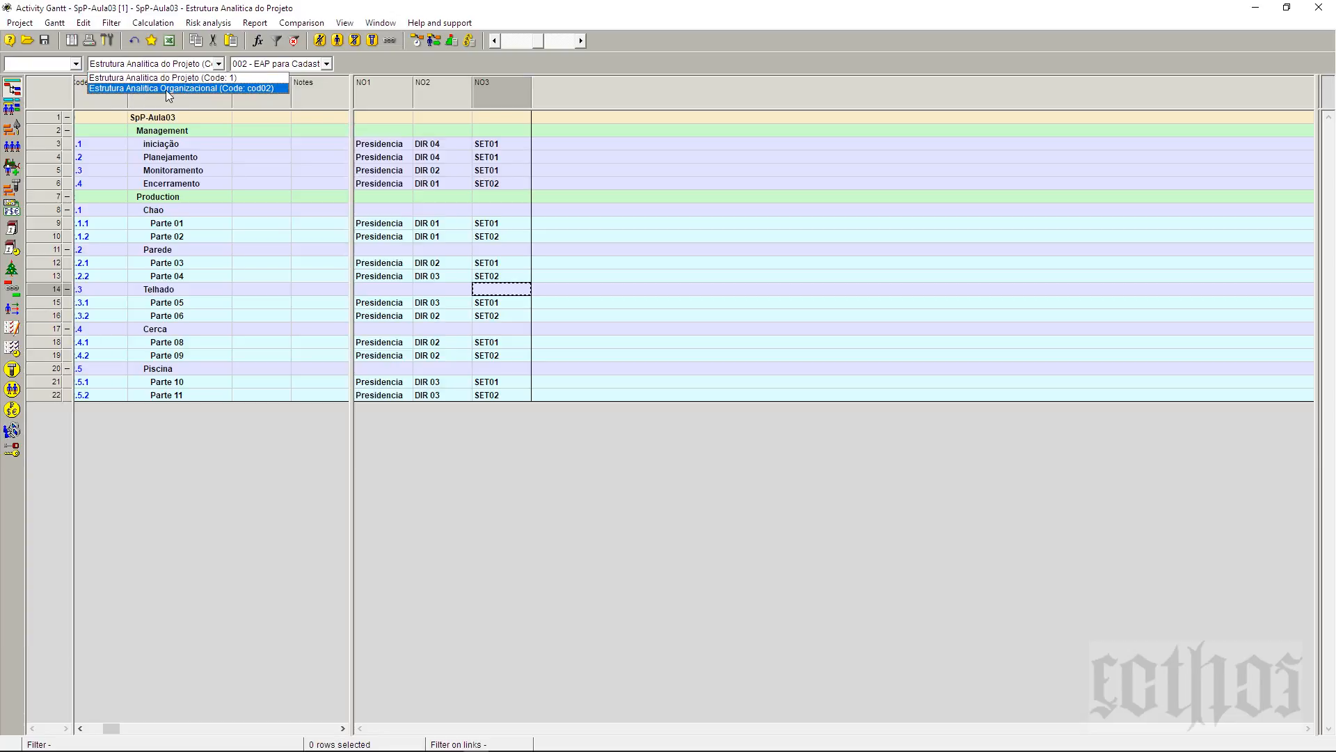
click(377, 61)
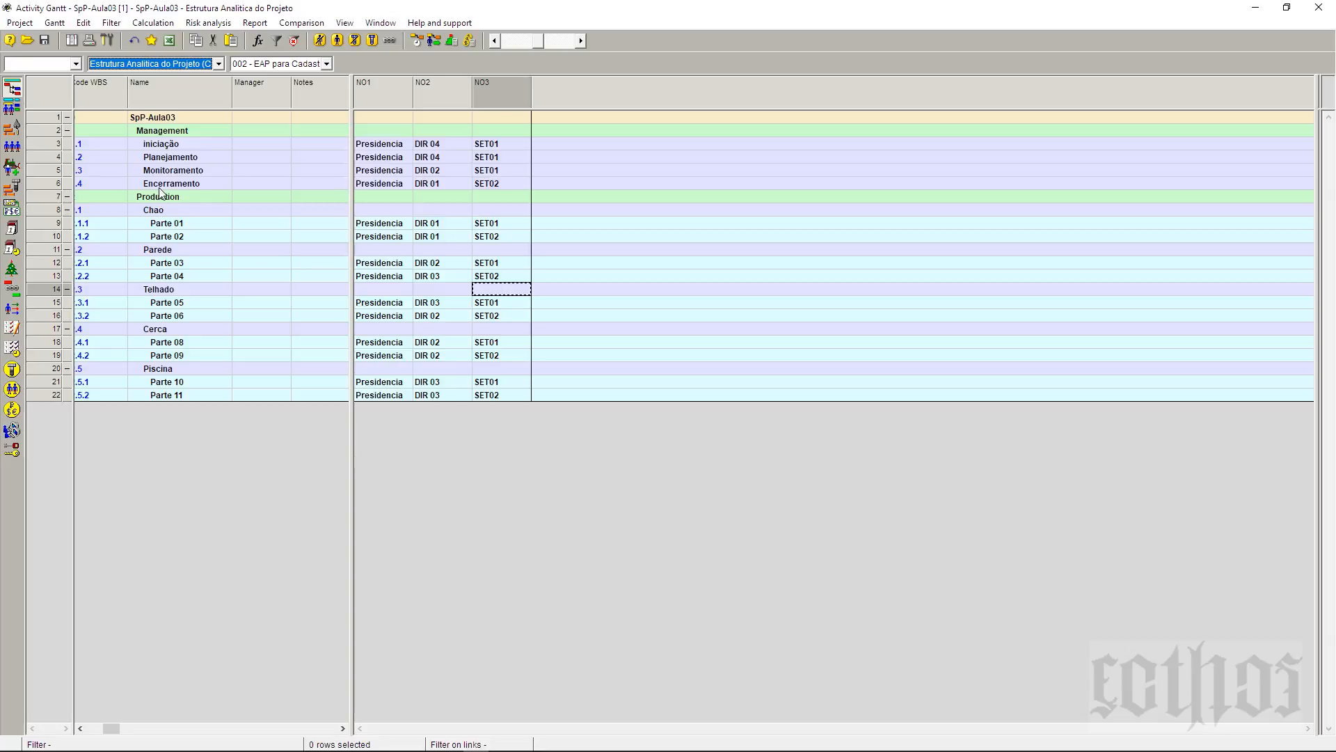
click(219, 64)
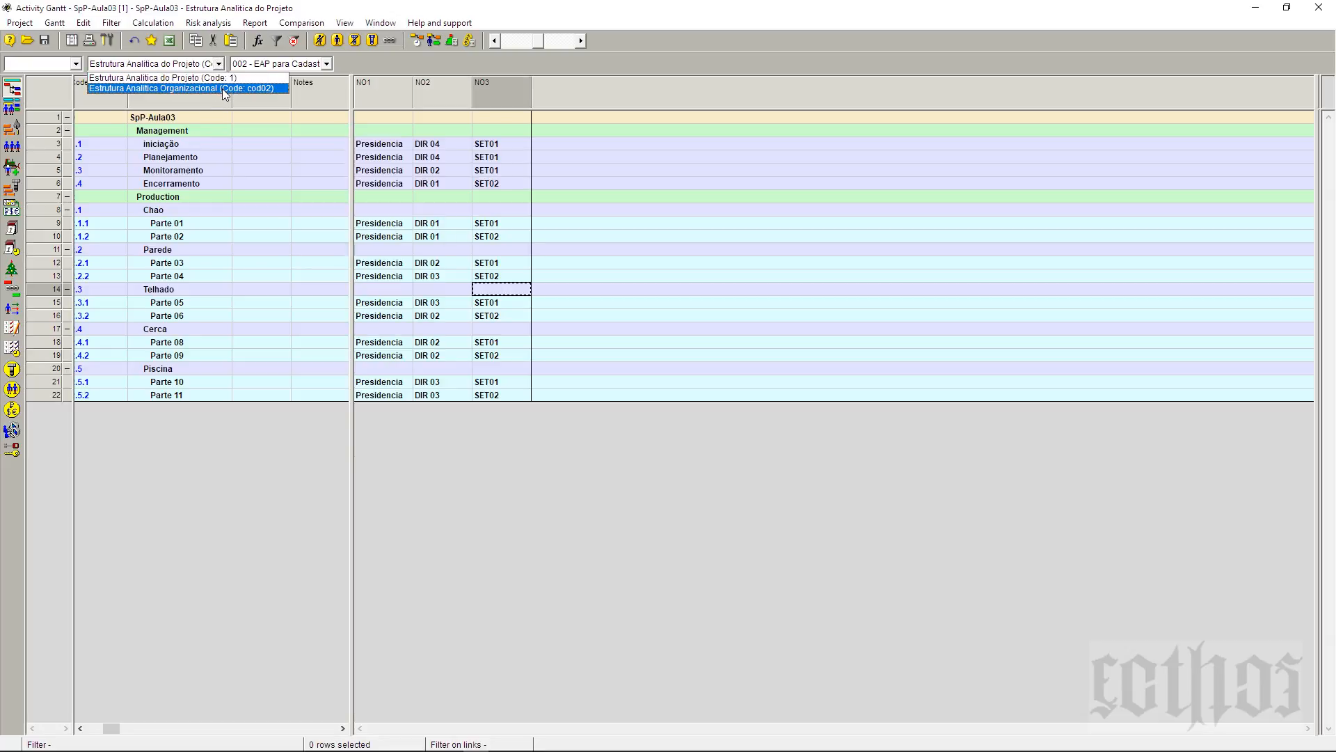
click(223, 89)
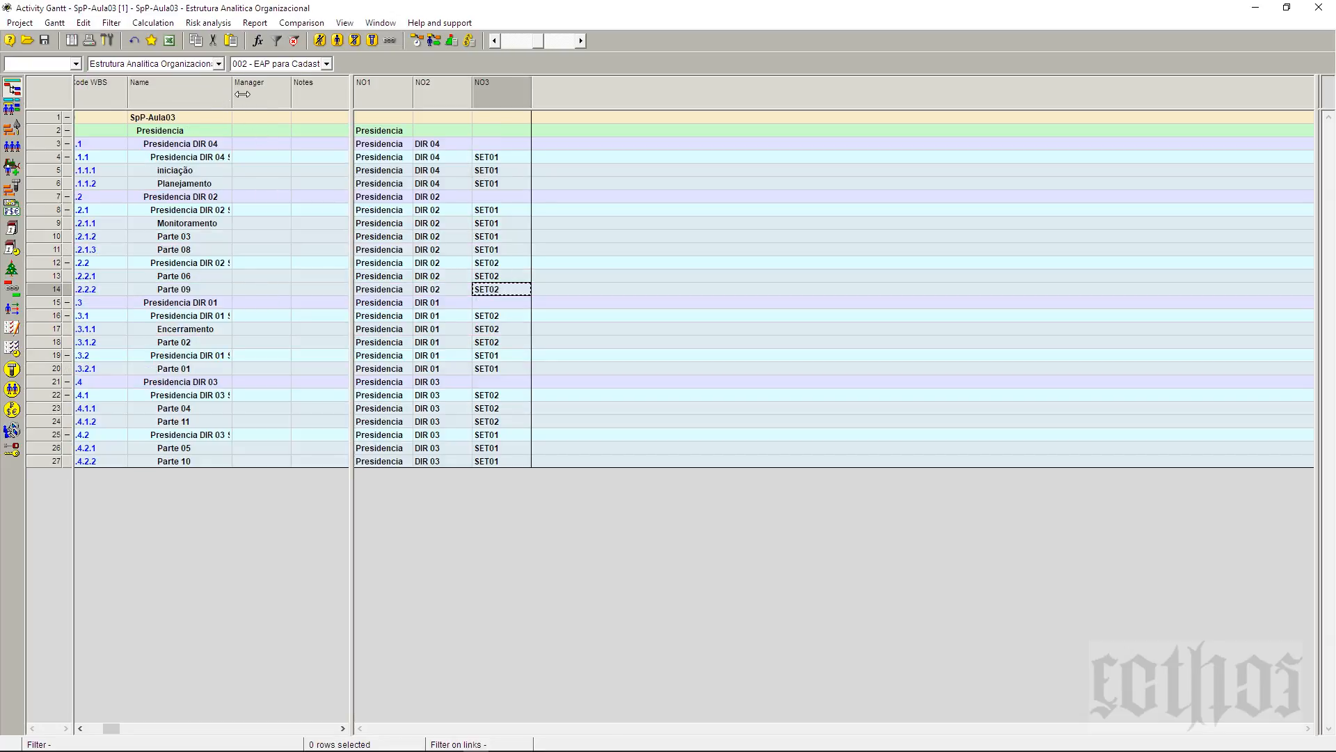
drag(235, 94, 257, 102)
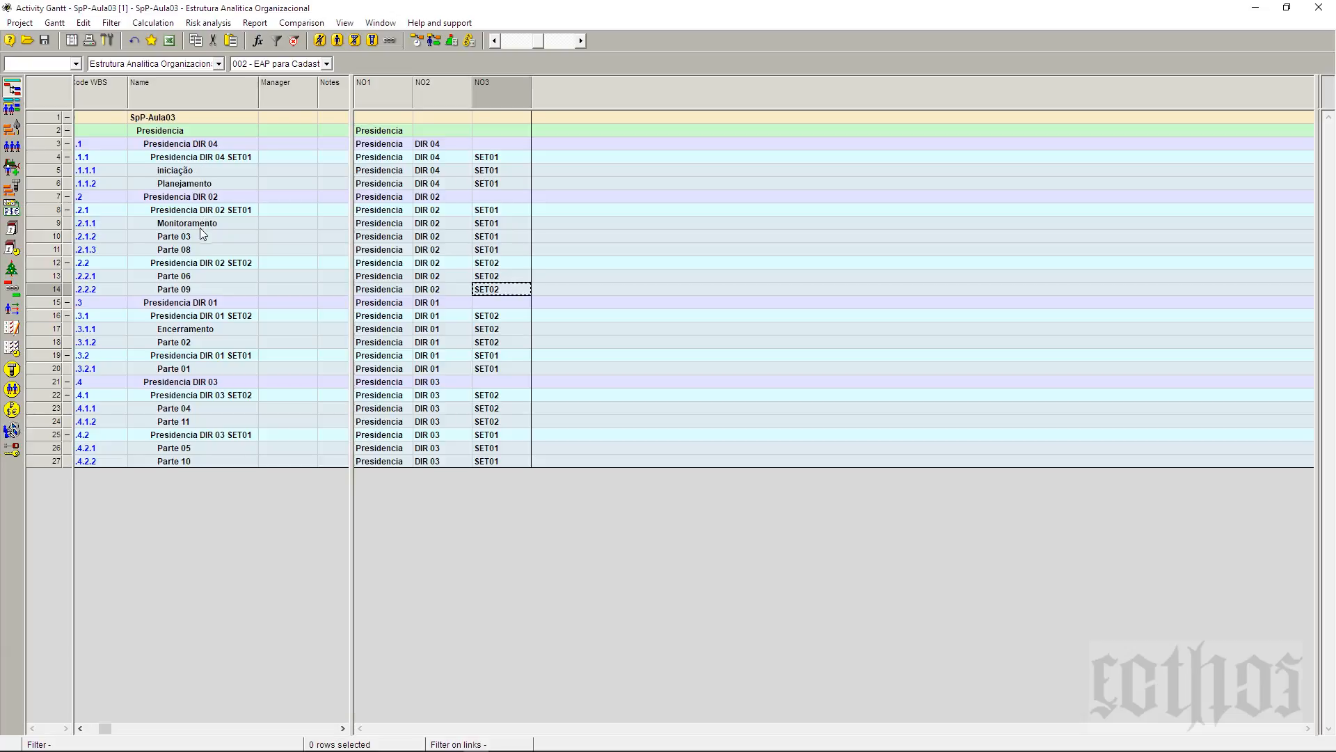
- Examine how the activities are grouped by directorate and sector under the DIR 04 and DIR 02 phases
click(192, 174)
click(195, 185)
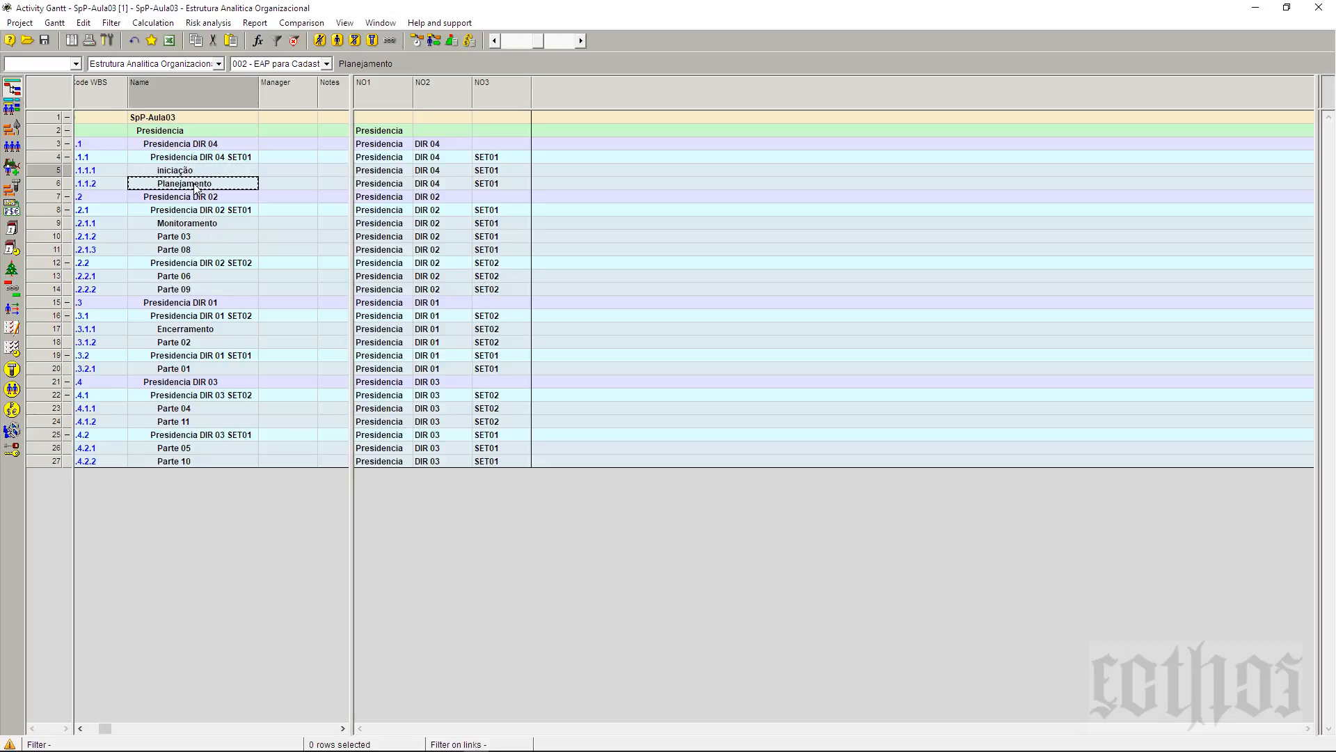
click(200, 222)
click(202, 237)
click(209, 249)
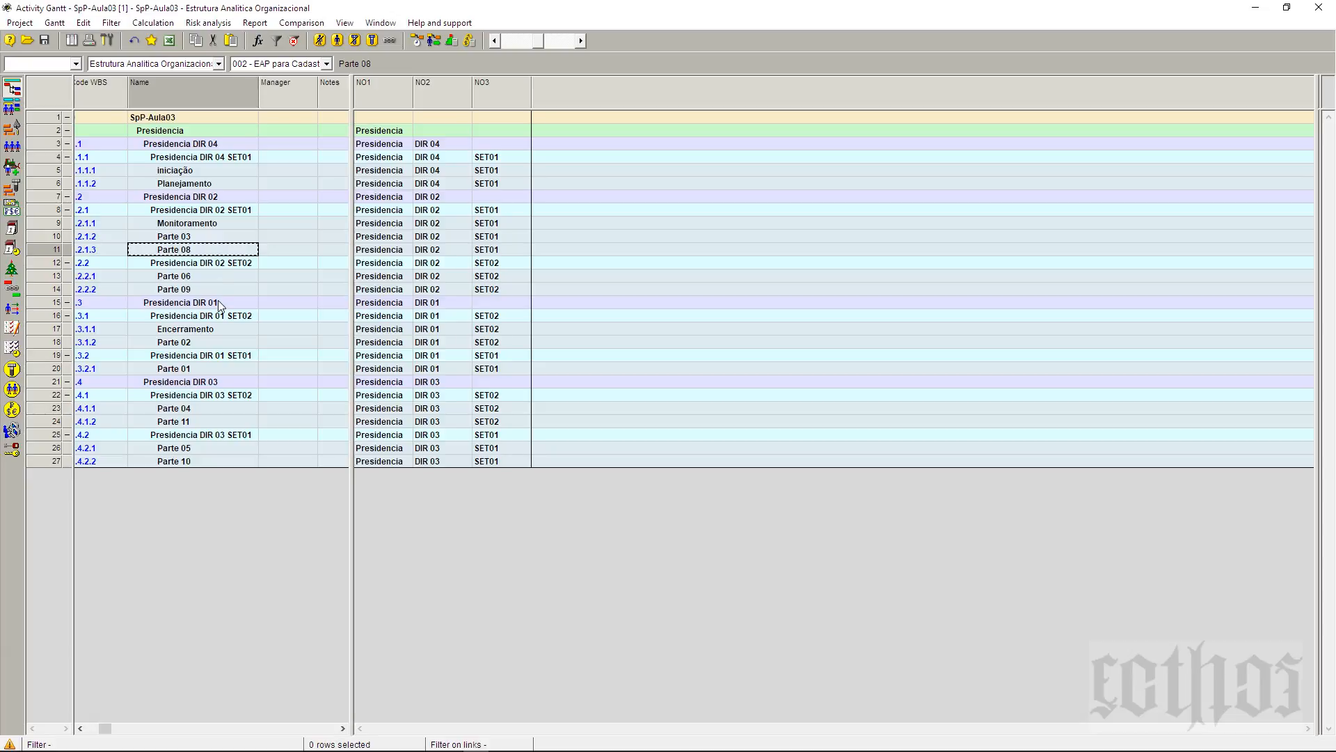
click(220, 276)
click(220, 289)
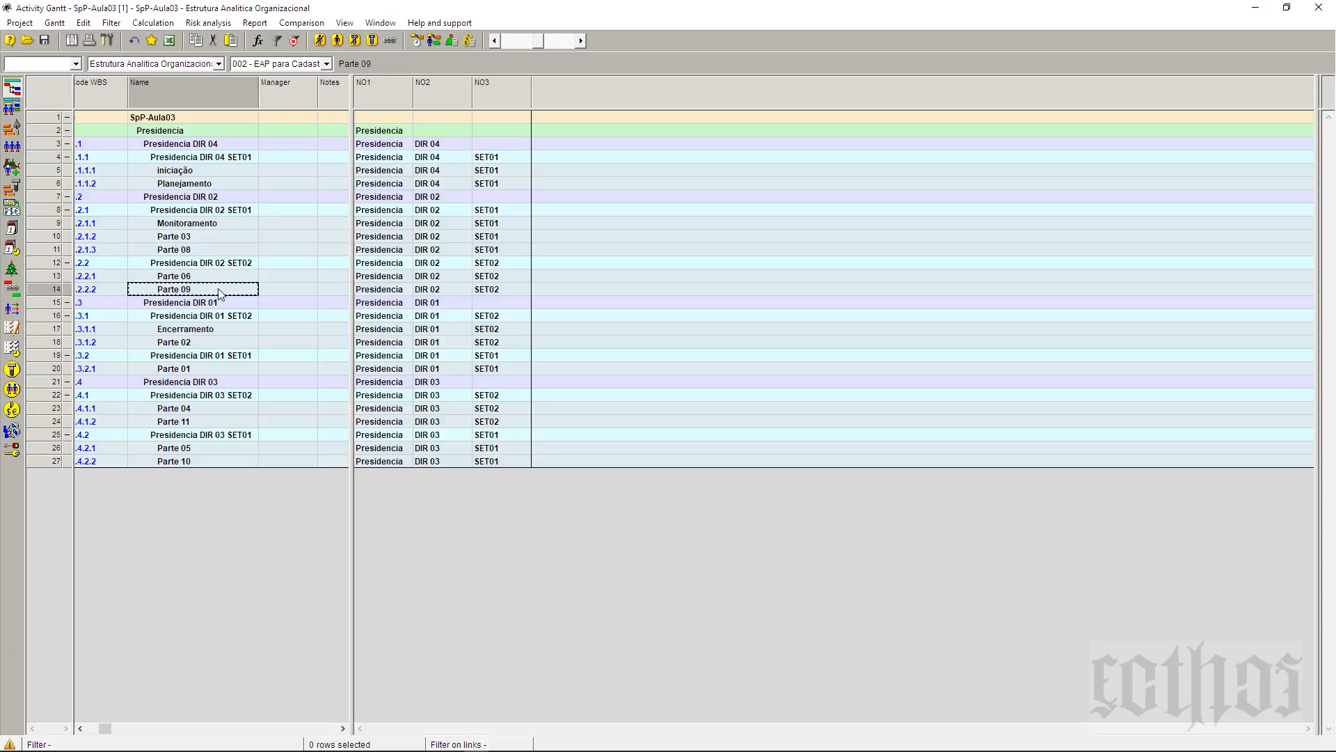
click(225, 146)
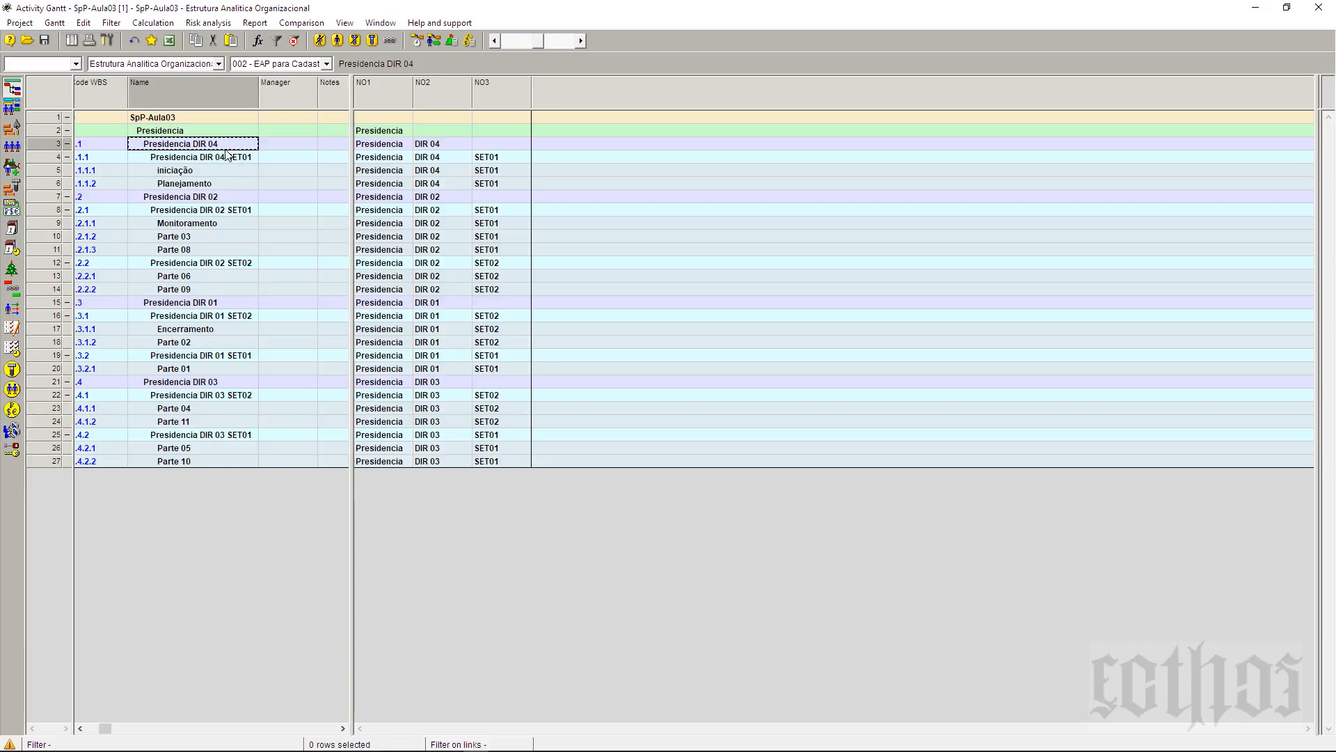
click(220, 160)
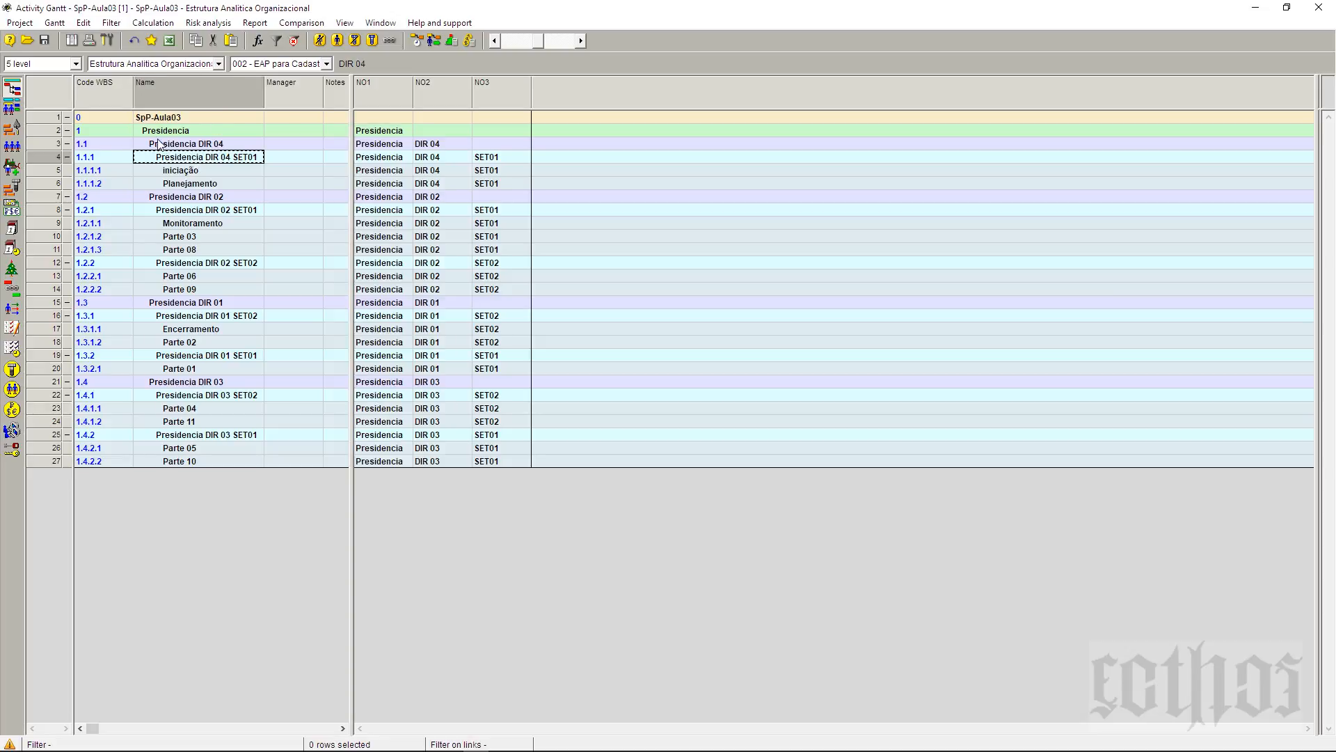
- Show the structure down to level 3 and copy the four phases' NO2 values over their names
click(75, 64)
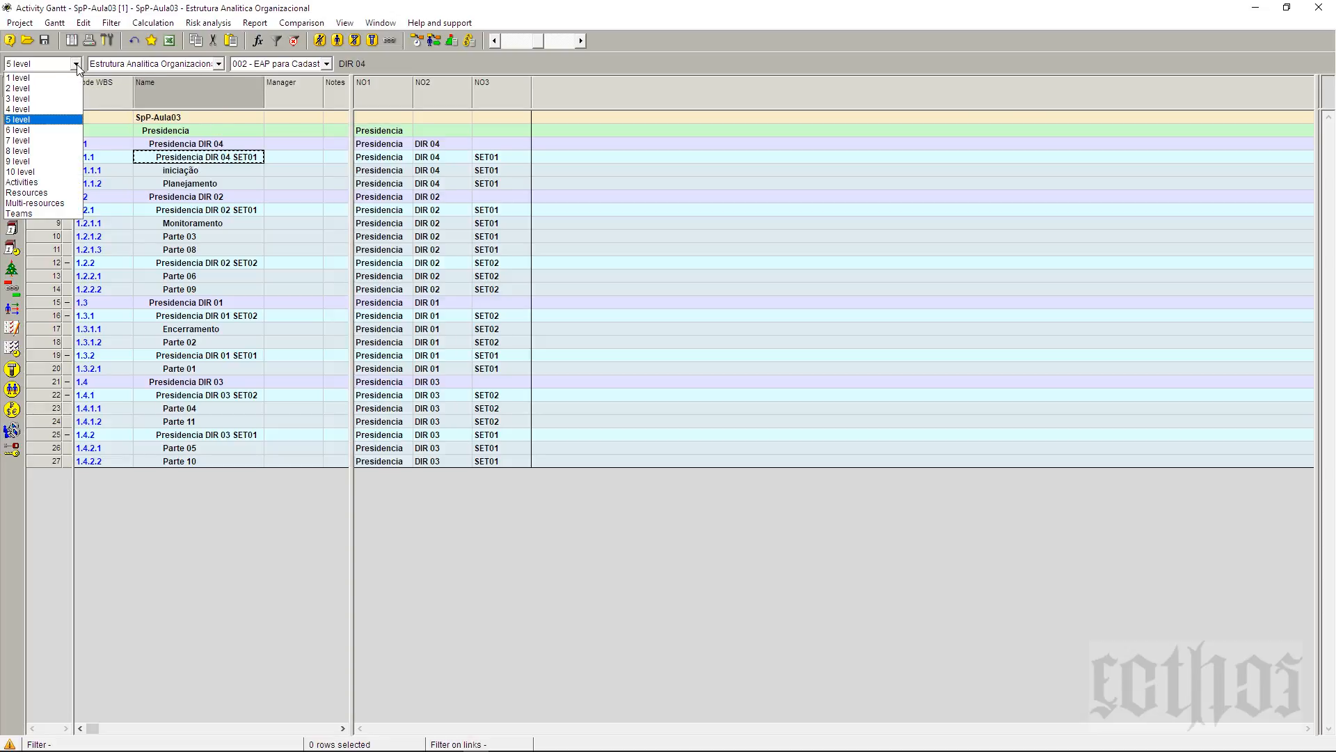
click(28, 85)
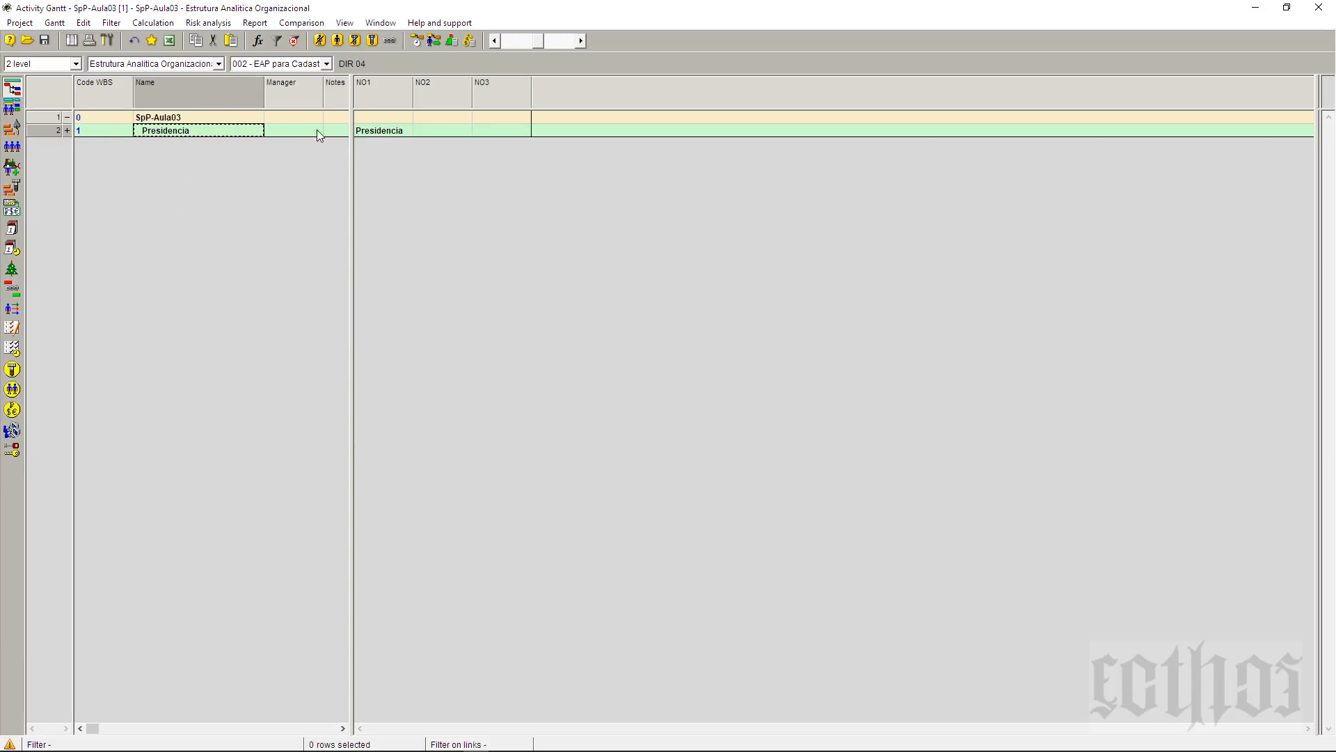
click(75, 64)
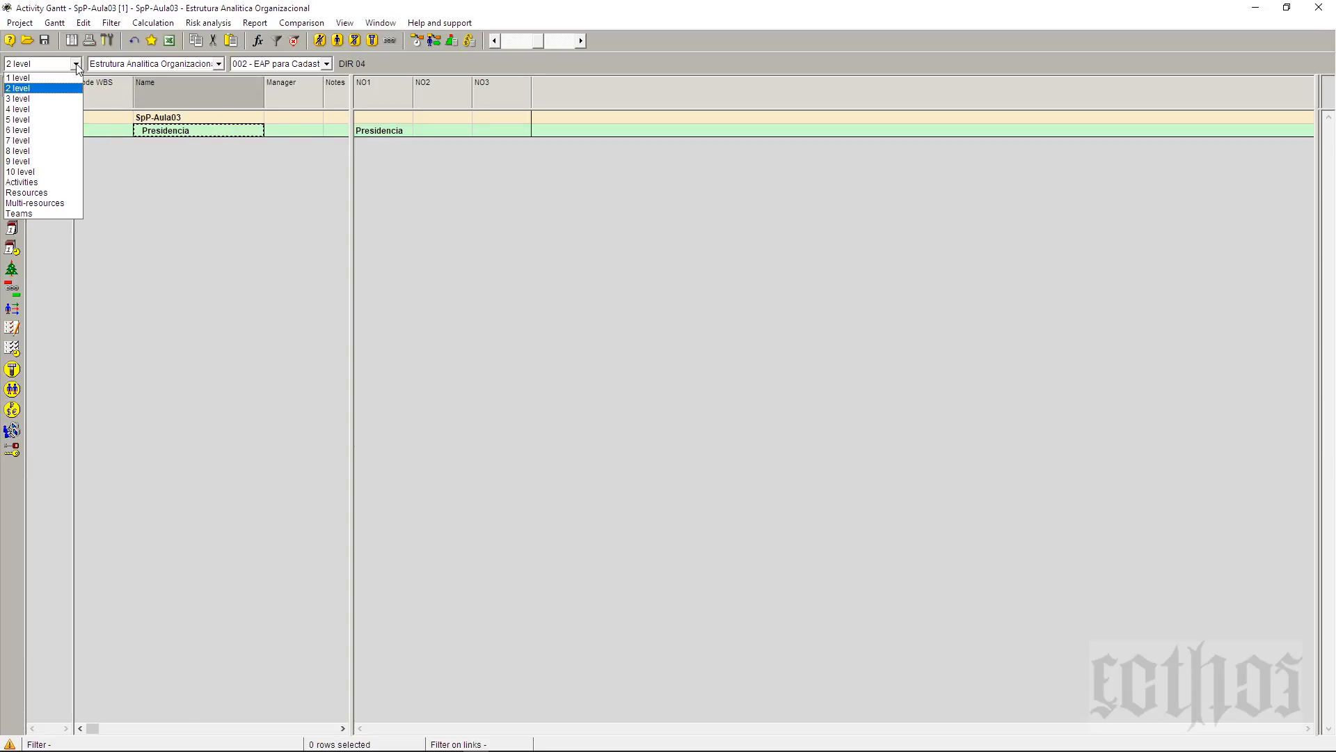
click(69, 99)
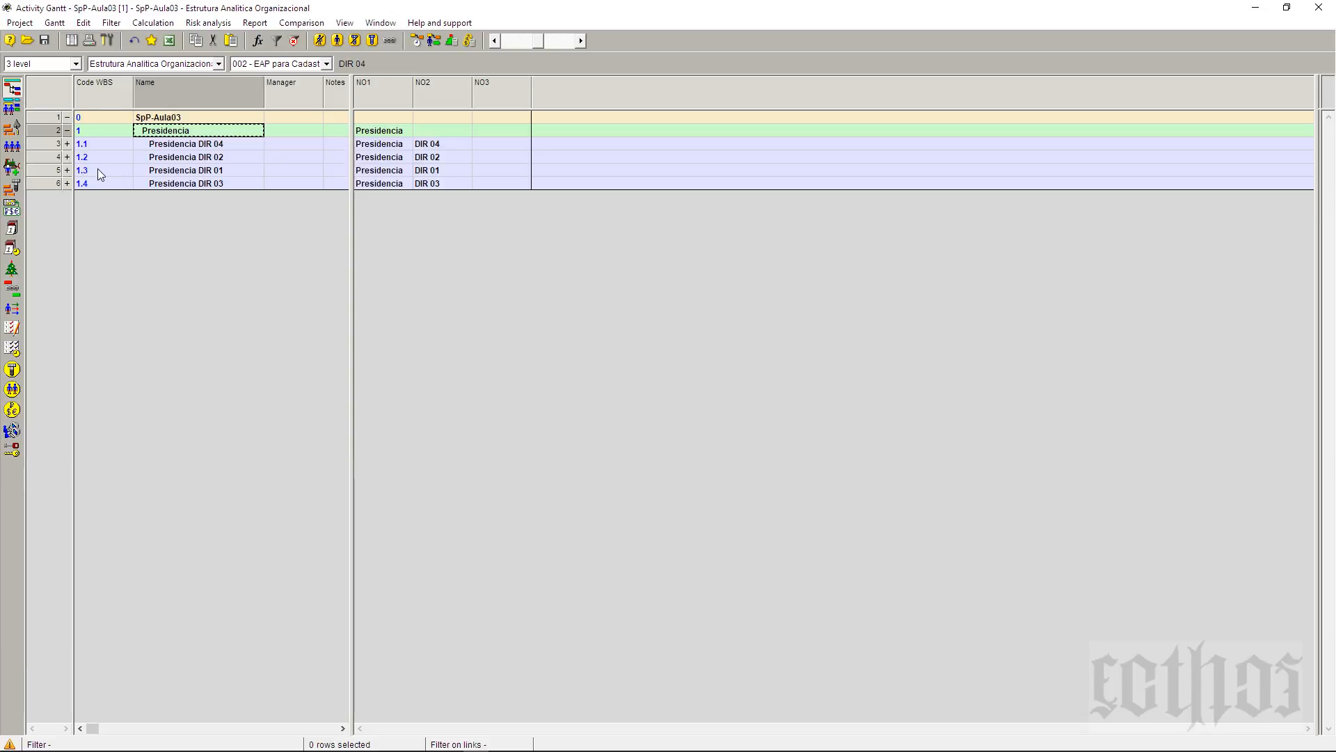
click(435, 145)
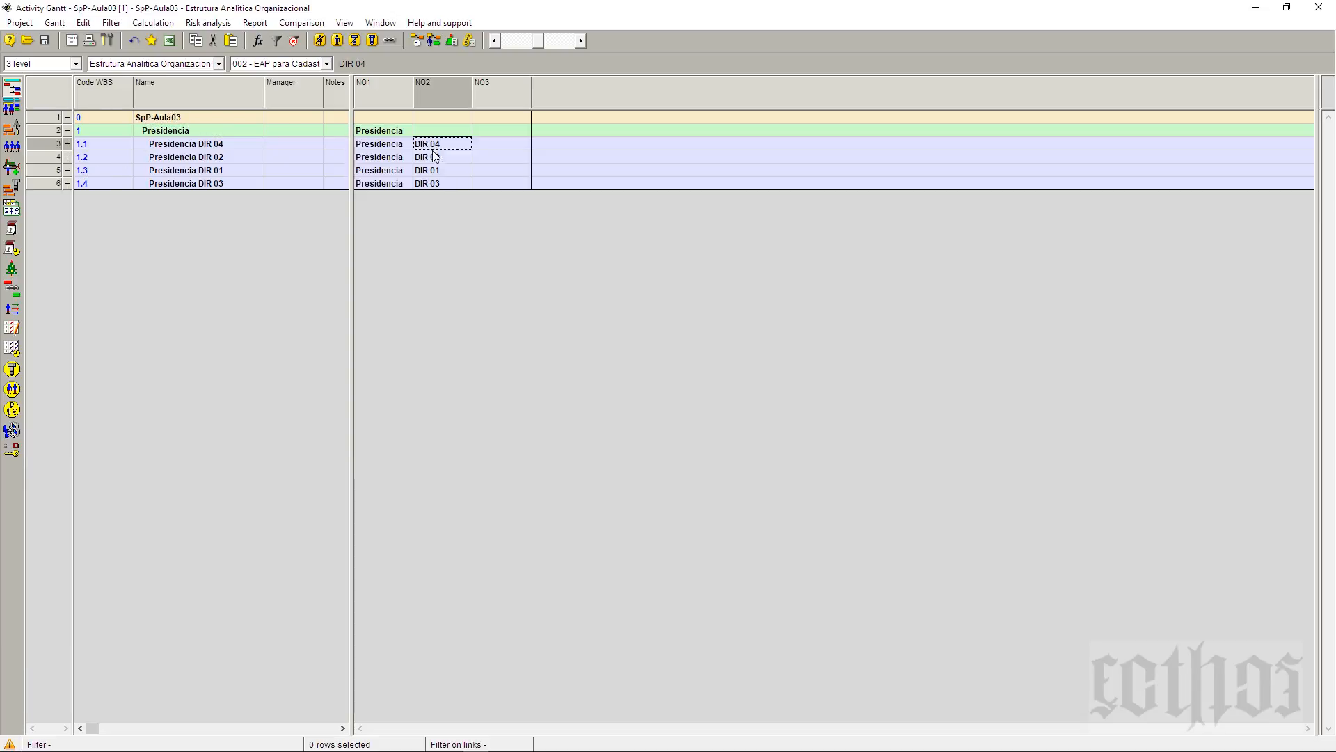
shift+click(432, 181)
key(ctrl+c)
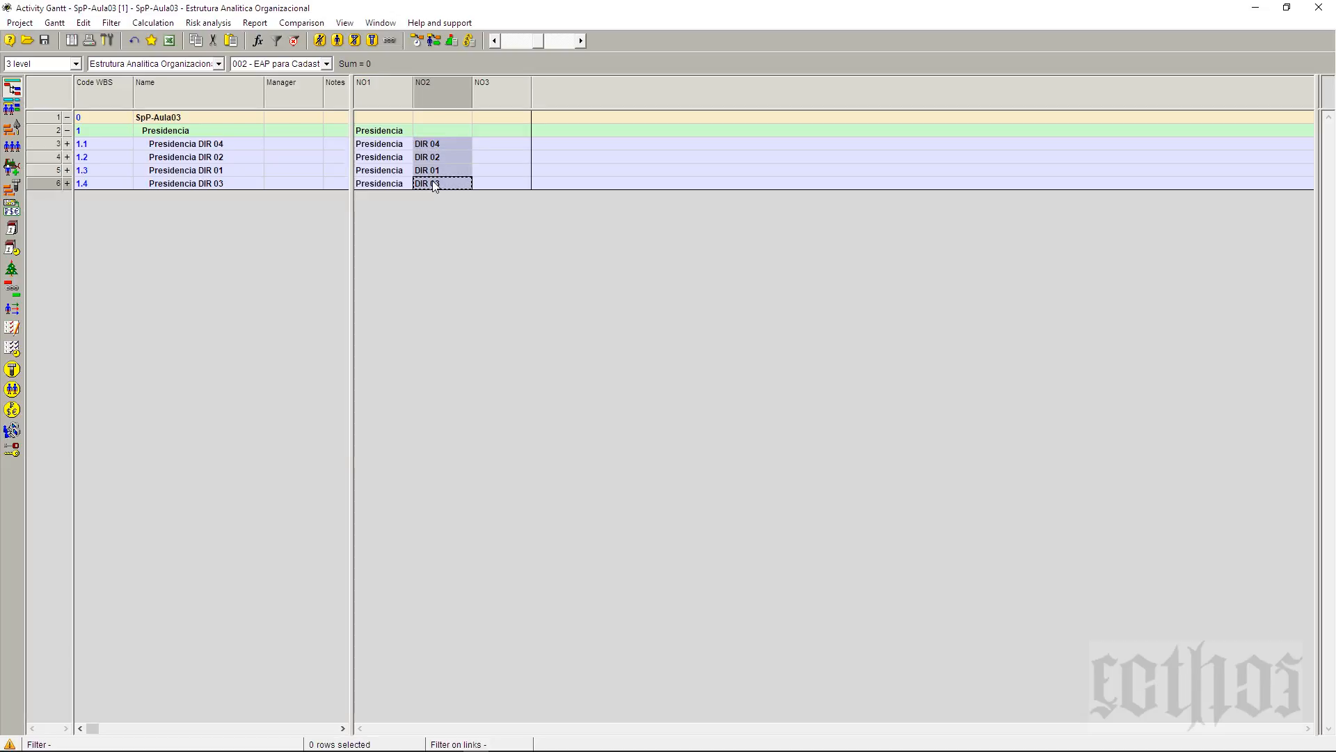
click(233, 144)
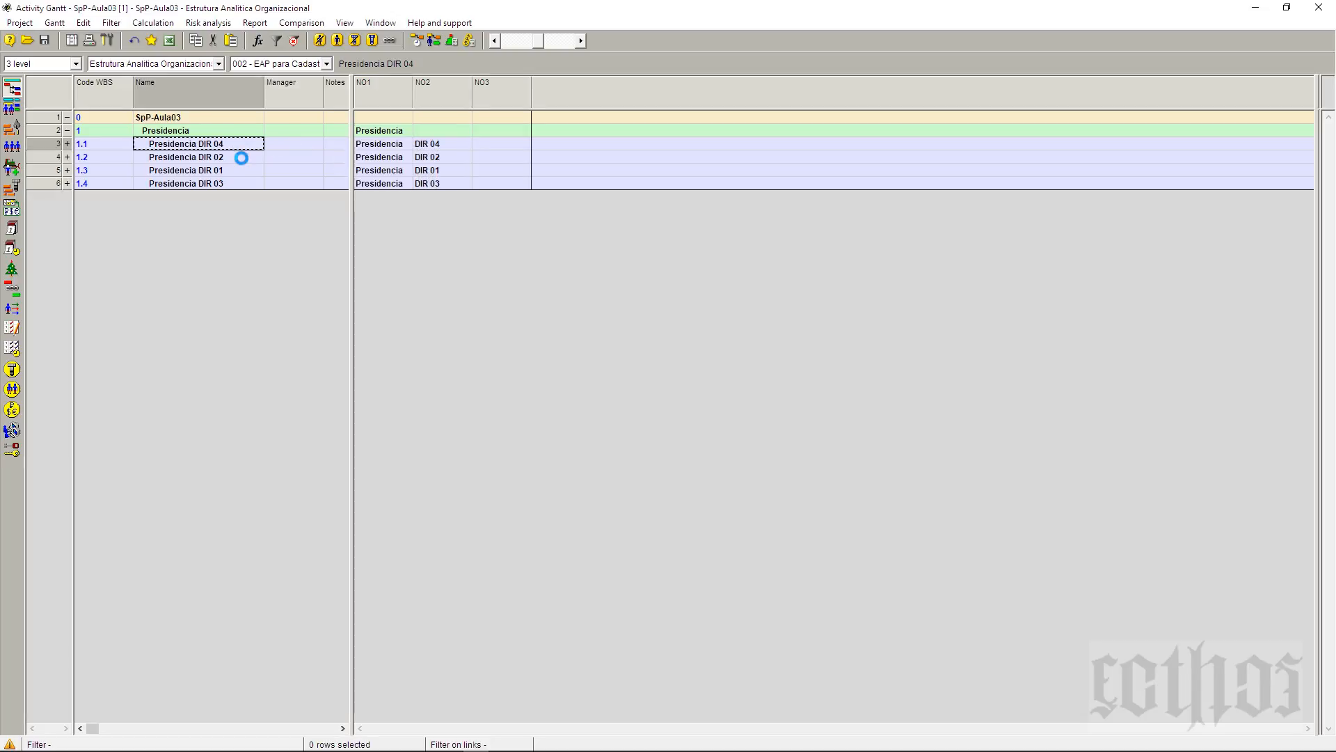
key(ctrl+v)
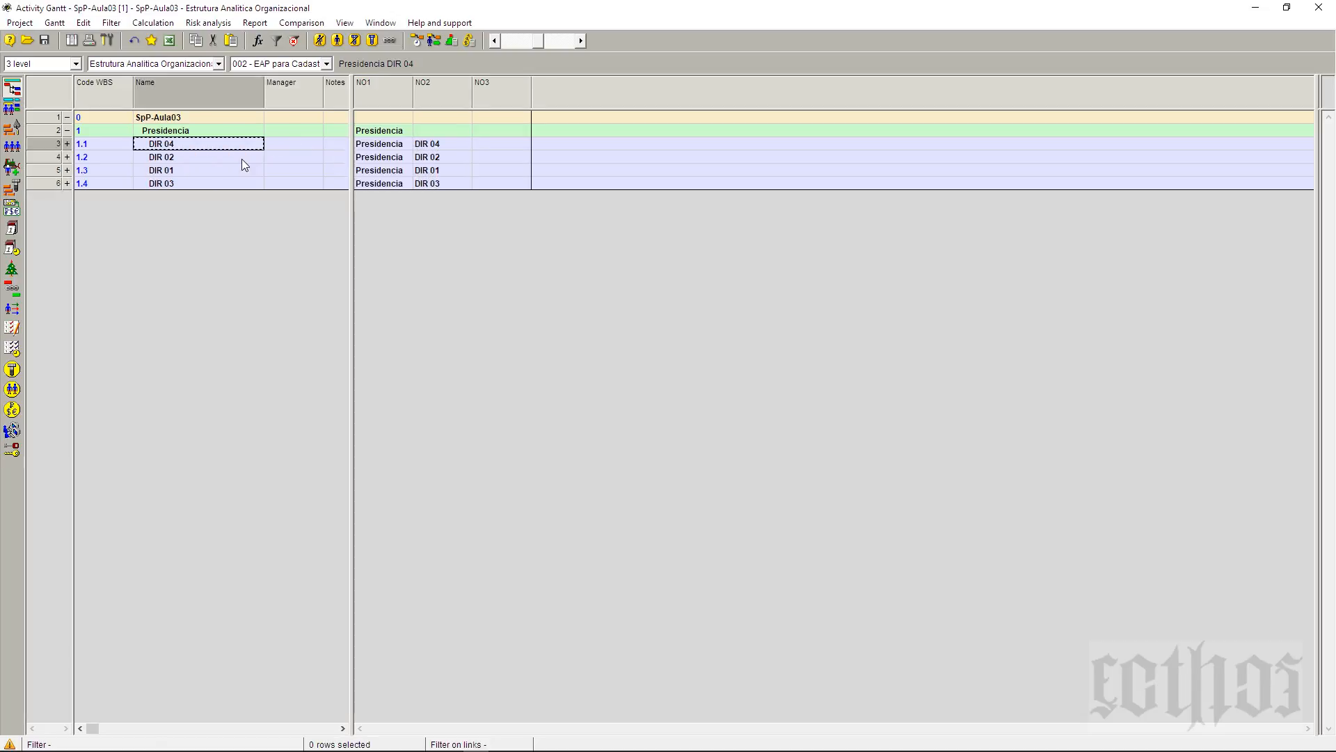
- Show the structure down to level 4 and copy each sector phase's NO3 value over its name
click(76, 64)
click(72, 109)
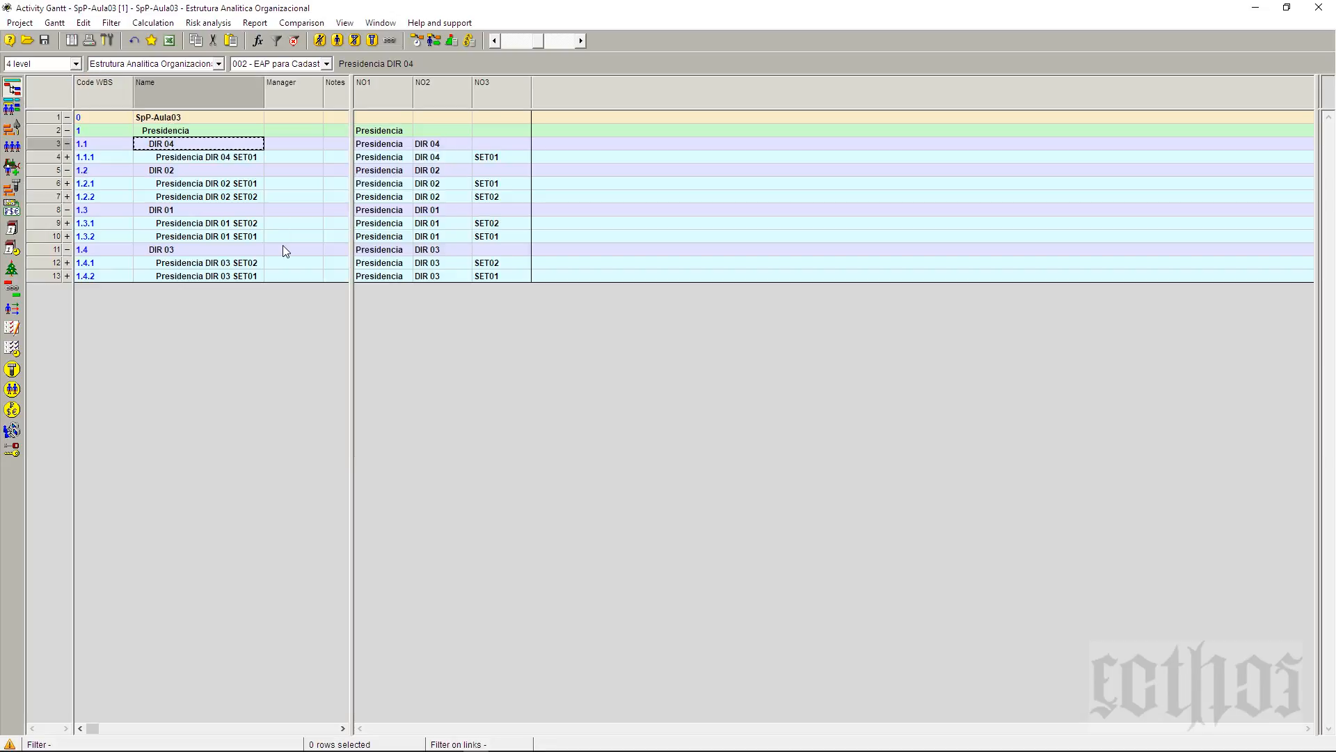
click(494, 158)
click(499, 184)
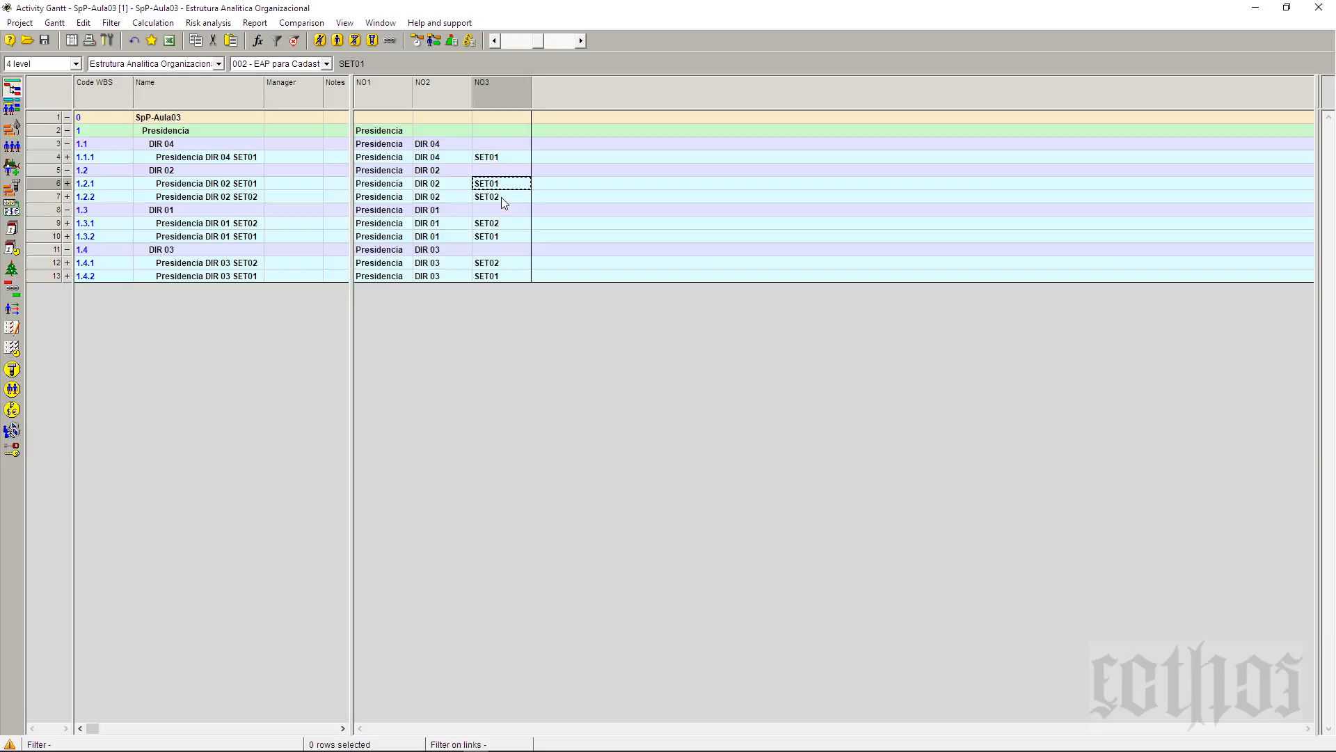
click(476, 159)
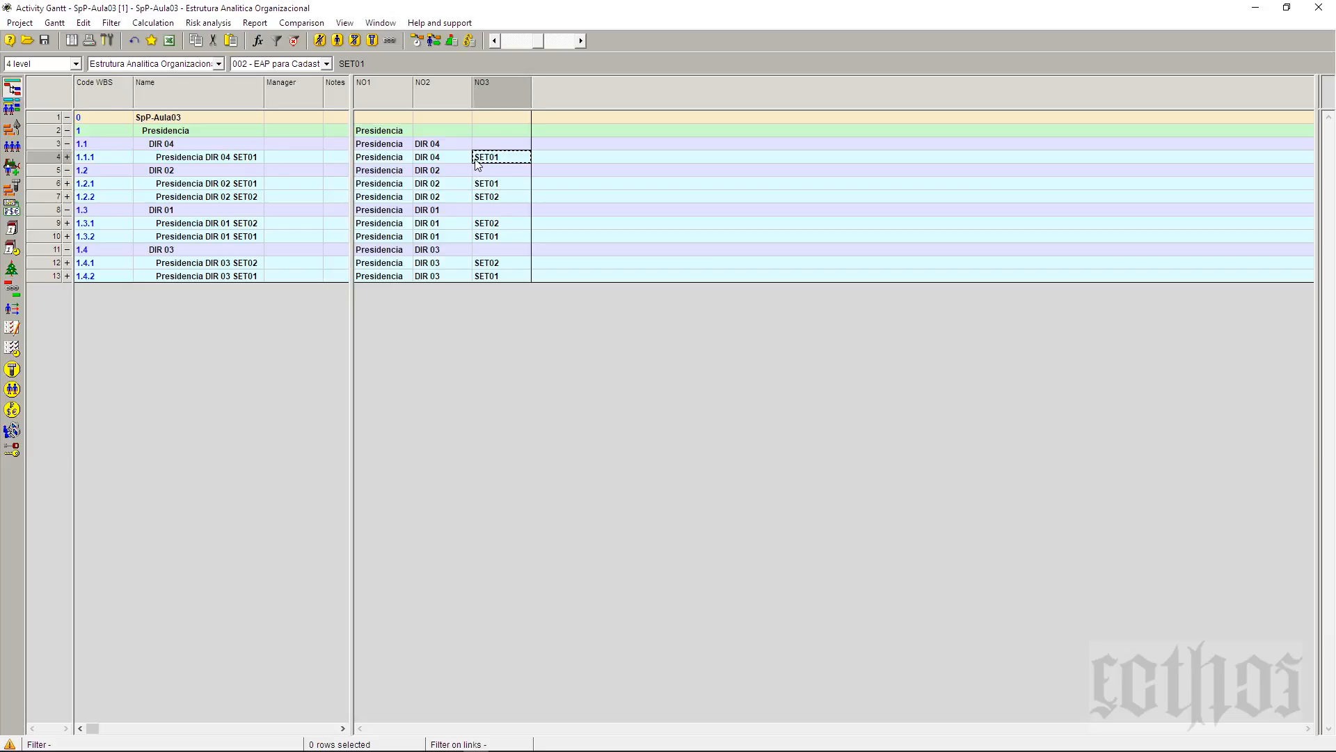
double_click(219, 159)
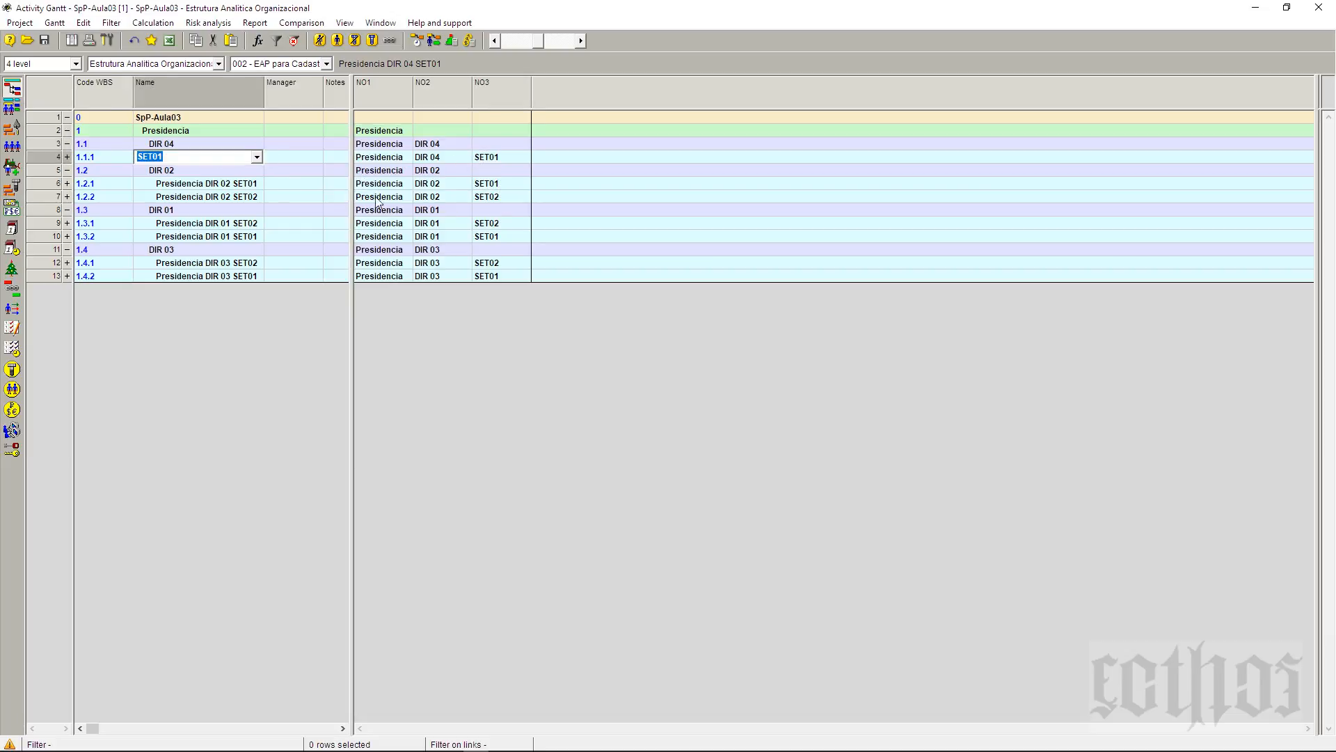
drag(511, 182, 510, 200)
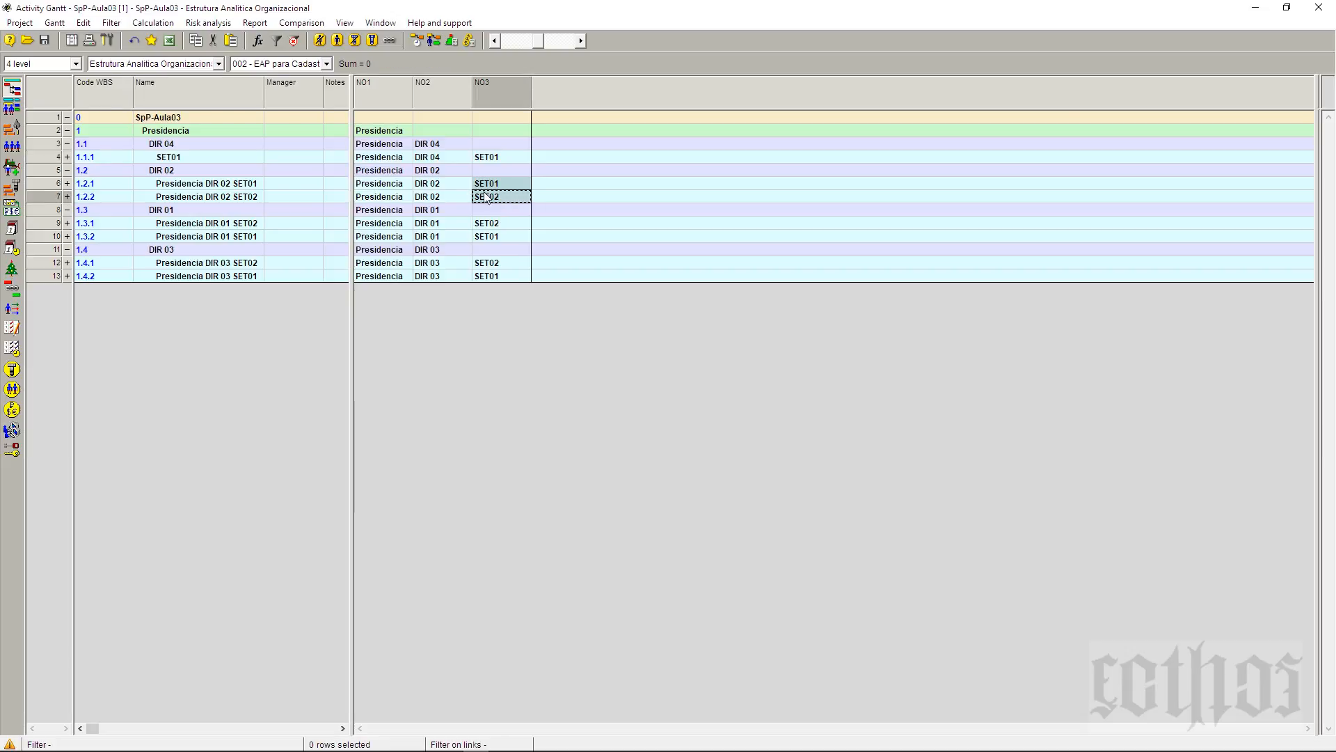
click(246, 184)
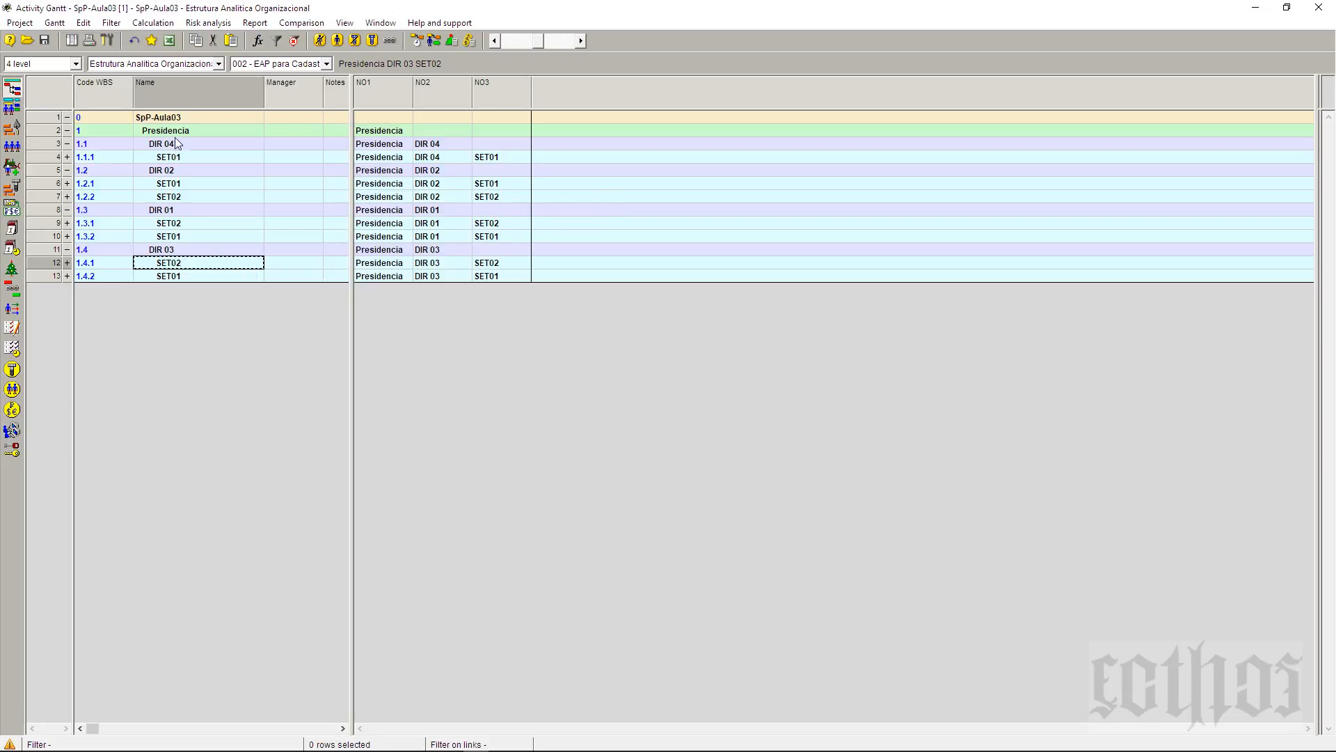
- Show the structure down to level 5 and save the layout in the project as a new one named 003 - EAO
click(75, 62)
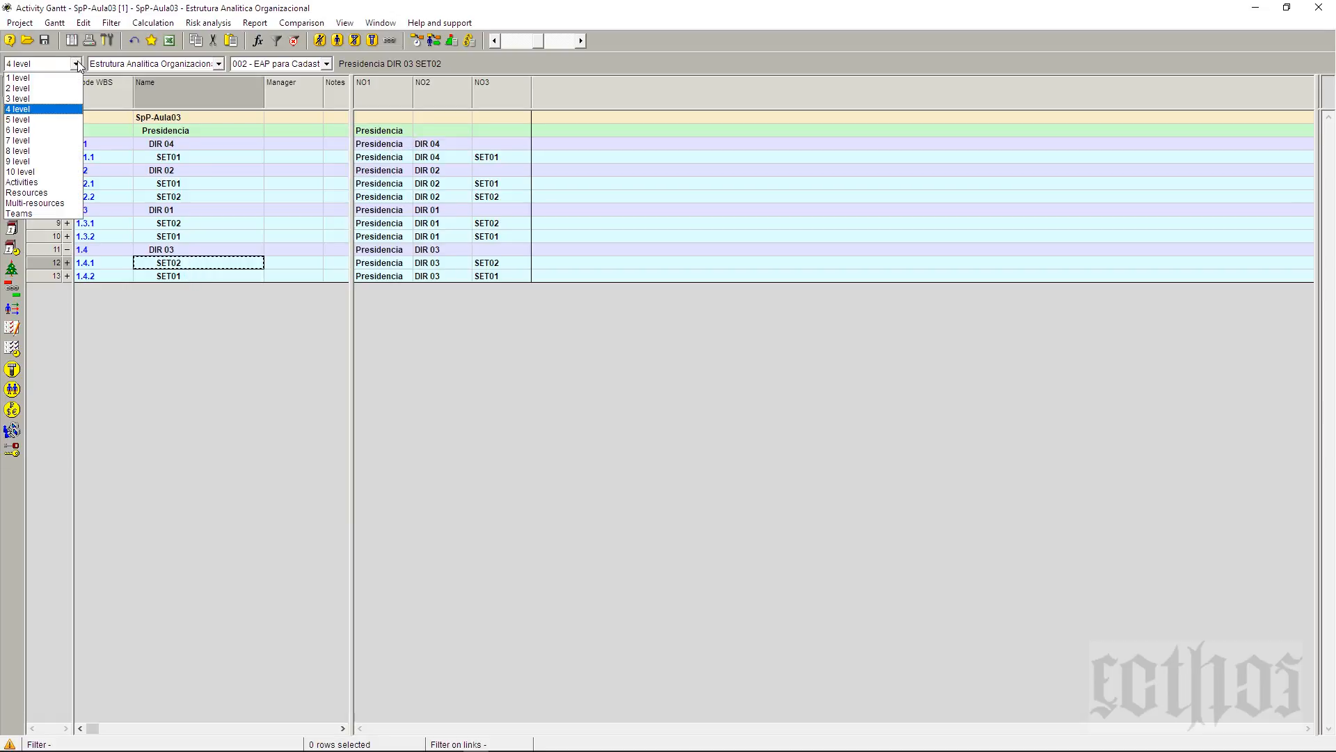
click(70, 119)
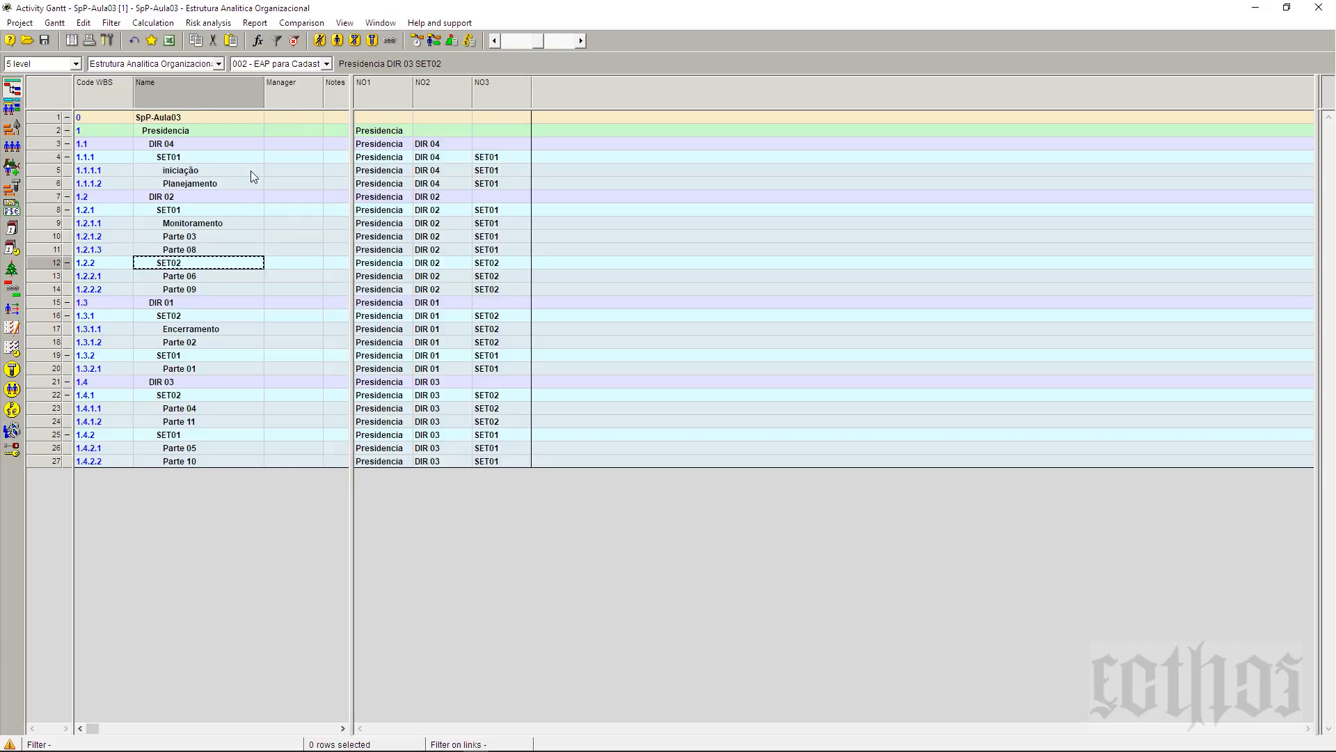
click(64, 22)
mouse_move(69, 69)
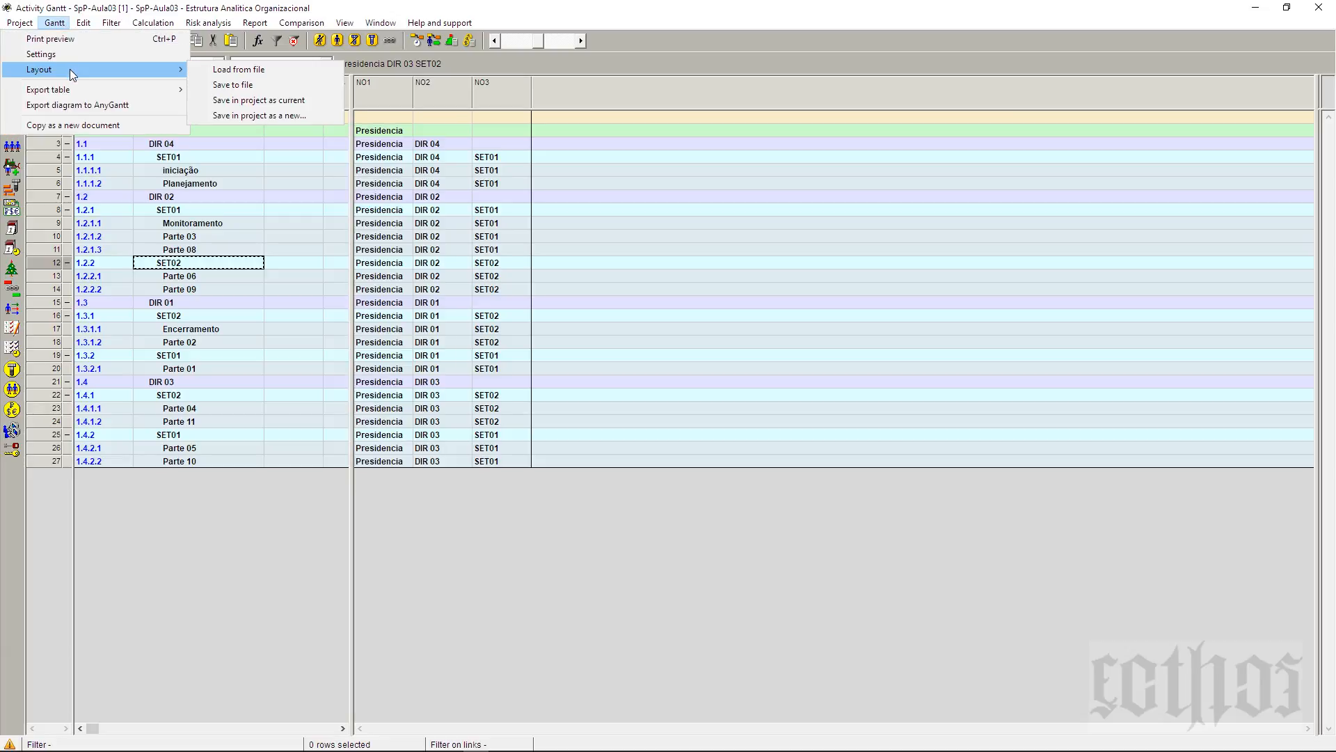
click(266, 115)
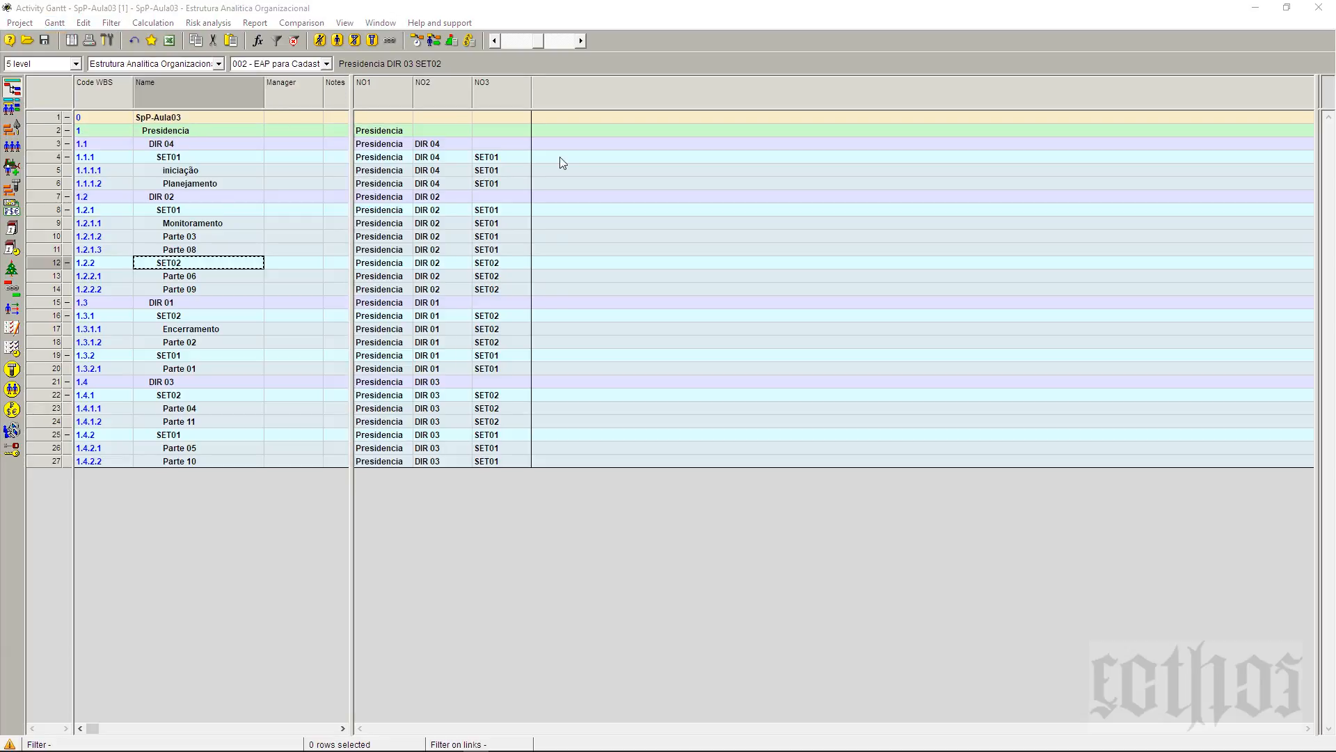
text(003)
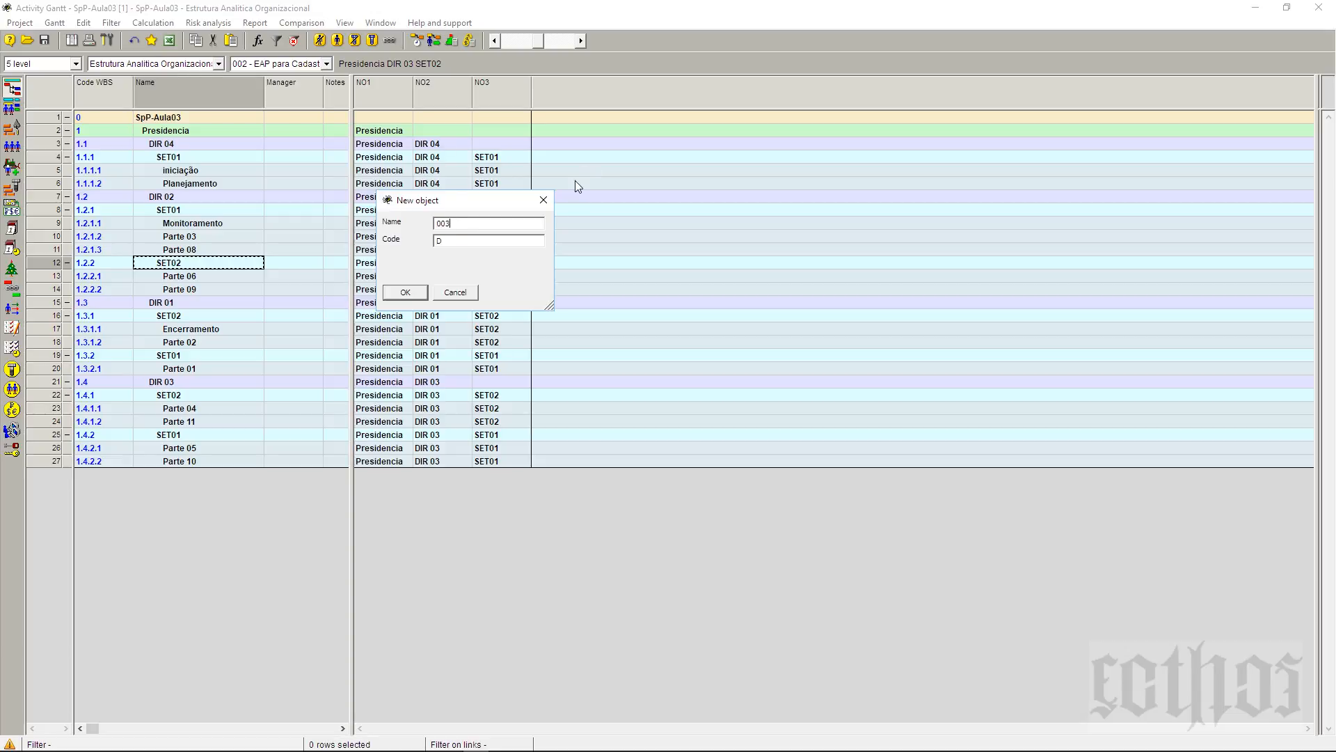
text( - Estr)
key(BackSpace)
key(BackSpace)
key(BackSpace)
text(AO)
click(405, 294)
- Remove the NO1, NO2 and NO3 columns and update the current 003 - EAO layout with Estrutura Analitica Organizacional selected
click(386, 94)
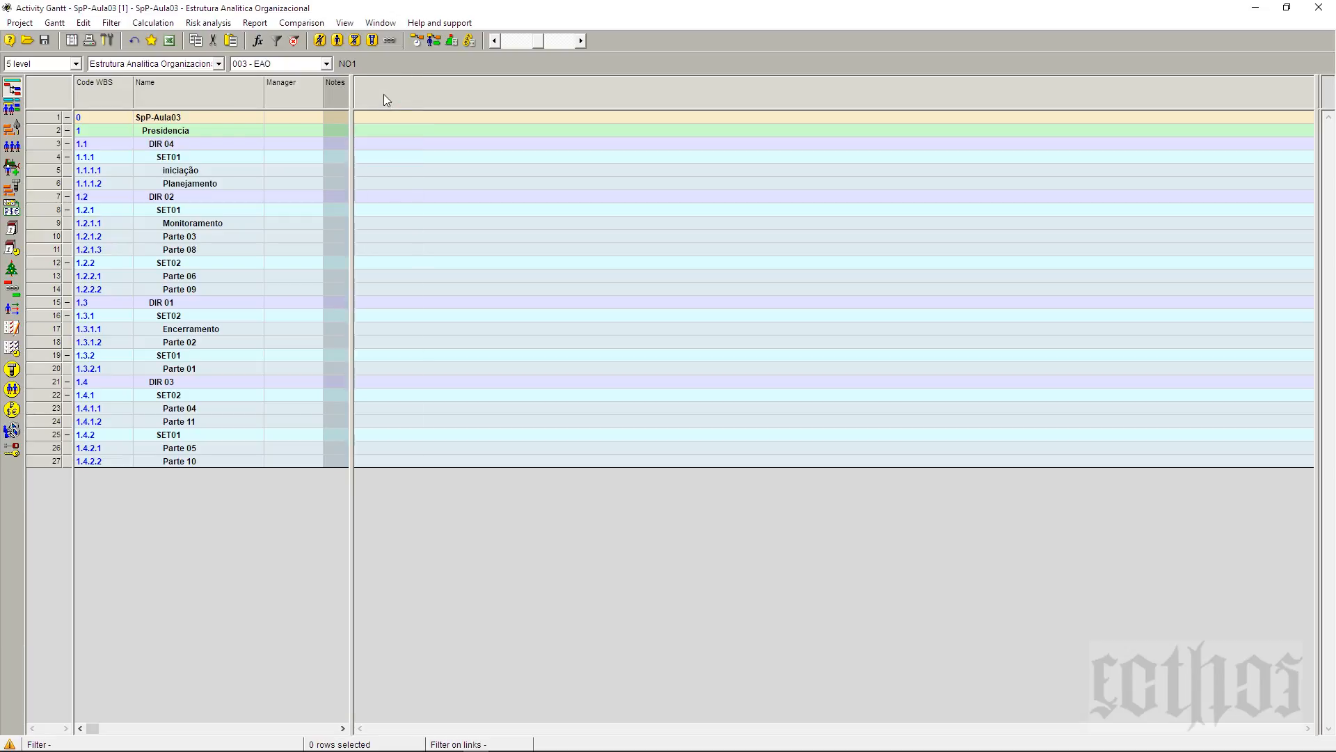
drag(358, 109, 370, 109)
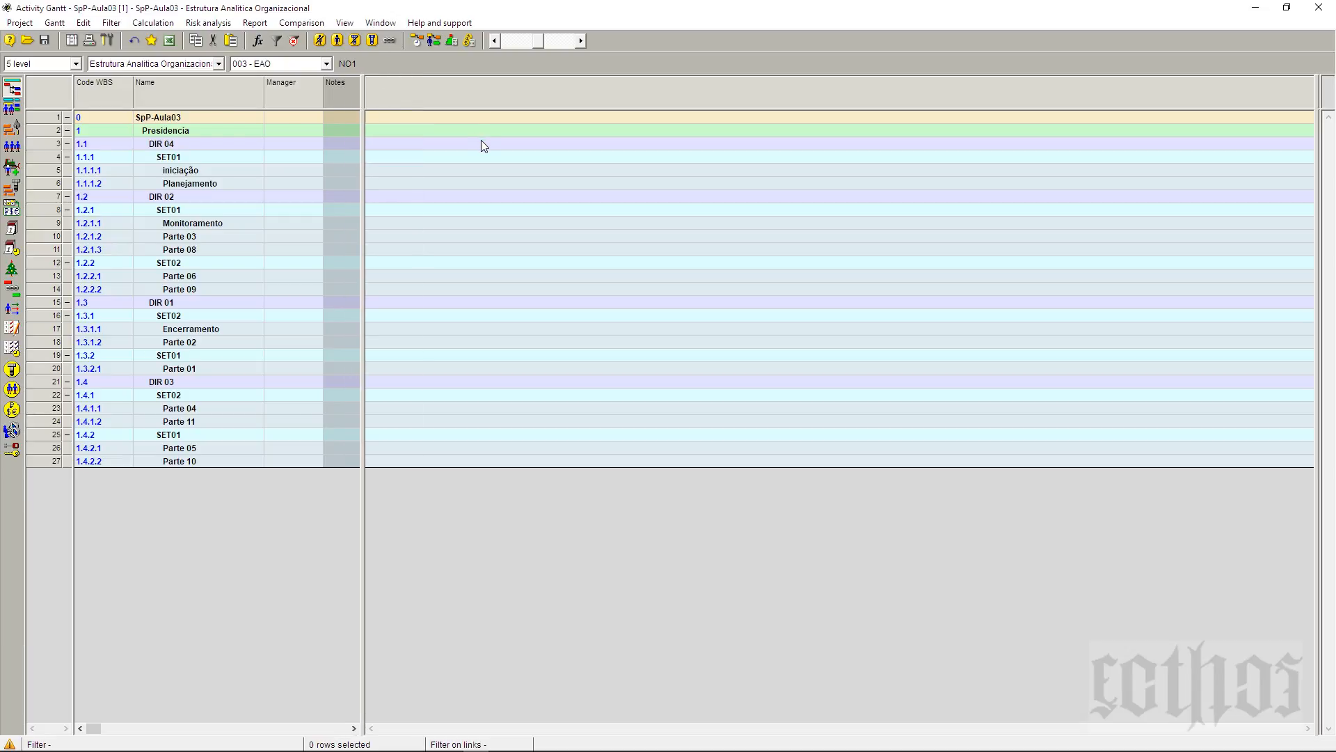
click(218, 64)
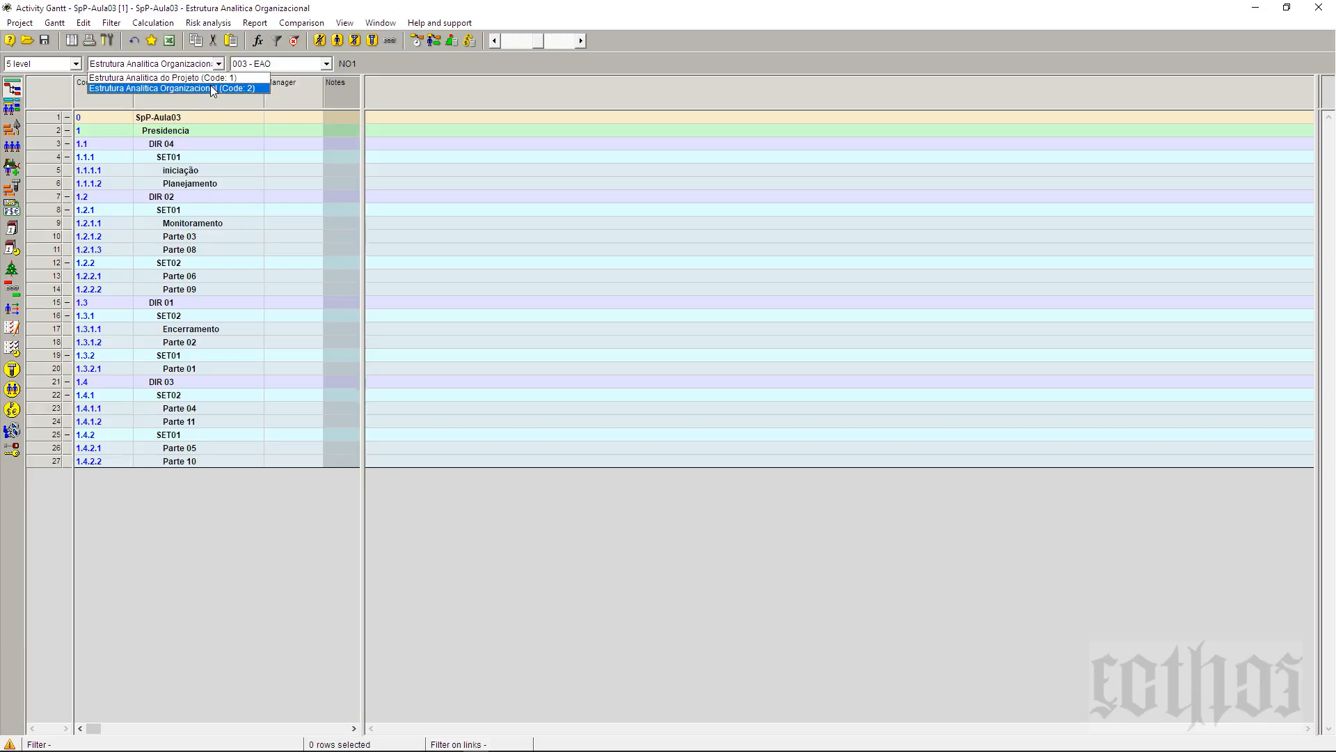
click(212, 89)
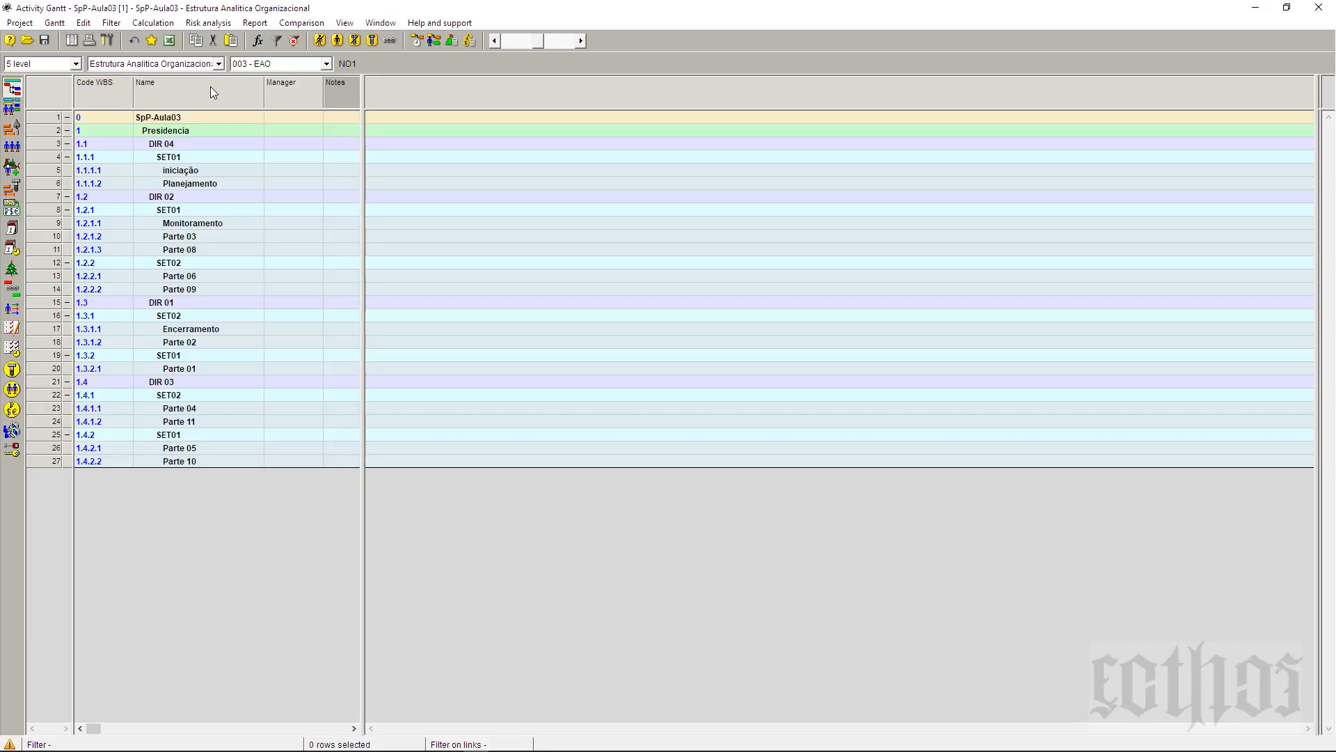
click(54, 24)
mouse_move(56, 68)
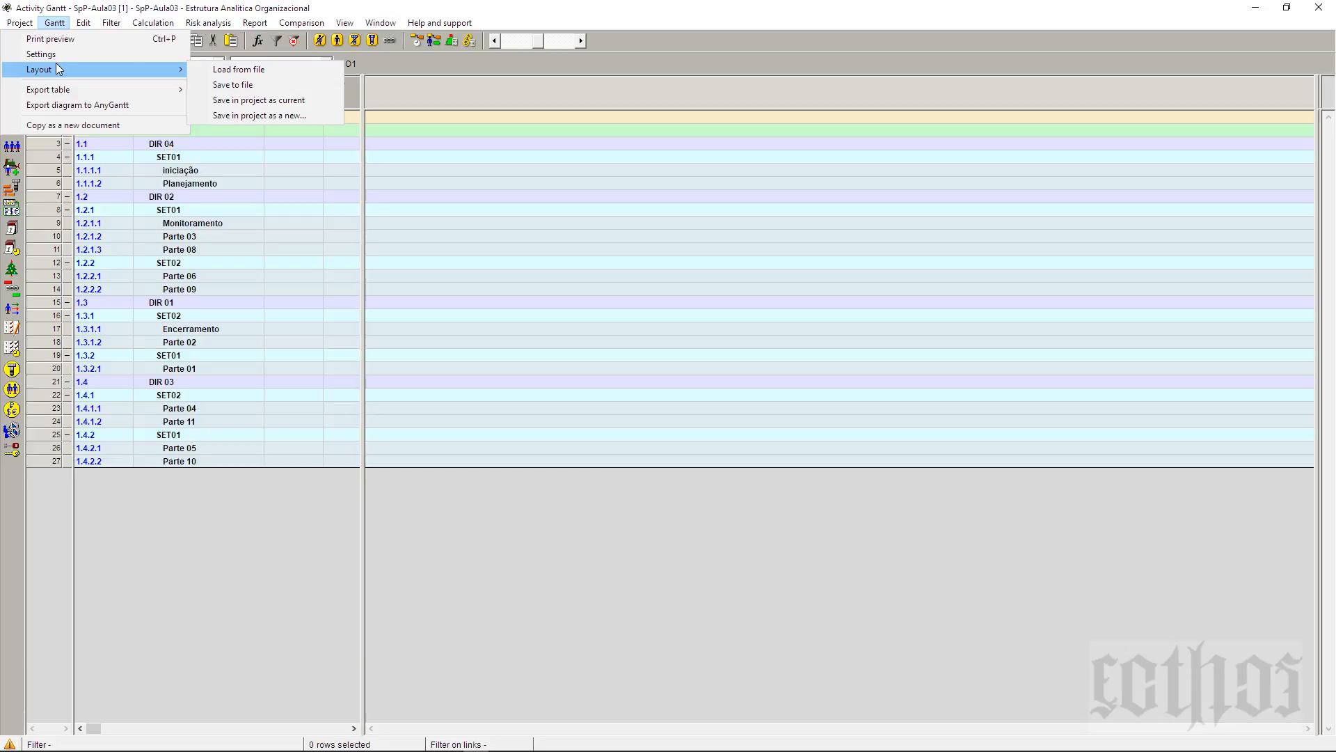
click(291, 102)
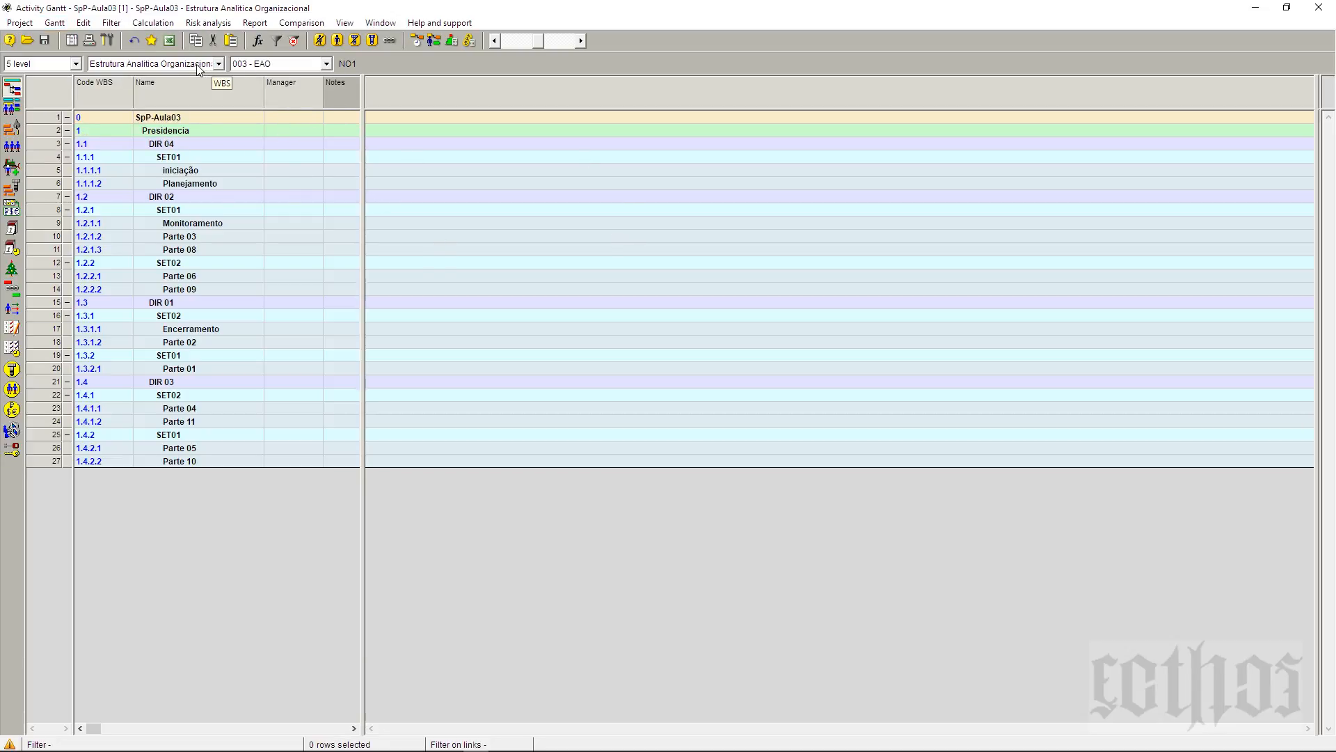
- Compare the structures and columns shown by layouts 001 - EAP, 002 - EAP para Cadastro and 003 - EAO, ending on 003 - EAO
click(252, 64)
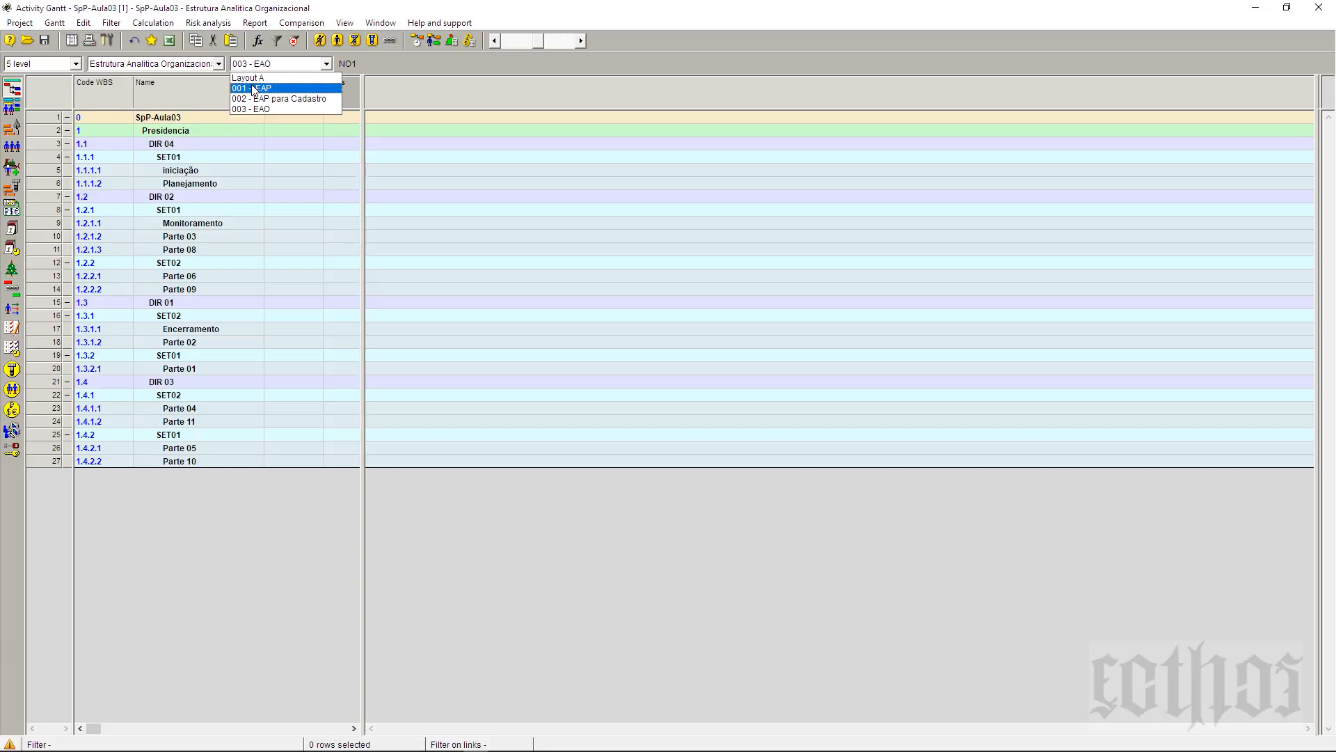
click(253, 88)
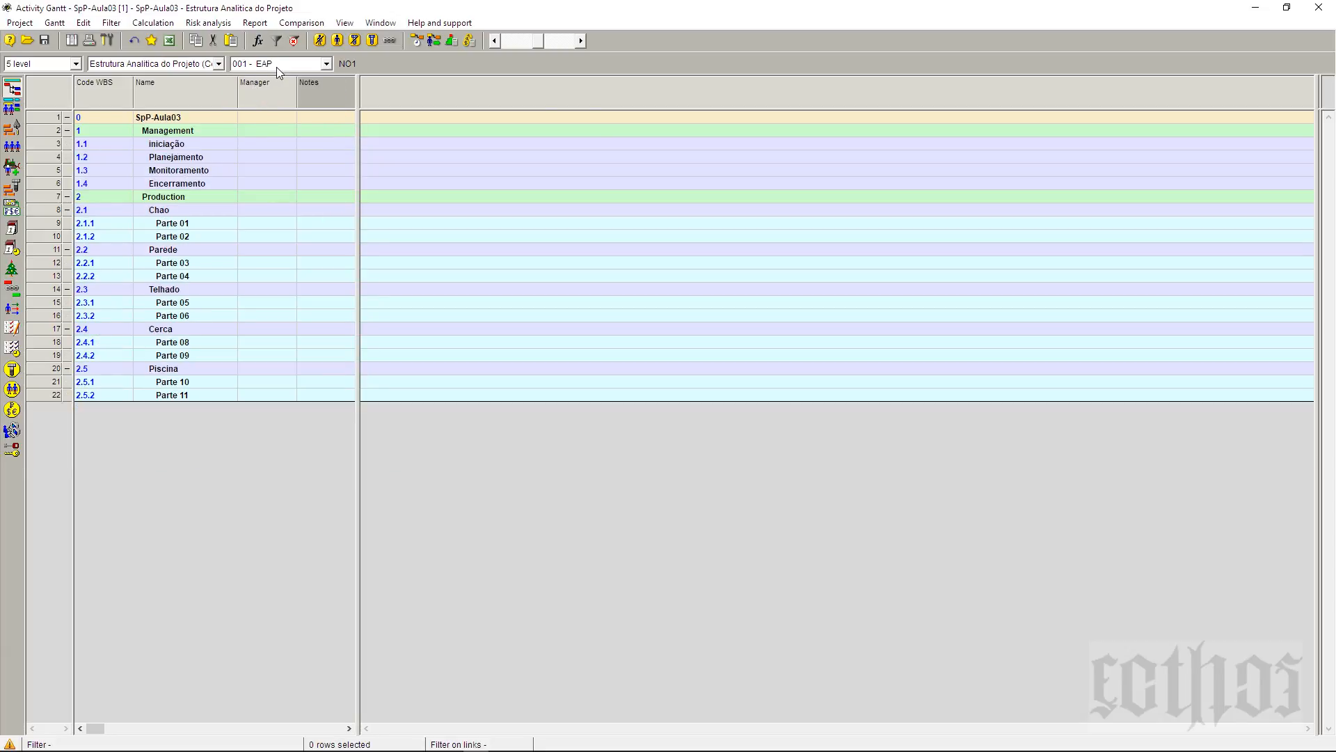
click(277, 64)
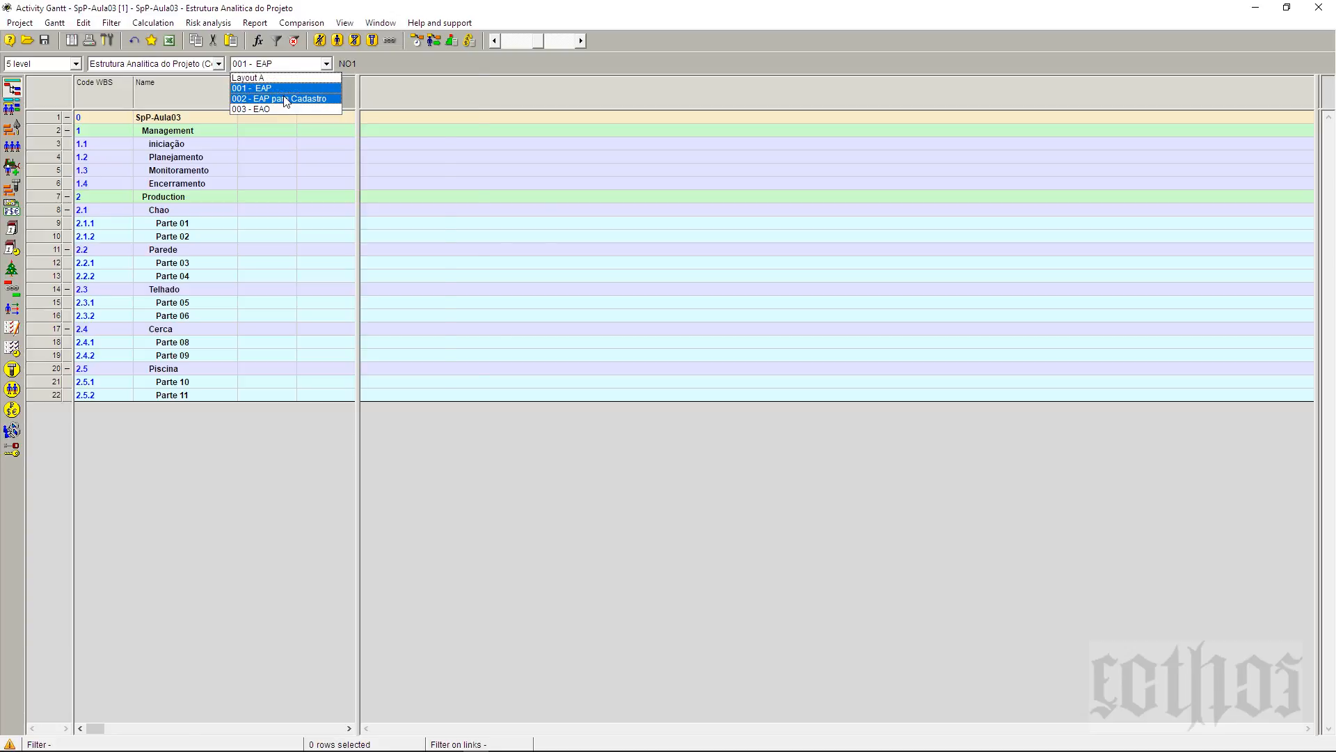
click(285, 98)
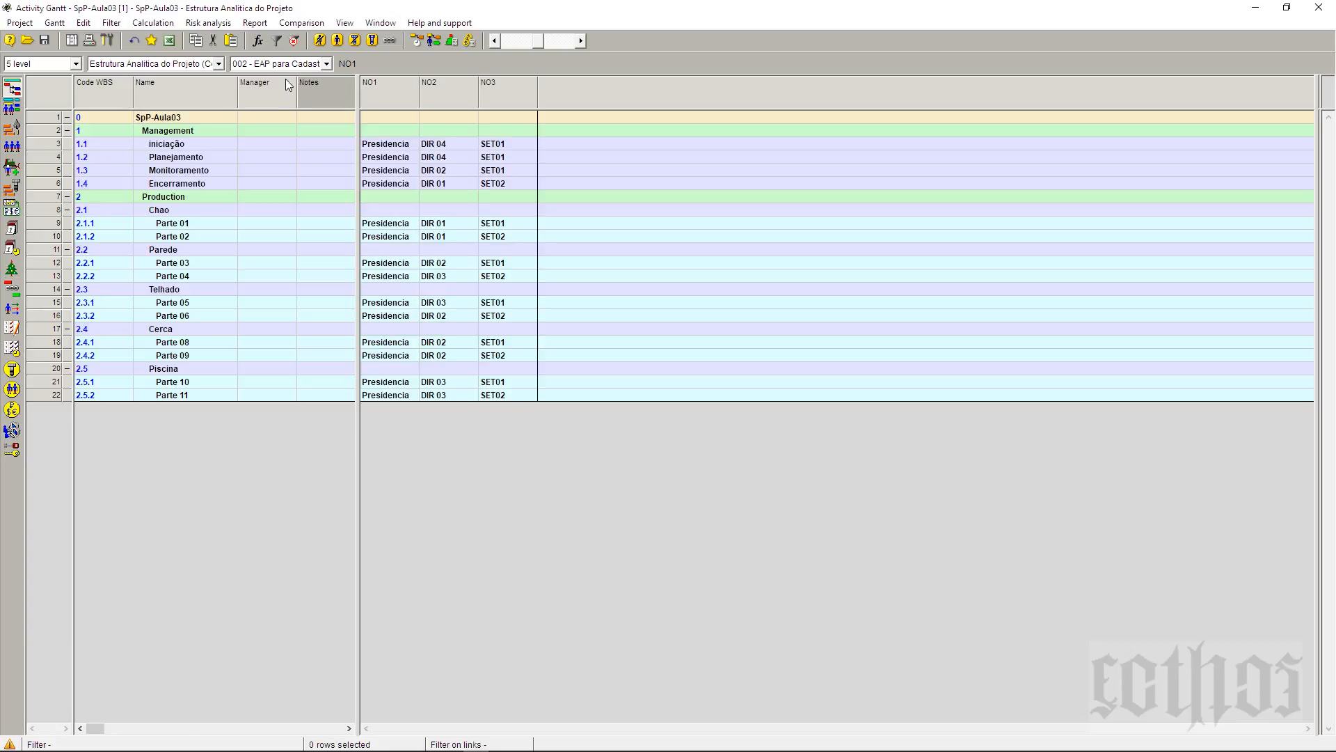
click(293, 64)
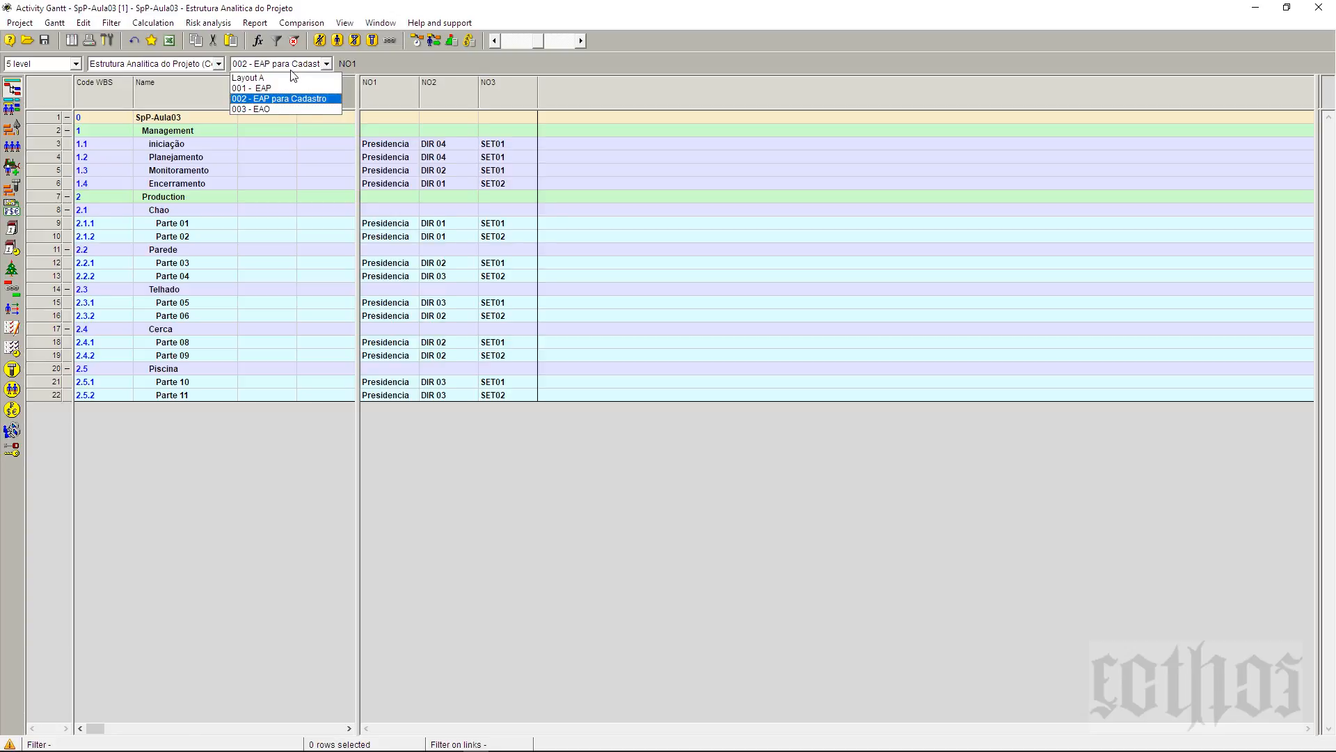
click(297, 106)
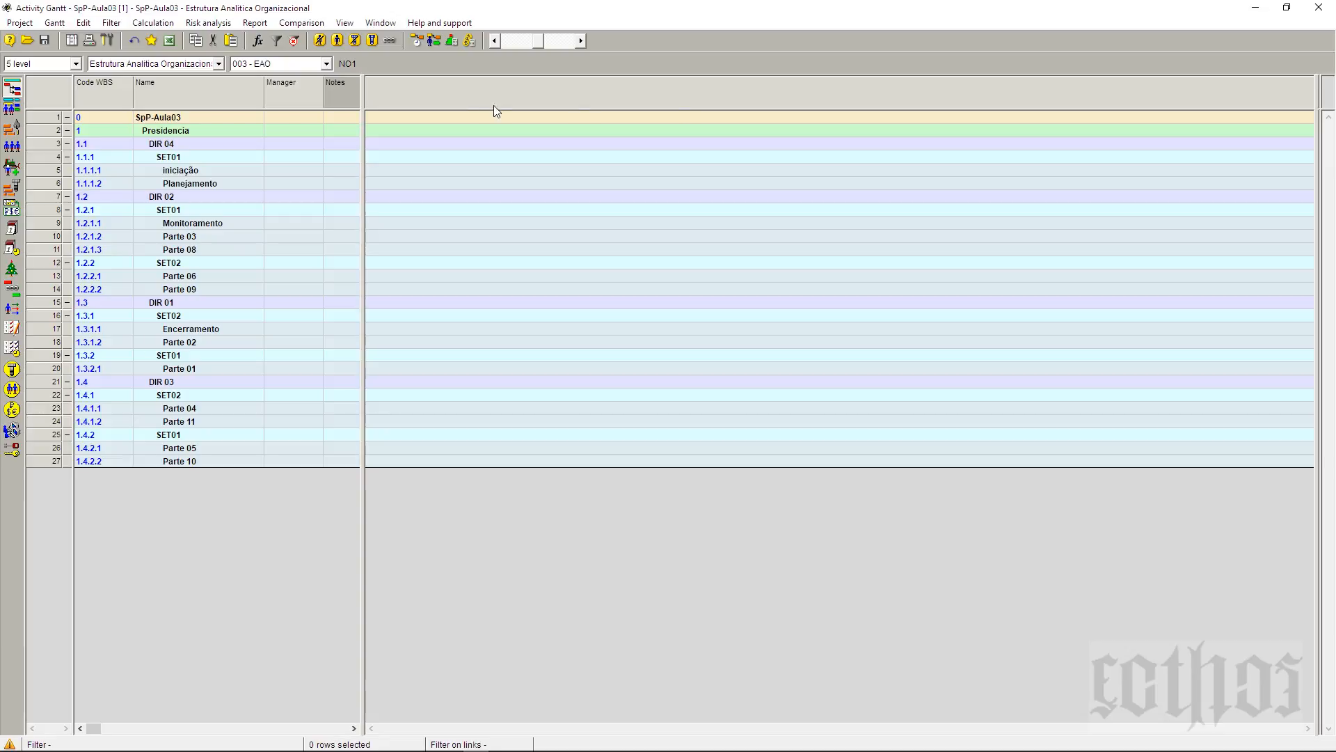
click(248, 66)
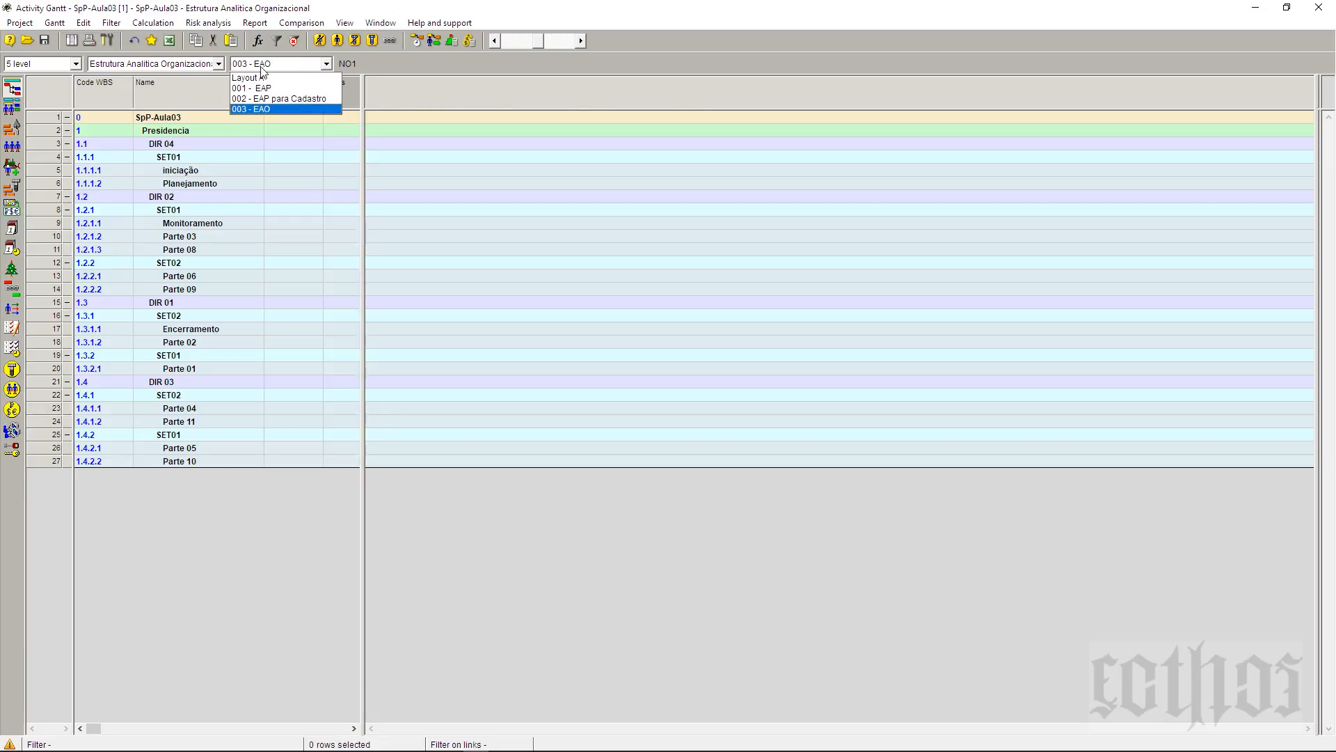
click(265, 89)
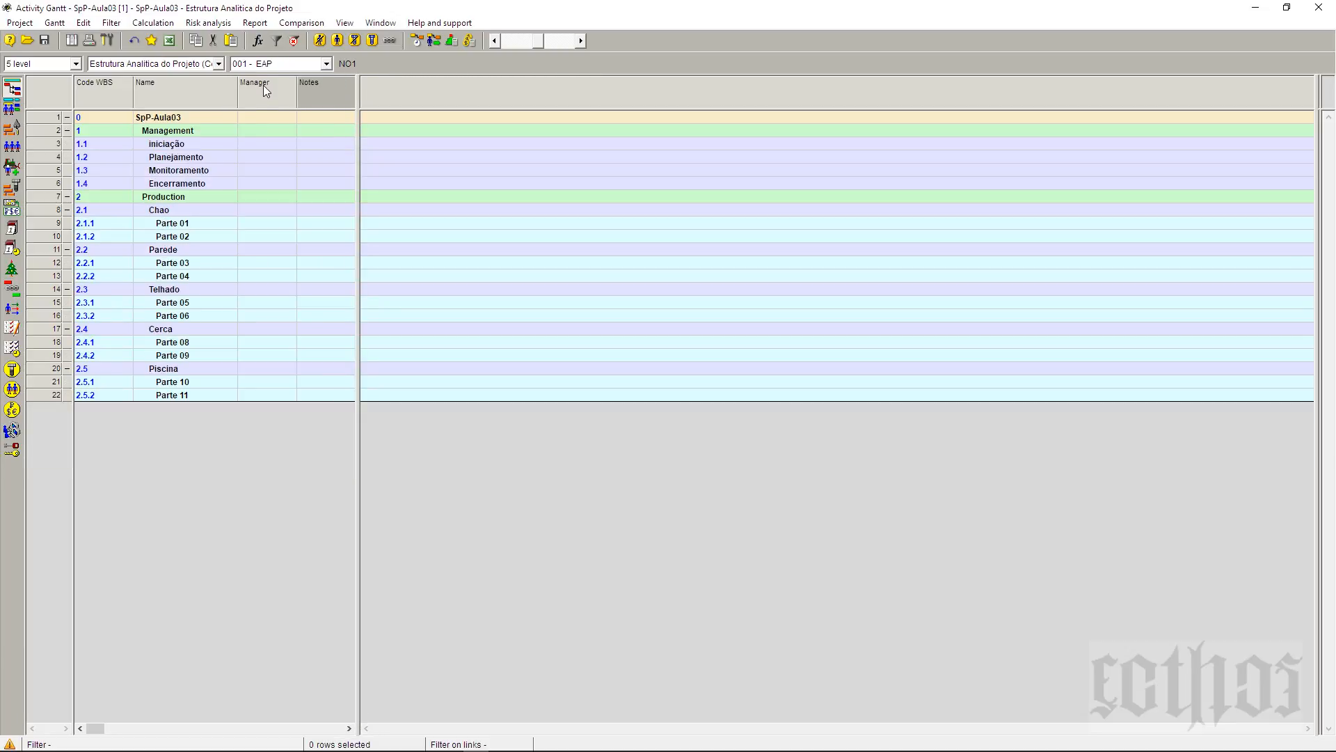
click(265, 67)
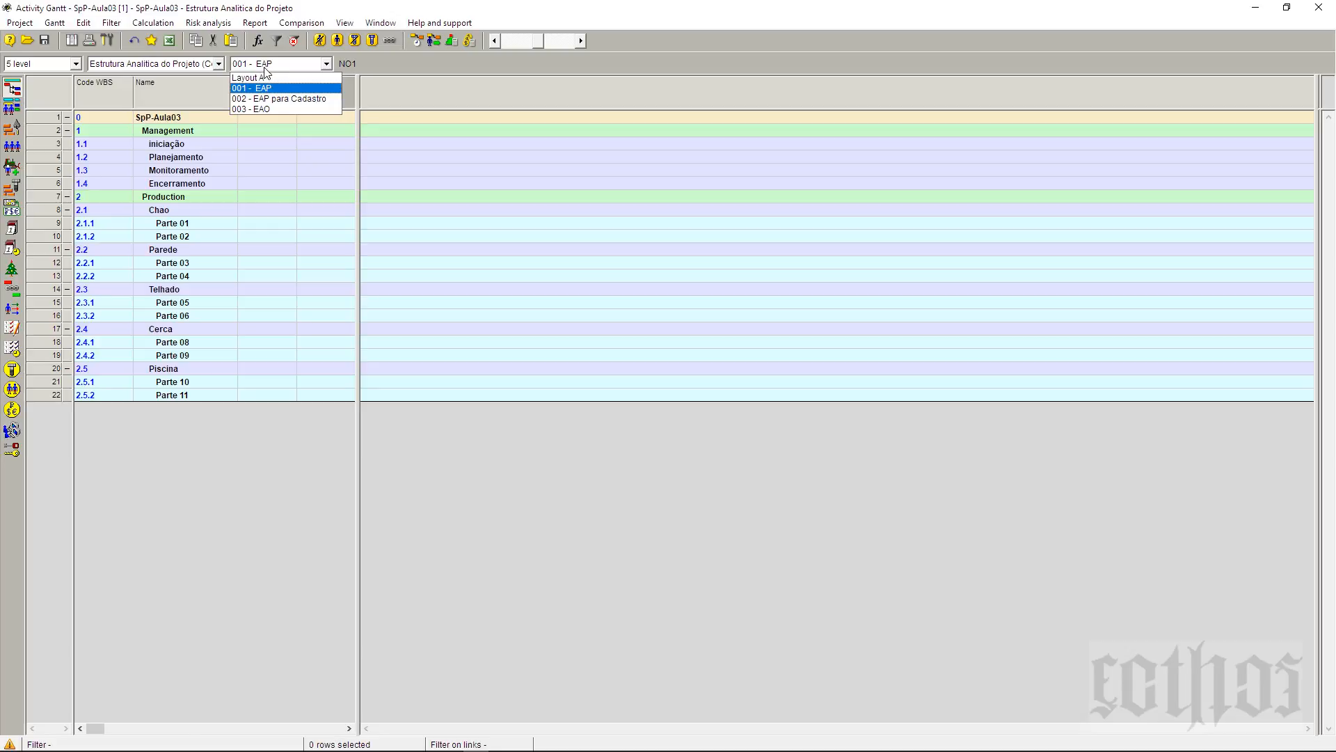
click(264, 109)
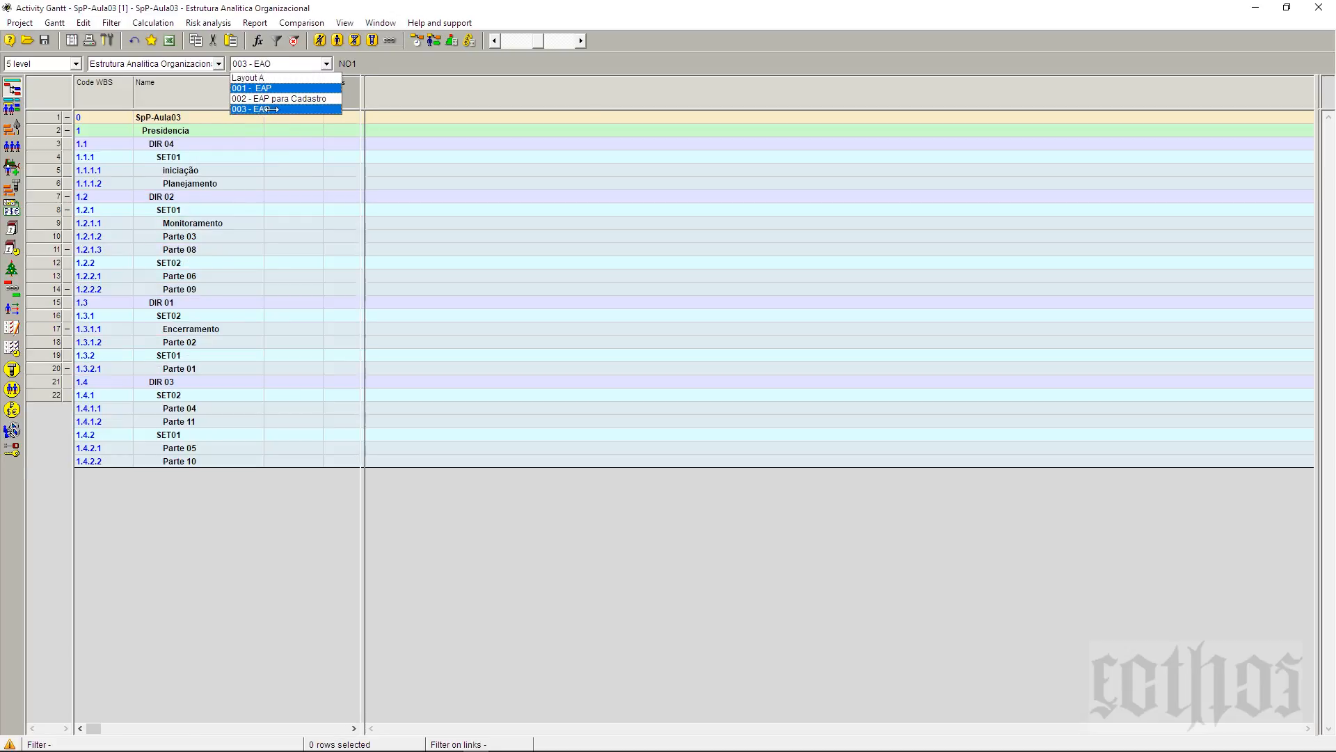